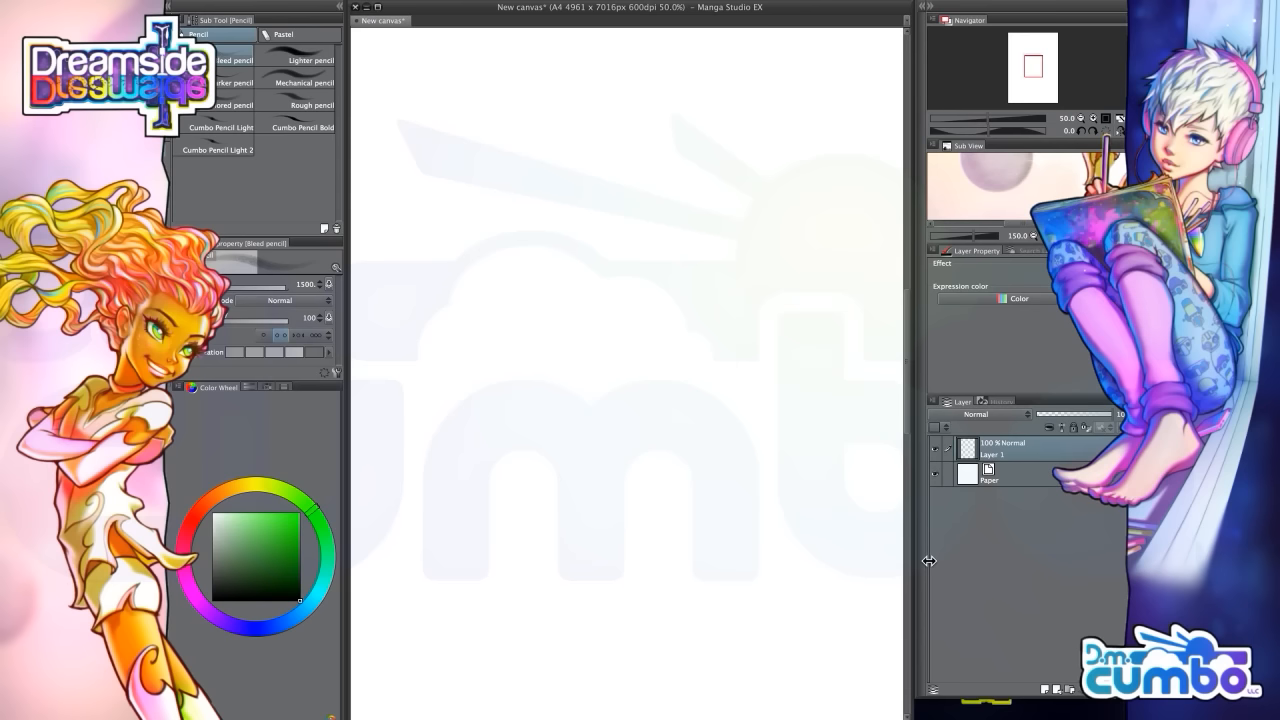
Stamp a large soft gray spot mid-canvas with the Lighter pencil at size 1200
click(295, 60)
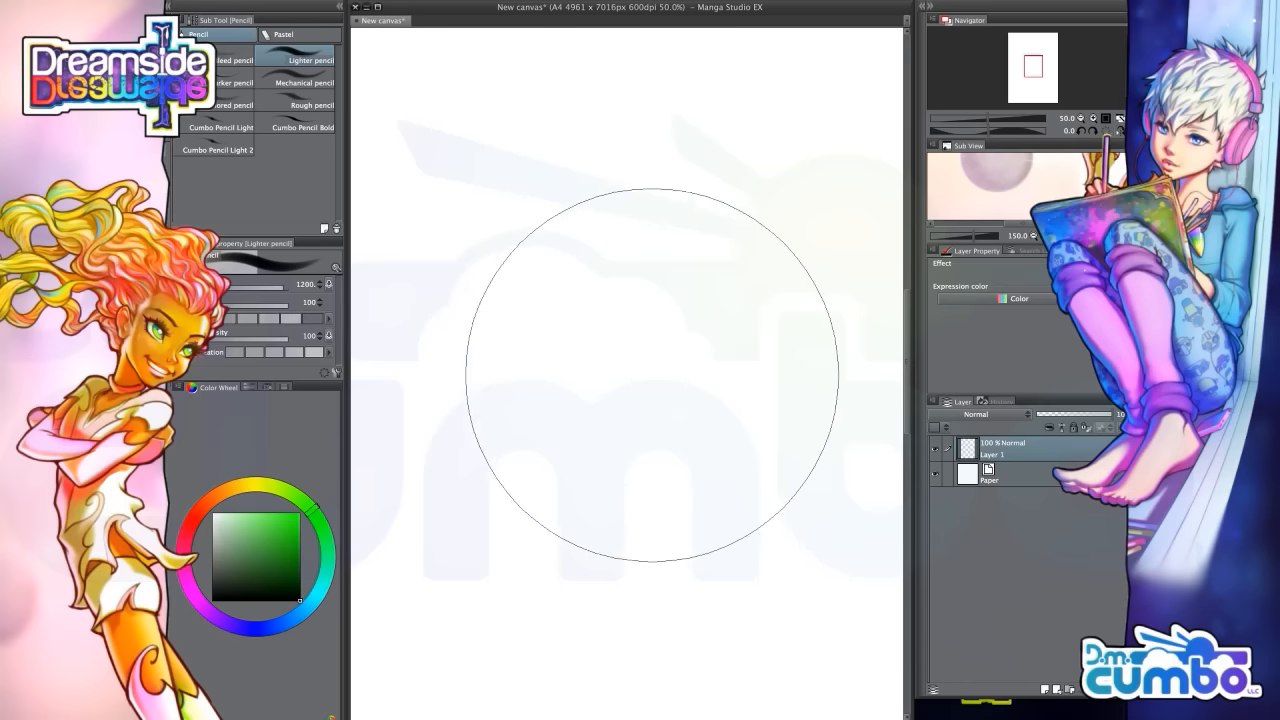
click(640, 360)
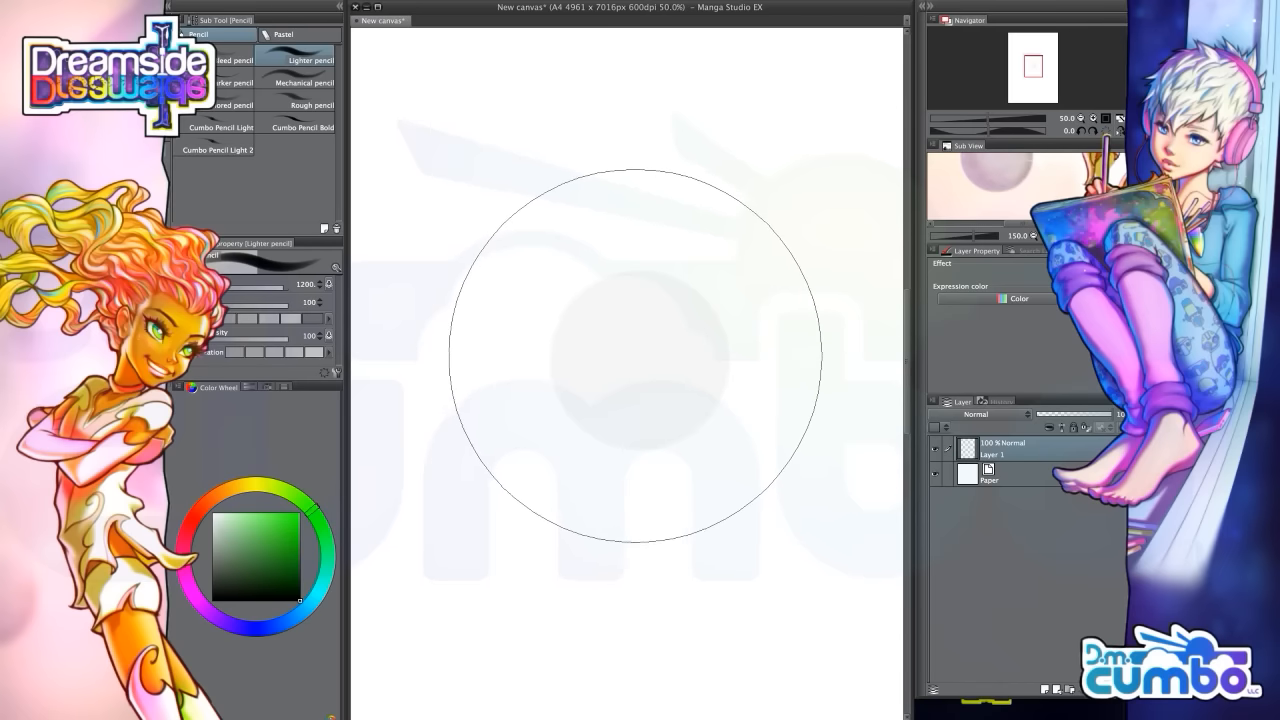
drag(636, 359, 642, 355)
scroll(623, 406, down, 3)
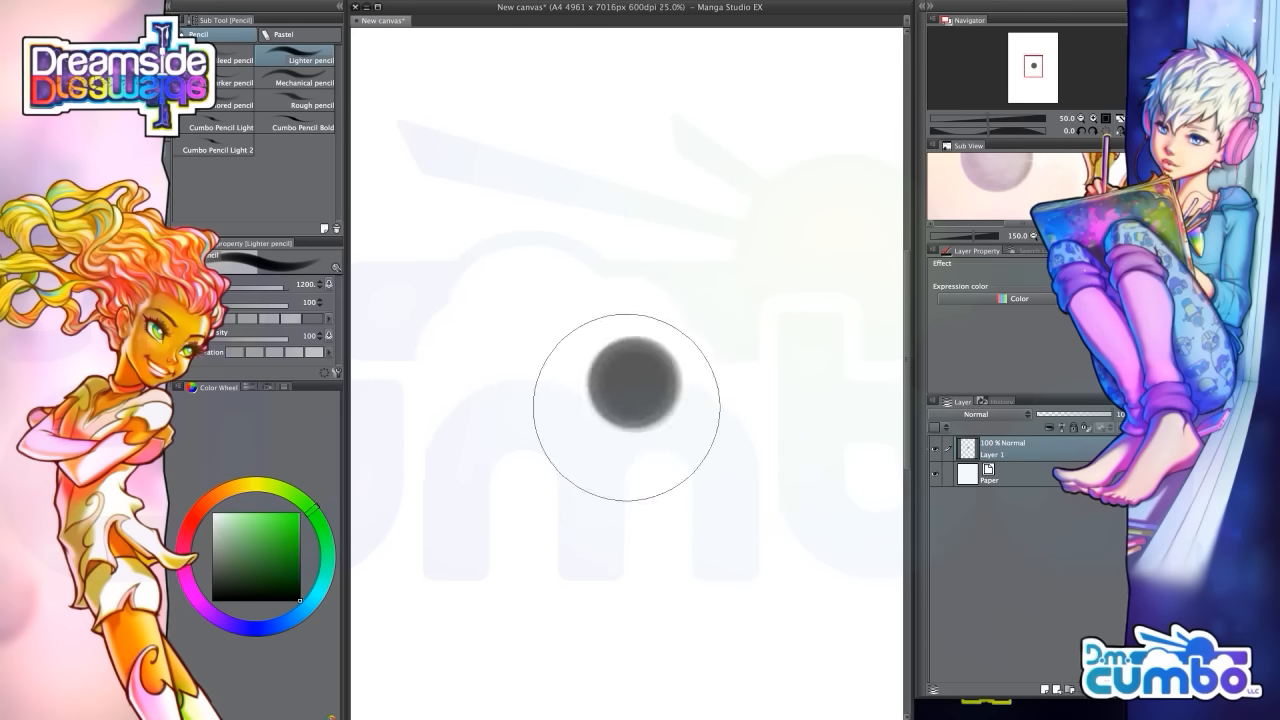
scroll(610, 412, up, 3)
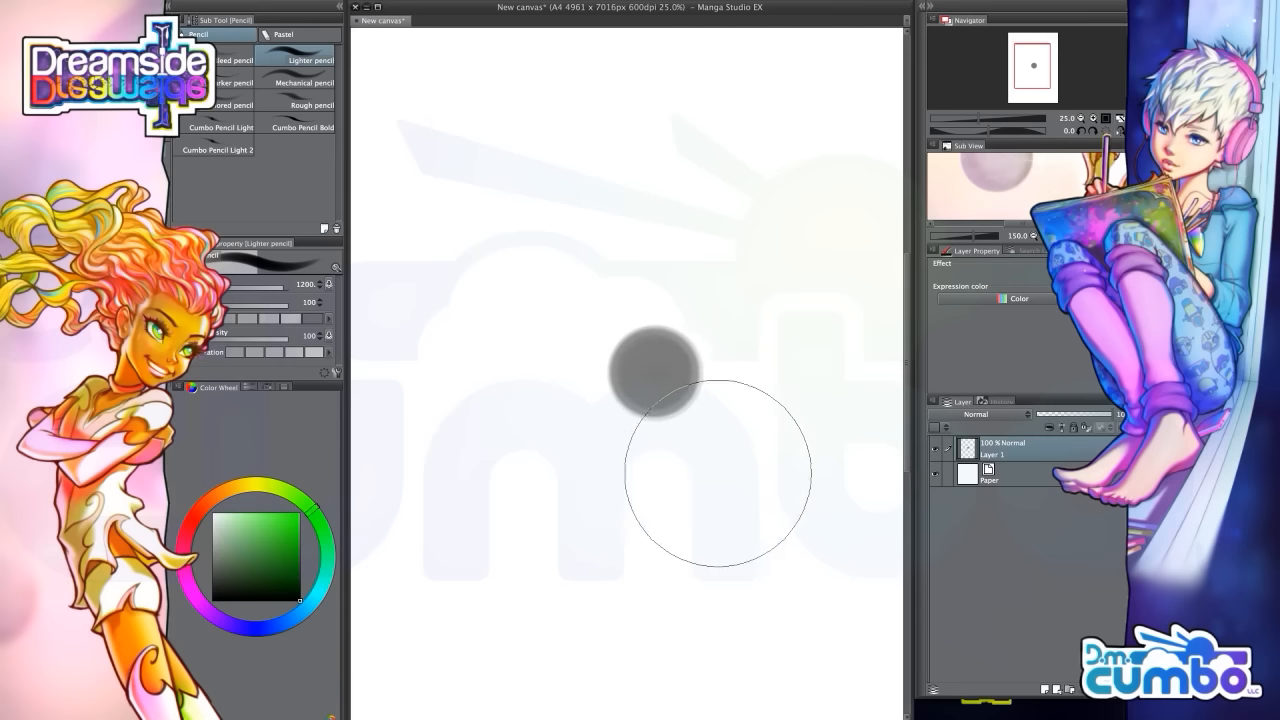
Reduce the Lighter pencil size to 80 and draw a long dark arc curving around the gray spot
key(bracketleft)
key(bracketleft)
key(bracketleft)
key(bracketleft)
key(bracketleft)
key(bracketleft)
key(bracketleft)
key(bracketleft)
key(bracketleft)
key(bracketleft)
key(bracketleft)
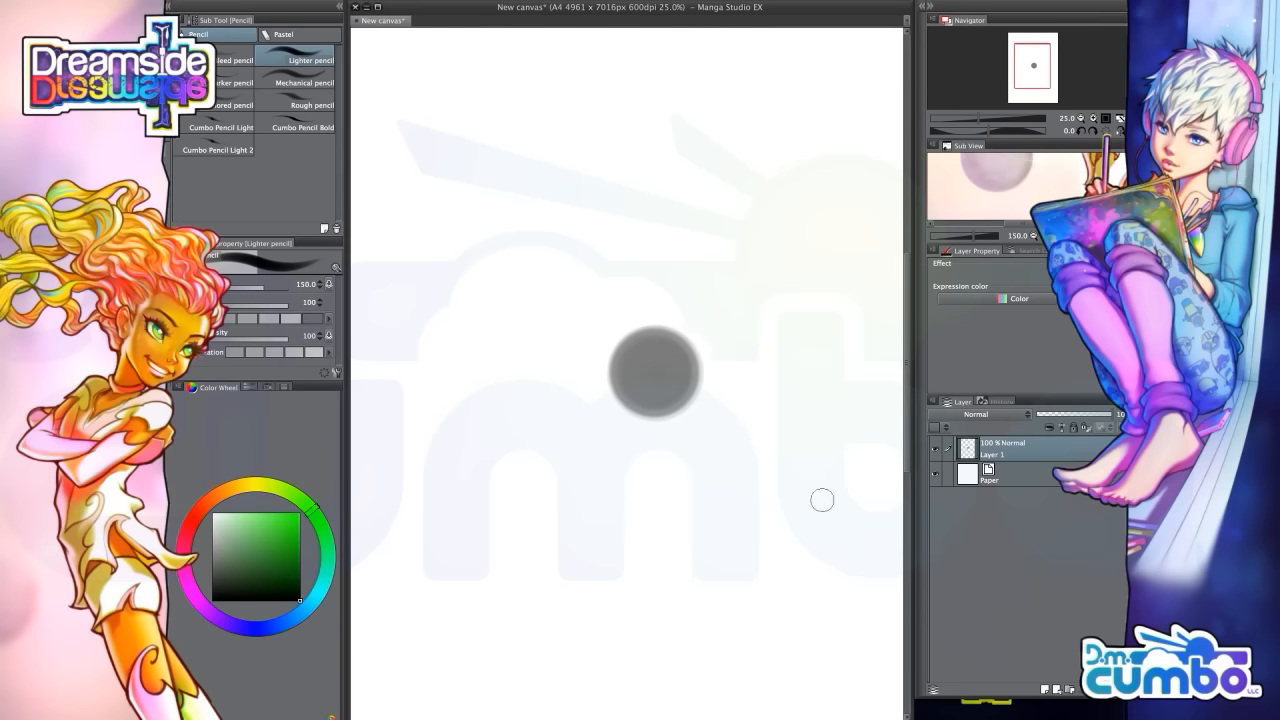
key(bracketleft)
key(bracketleft)
key(bracketleft)
mouse_move(852, 572)
mouse_down()
mouse_move(852, 541)
mouse_move(668, 254)
mouse_move(472, 185)
mouse_up()
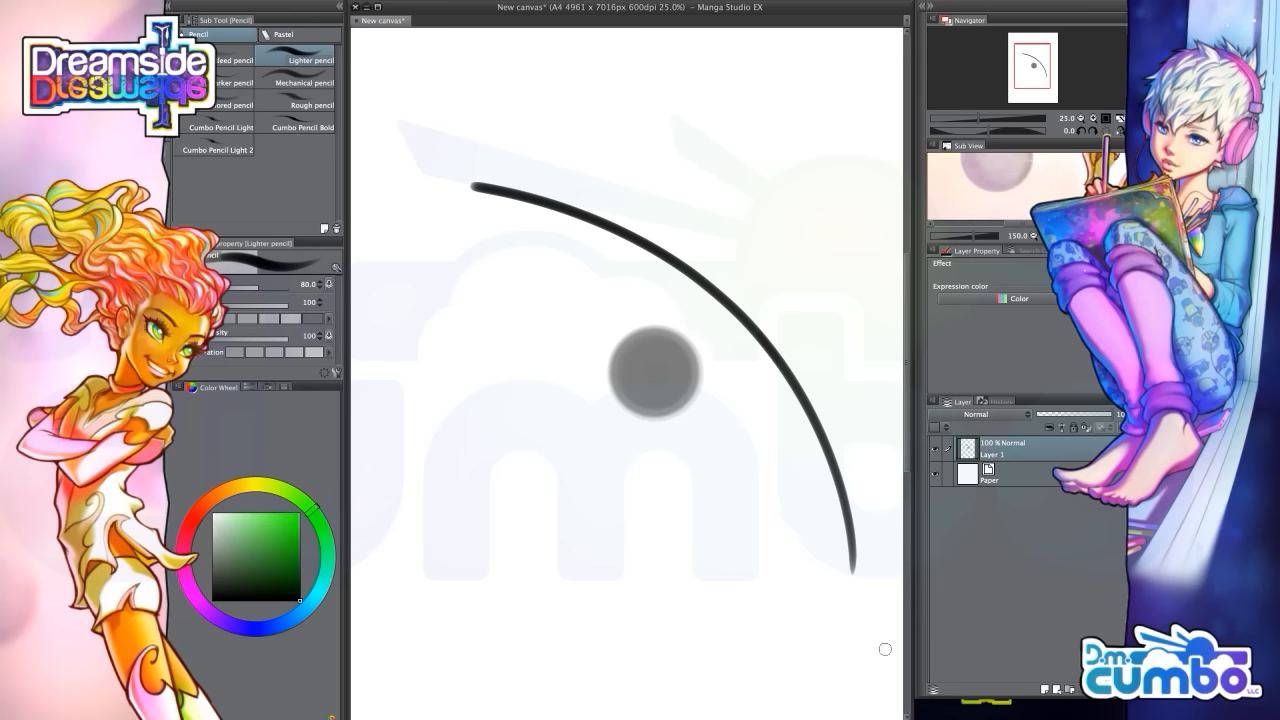
Examine the dark arc up close for the overlapping brush-tip marks that make up its stroke
scroll(829, 476, up, 8)
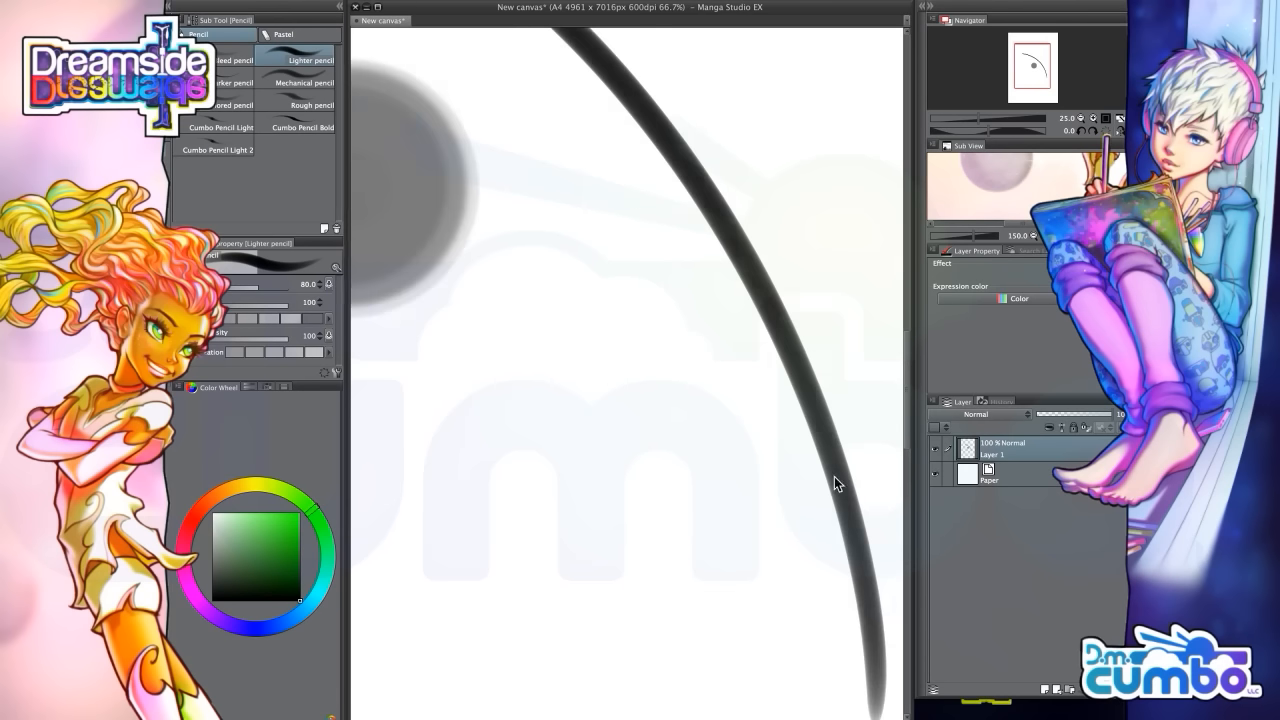
key(super+plus)
key(super+plus)
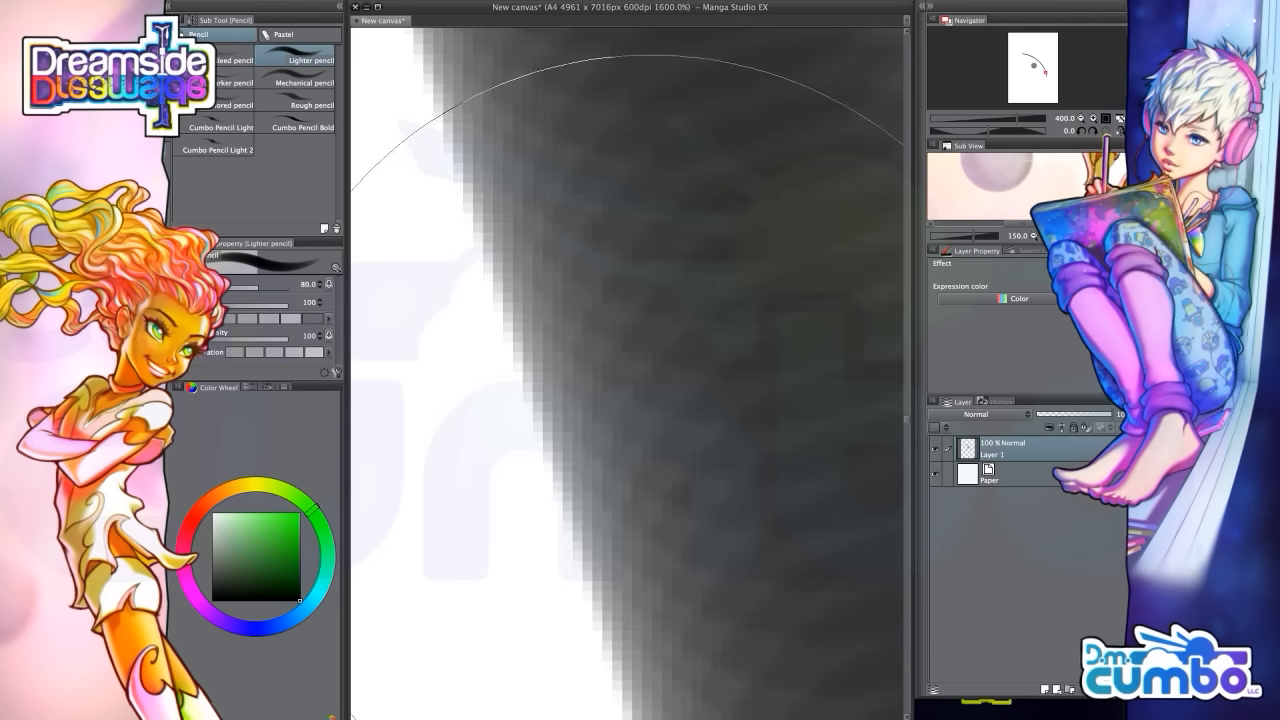
mouse_move(620, 460)
mouse_down()
mouse_move(540, 480)
mouse_move(564, 560)
mouse_up()
key(super+minus)
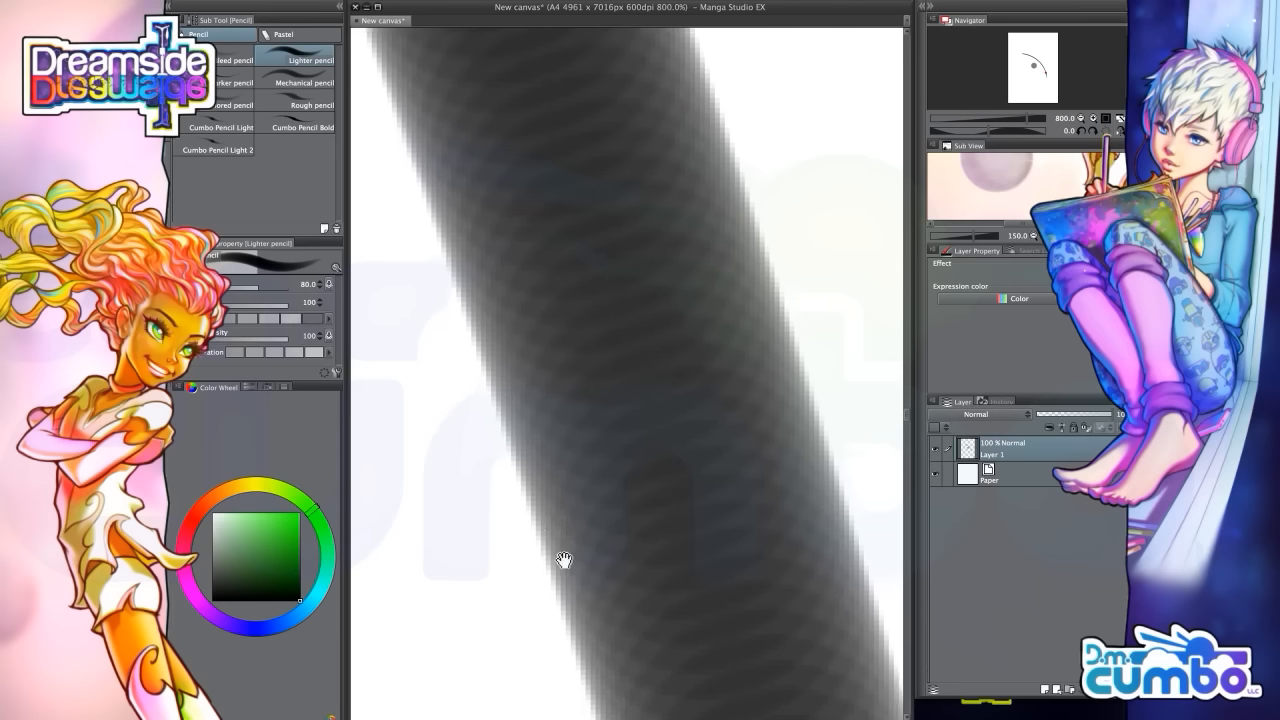
drag(532, 498, 556, 568)
scroll(566, 553, down, 8)
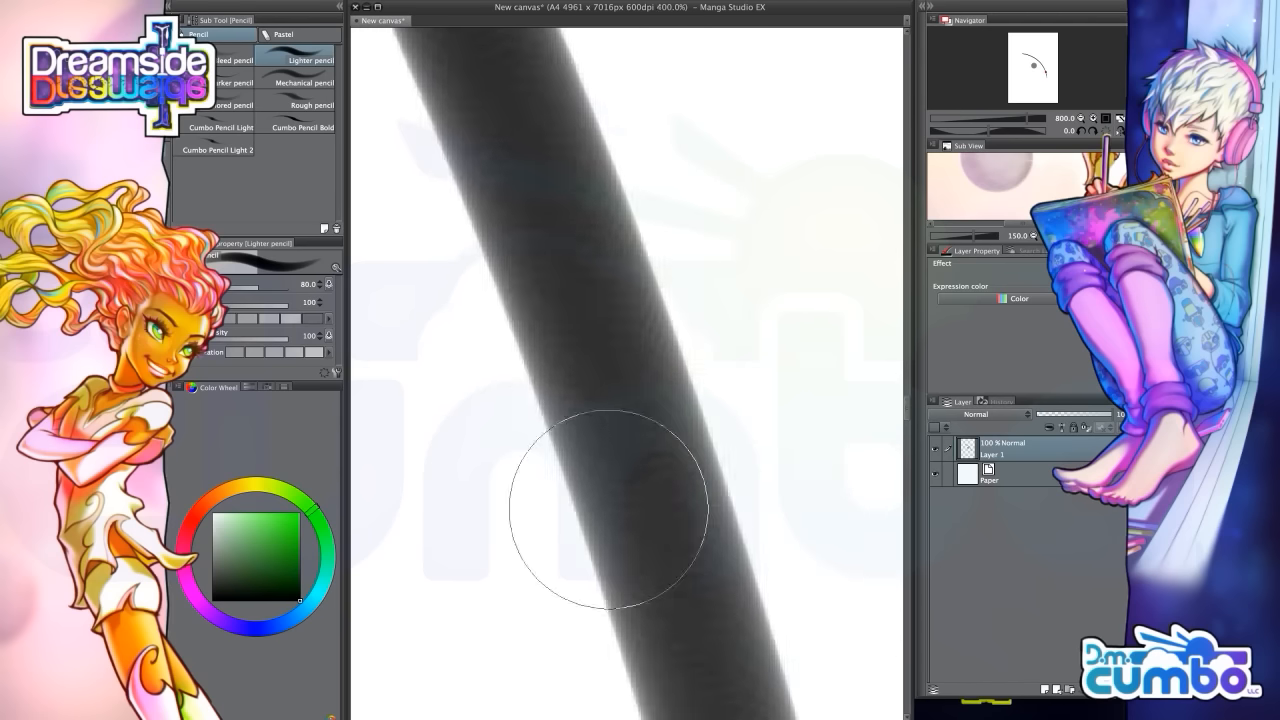
scroll(668, 491, down, 3)
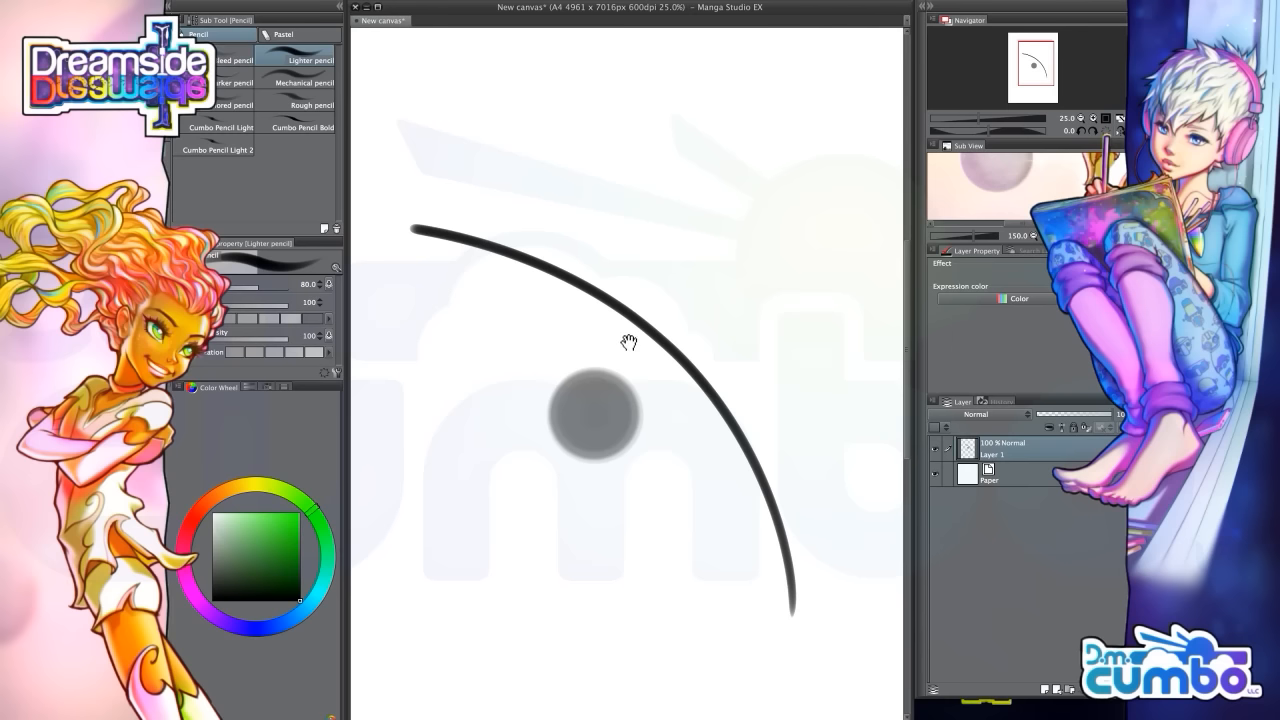
drag(629, 343, 646, 354)
Stamp a faint textured spot above the arc with the Bleed pencil at size 1500
click(218, 60)
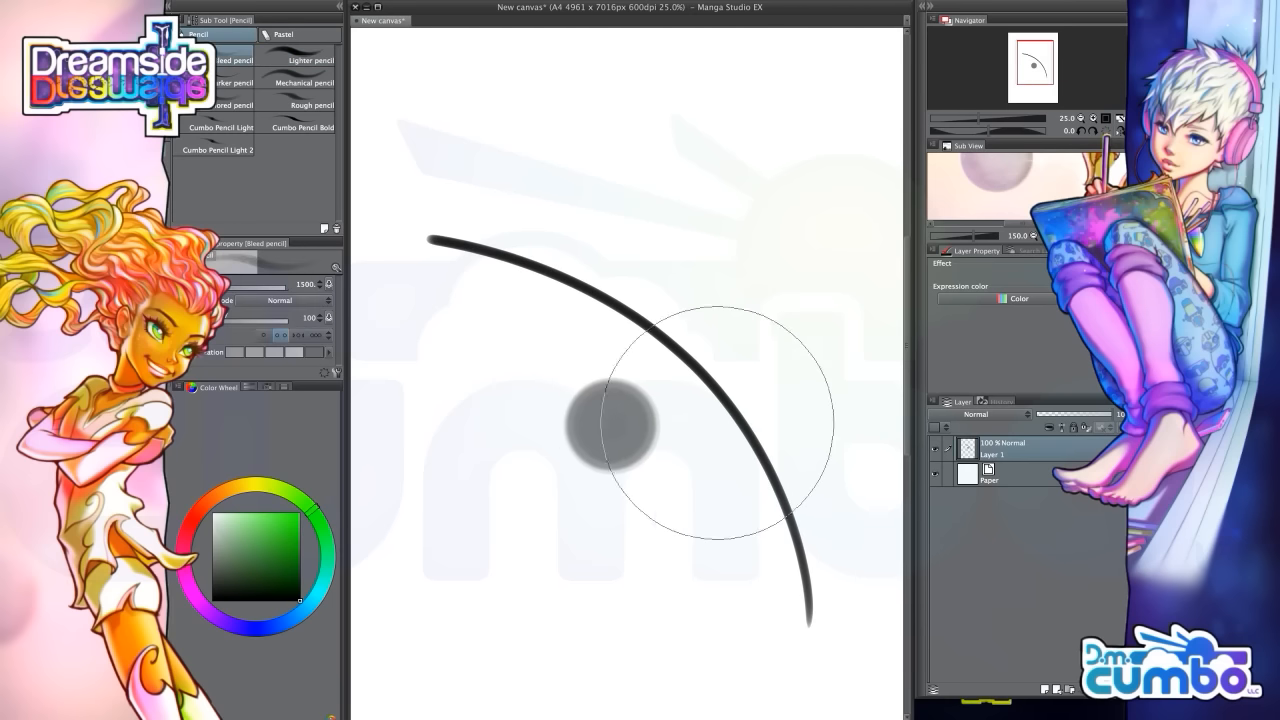
drag(602, 223, 608, 388)
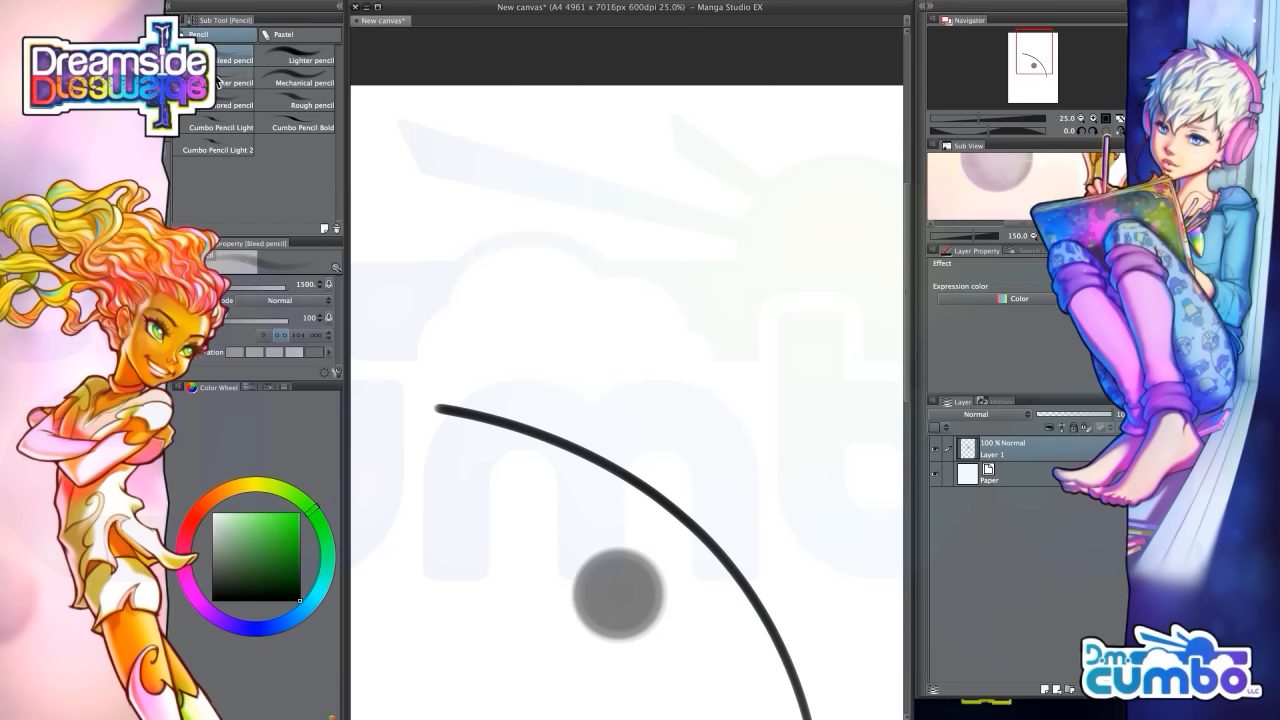
scroll(603, 337, up, 2)
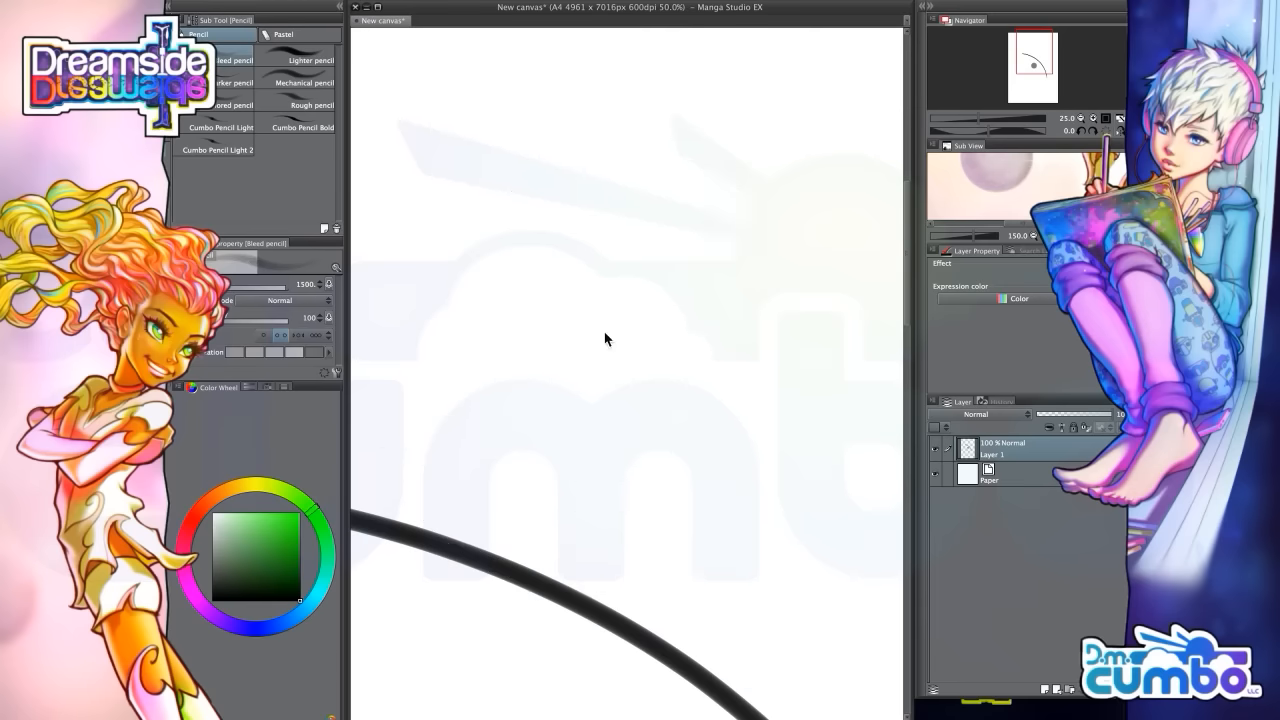
drag(600, 335, 590, 363)
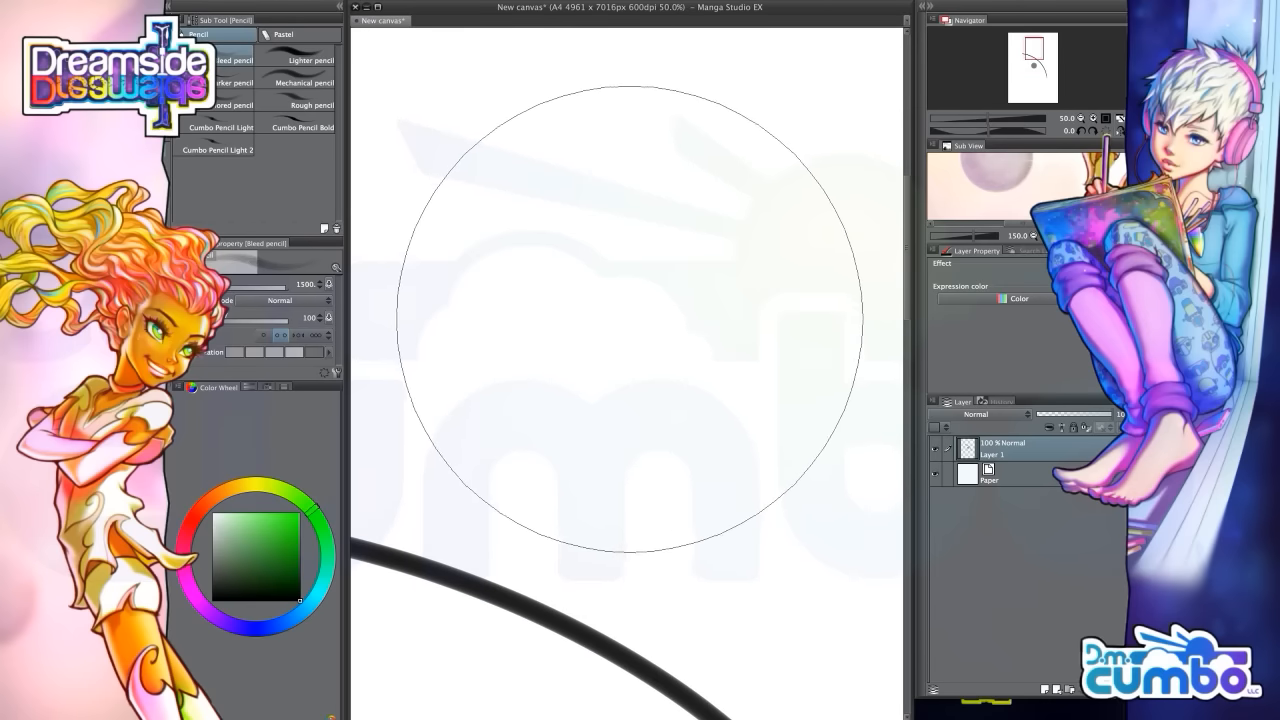
mouse_move(633, 323)
mouse_down()
mouse_move(630, 294)
mouse_move(620, 316)
mouse_up()
scroll(570, 366, down, 4)
Reduce the Bleed pencil size to 70 and sketch several tapered curved strokes outside the dark arc
mouse_move(540, 388)
mouse_down()
mouse_move(689, 417)
mouse_move(720, 456)
mouse_move(734, 511)
mouse_move(567, 381)
mouse_move(725, 499)
mouse_up()
key(bracketleft)
key(bracketleft)
key(bracketleft)
key(bracketleft)
key(bracketleft)
key(bracketleft)
key(bracketleft)
key(bracketleft)
key(bracketleft)
key(bracketleft)
key(bracketleft)
key(bracketleft)
scroll(666, 450, up, 2)
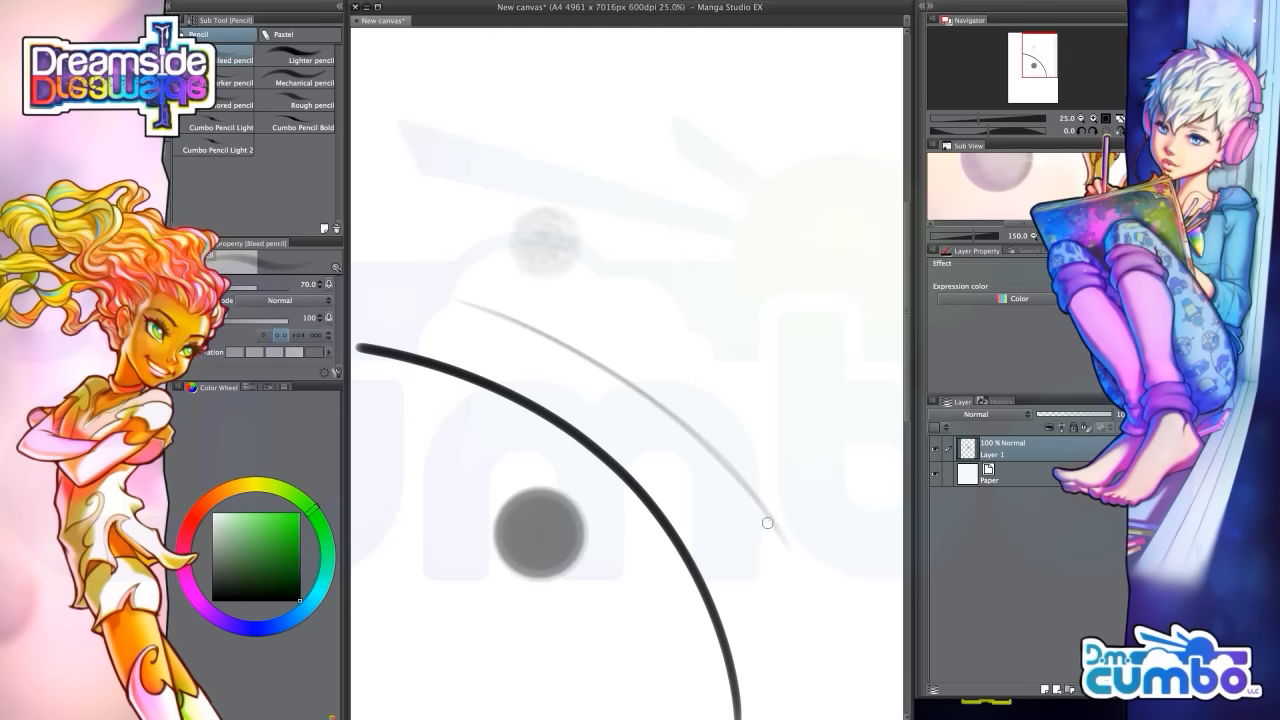
mouse_move(556, 370)
mouse_down()
mouse_move(795, 553)
mouse_move(763, 508)
mouse_move(550, 340)
mouse_move(649, 406)
mouse_move(778, 528)
mouse_move(579, 353)
mouse_move(534, 330)
mouse_move(518, 368)
mouse_up()
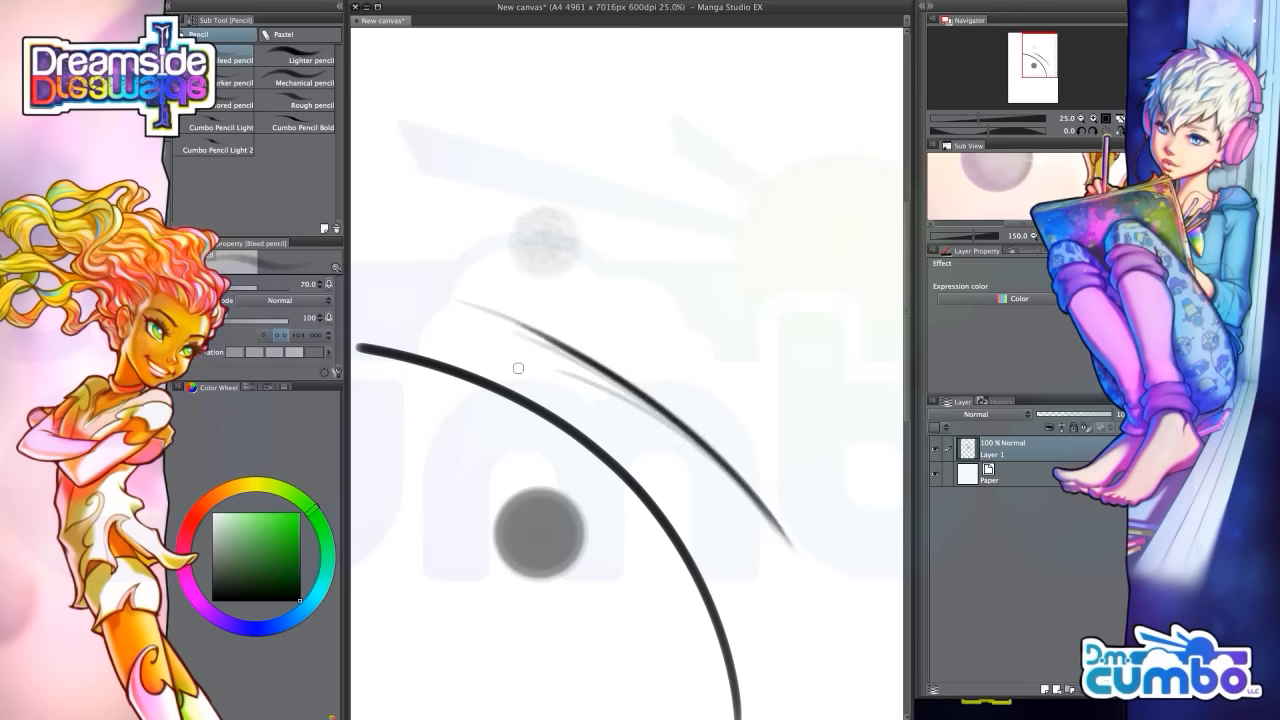
Sketch a light circle below the arc with the Bleed pencil and trace it with the Lighter pencil at size 80
drag(482, 441, 551, 321)
mouse_move(466, 434)
mouse_down()
mouse_move(552, 514)
mouse_move(512, 357)
mouse_move(647, 458)
mouse_move(526, 494)
mouse_up()
drag(526, 476, 512, 470)
click(298, 57)
mouse_move(630, 443)
mouse_down()
mouse_move(512, 368)
mouse_move(521, 388)
mouse_move(469, 437)
mouse_move(486, 383)
mouse_move(525, 504)
mouse_move(632, 420)
mouse_move(471, 454)
mouse_up()
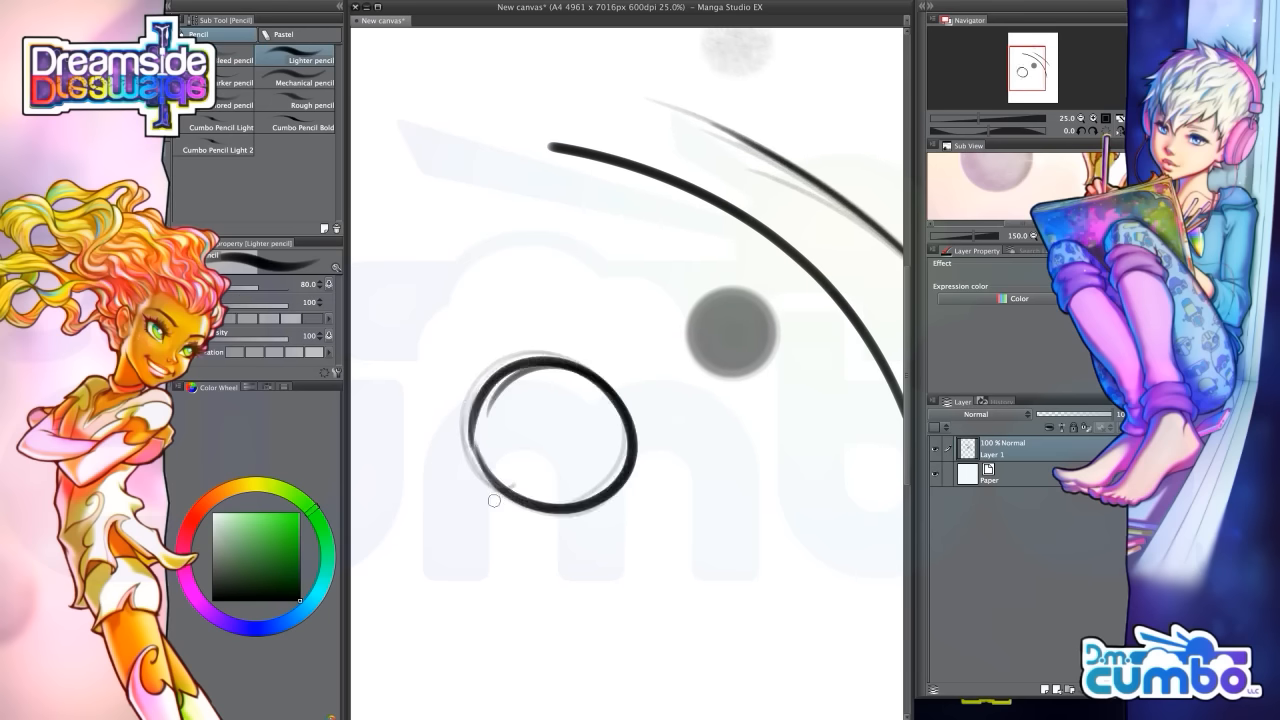
scroll(492, 499, down, 4)
scroll(458, 487, up, 4)
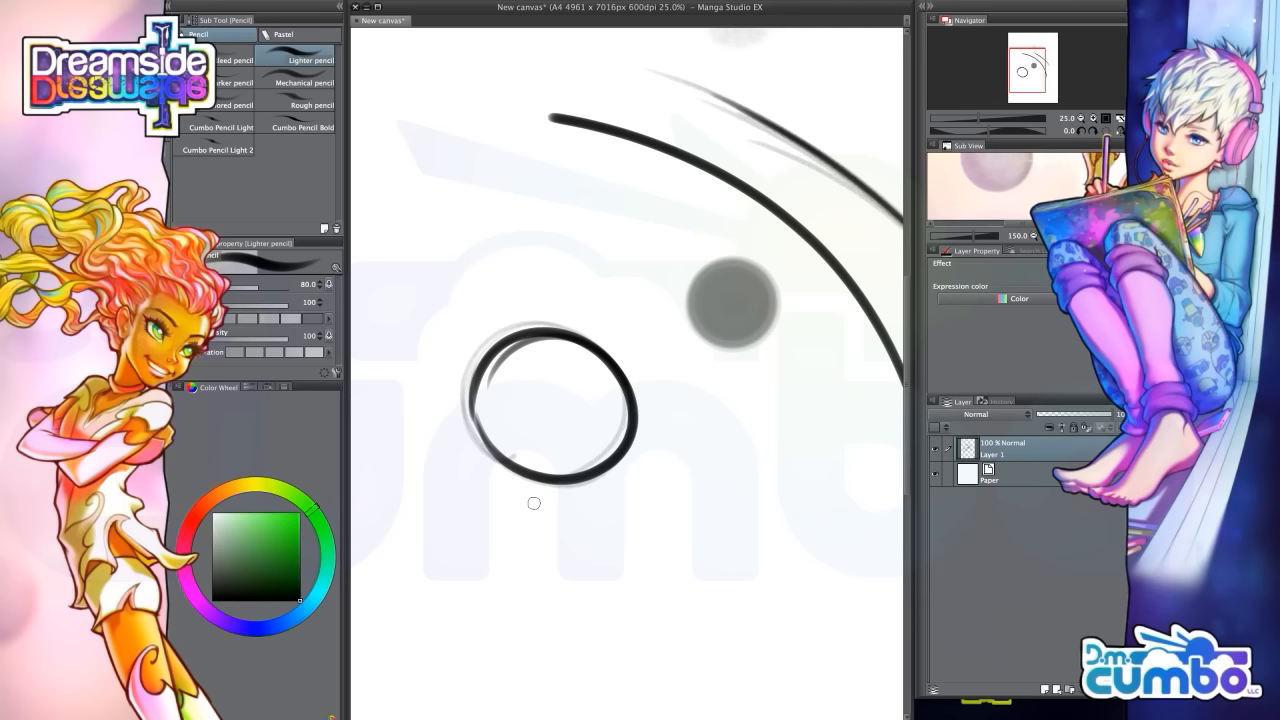
Delete the layer holding the pencil test marks, leaving only the Paper layer
drag(491, 354, 474, 367)
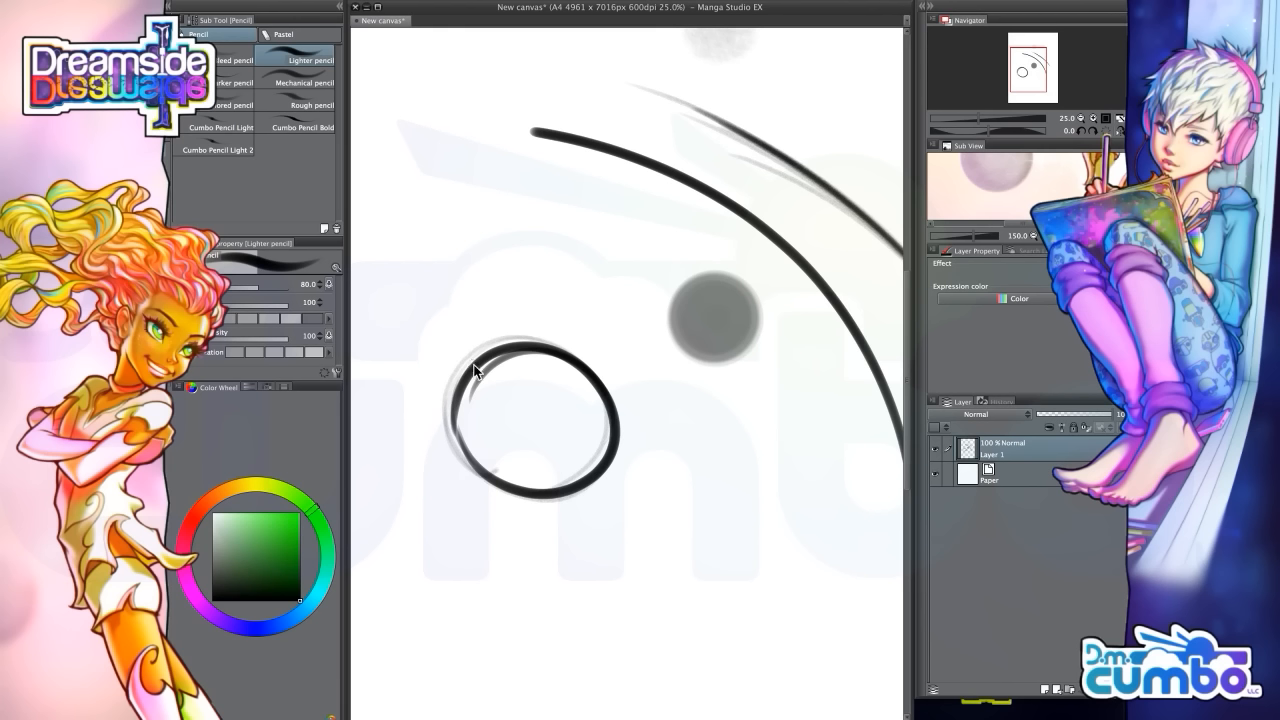
key(Tab)
scroll(613, 399, down, 2)
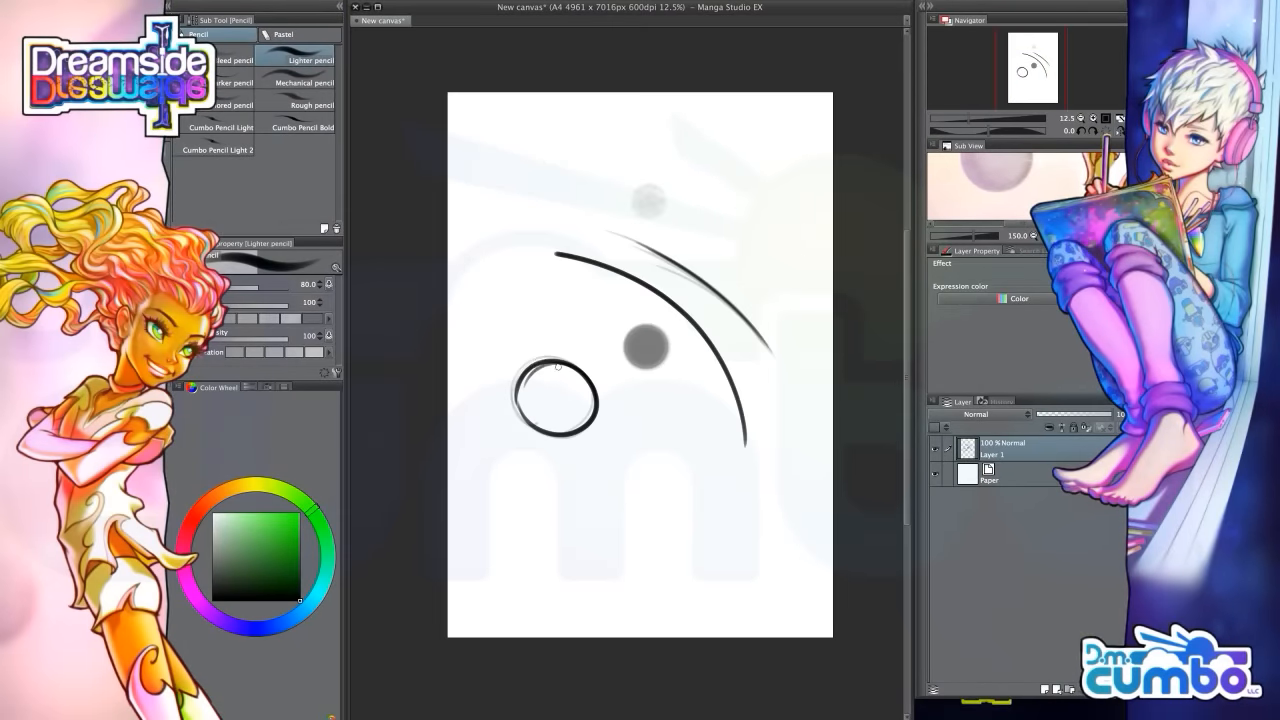
drag(976, 458, 1120, 689)
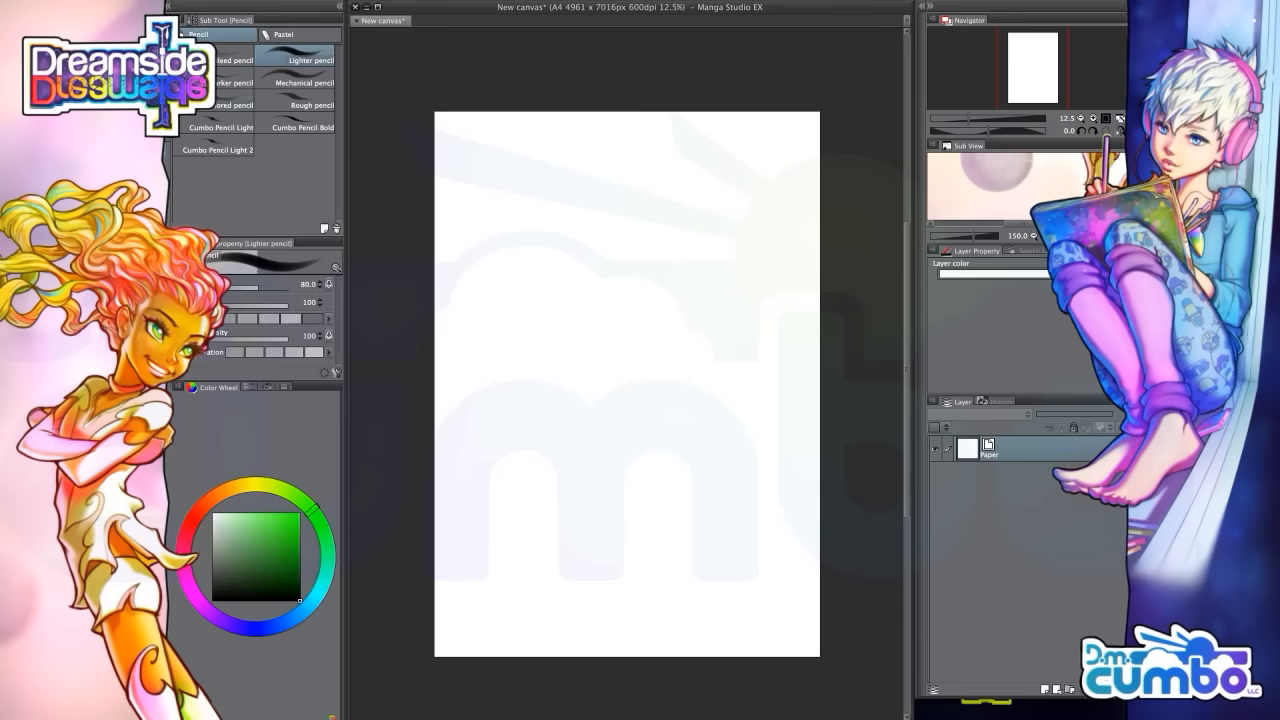
Select the Waved line decoration brush and turn off Ribbon in its stroke settings
click(166, 217)
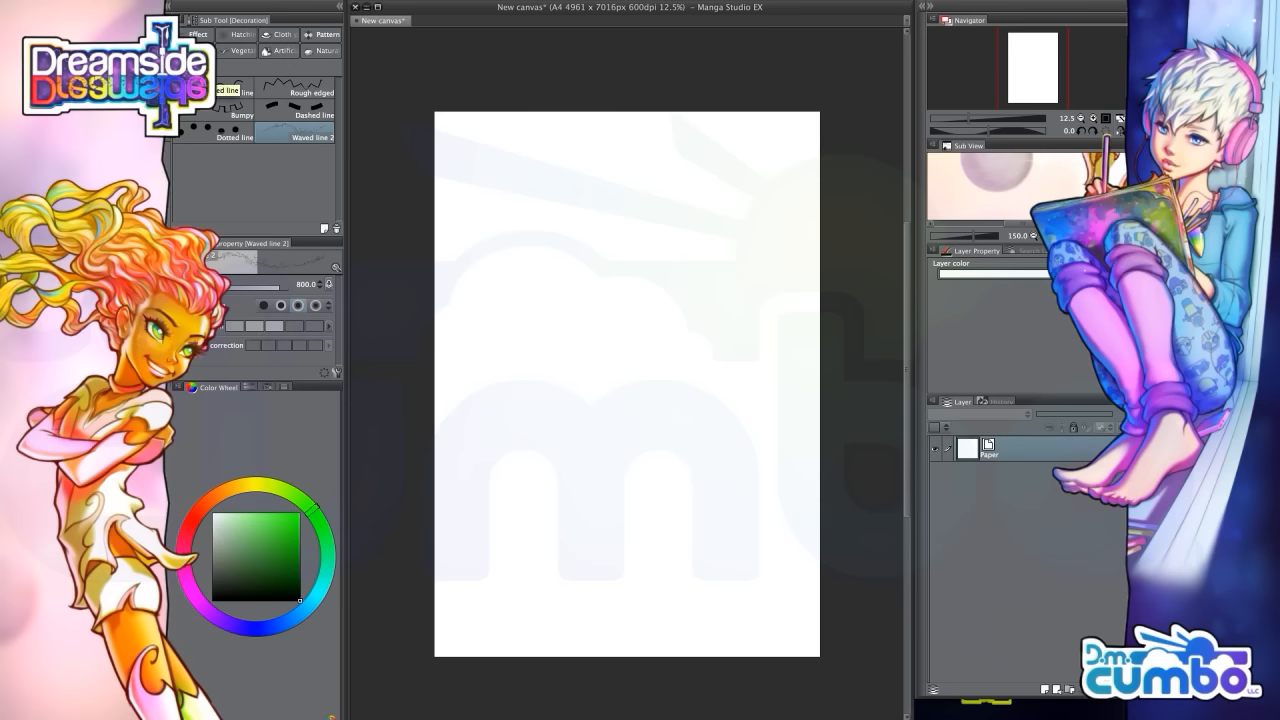
click(233, 89)
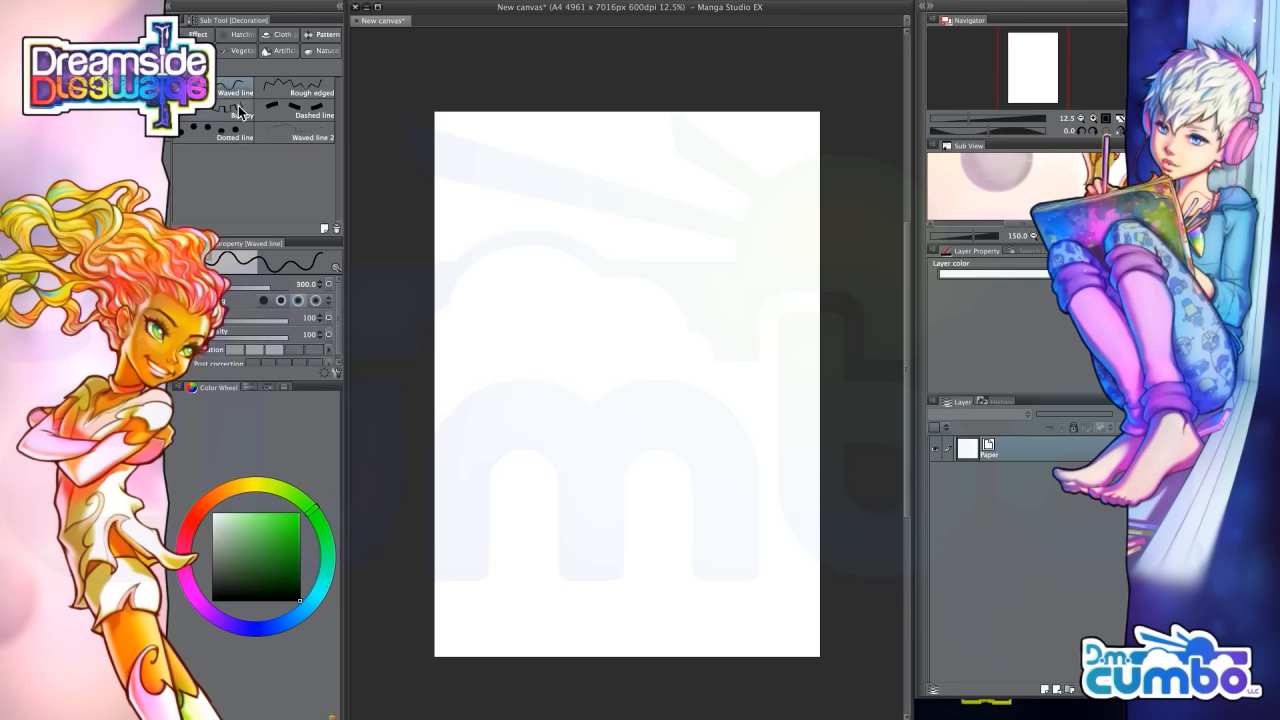
click(336, 372)
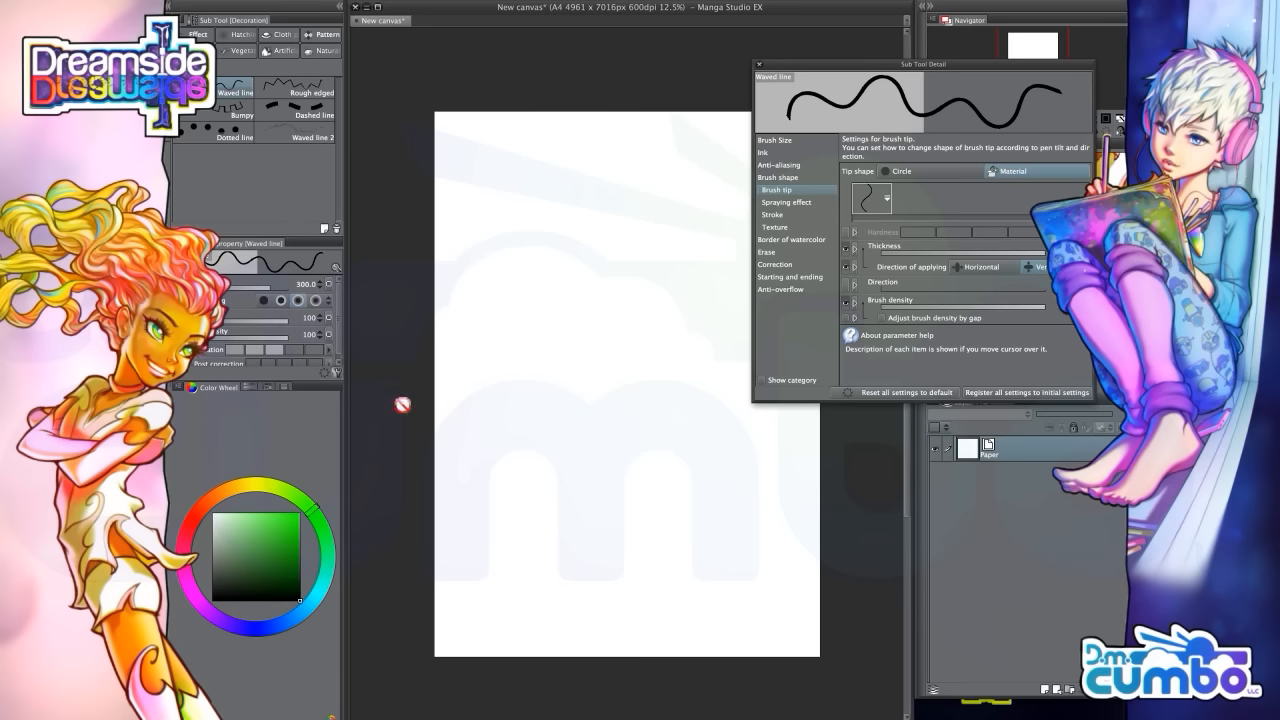
click(785, 202)
click(772, 214)
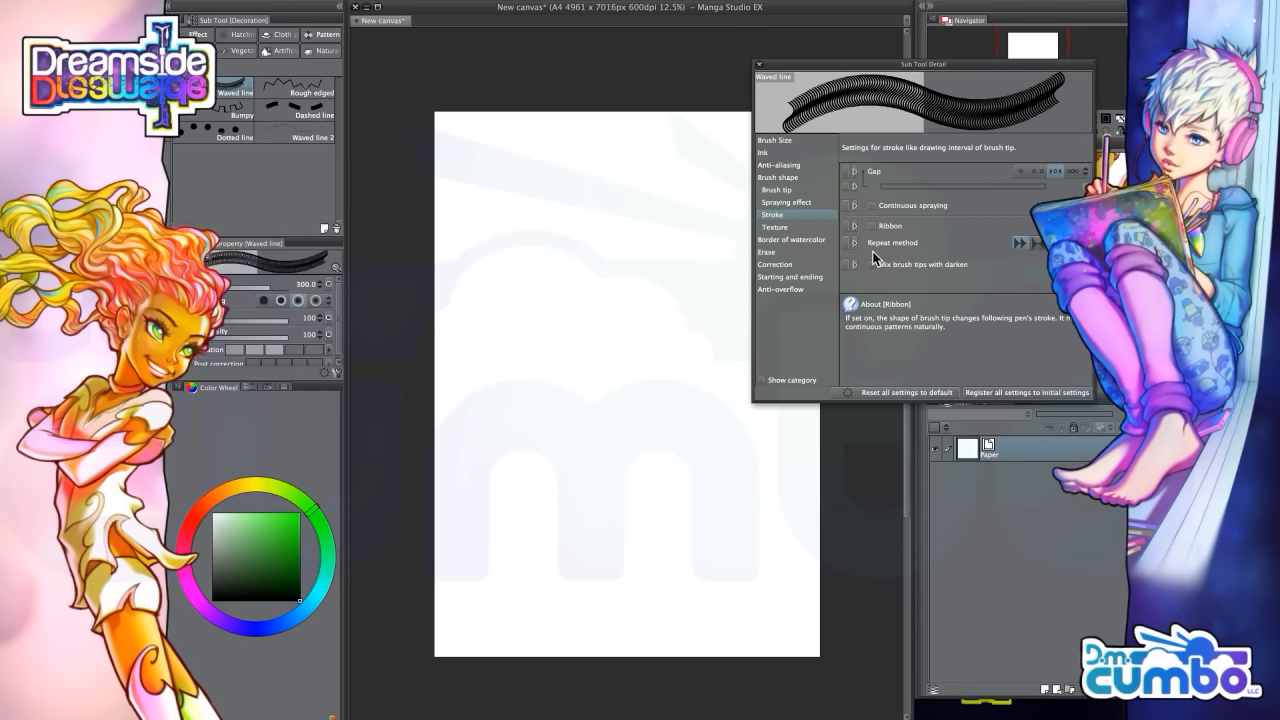
Add a new layer and stamp a single Waved line tip mid-page at brush size 2000
drag(507, 230, 490, 271)
drag(646, 406, 640, 388)
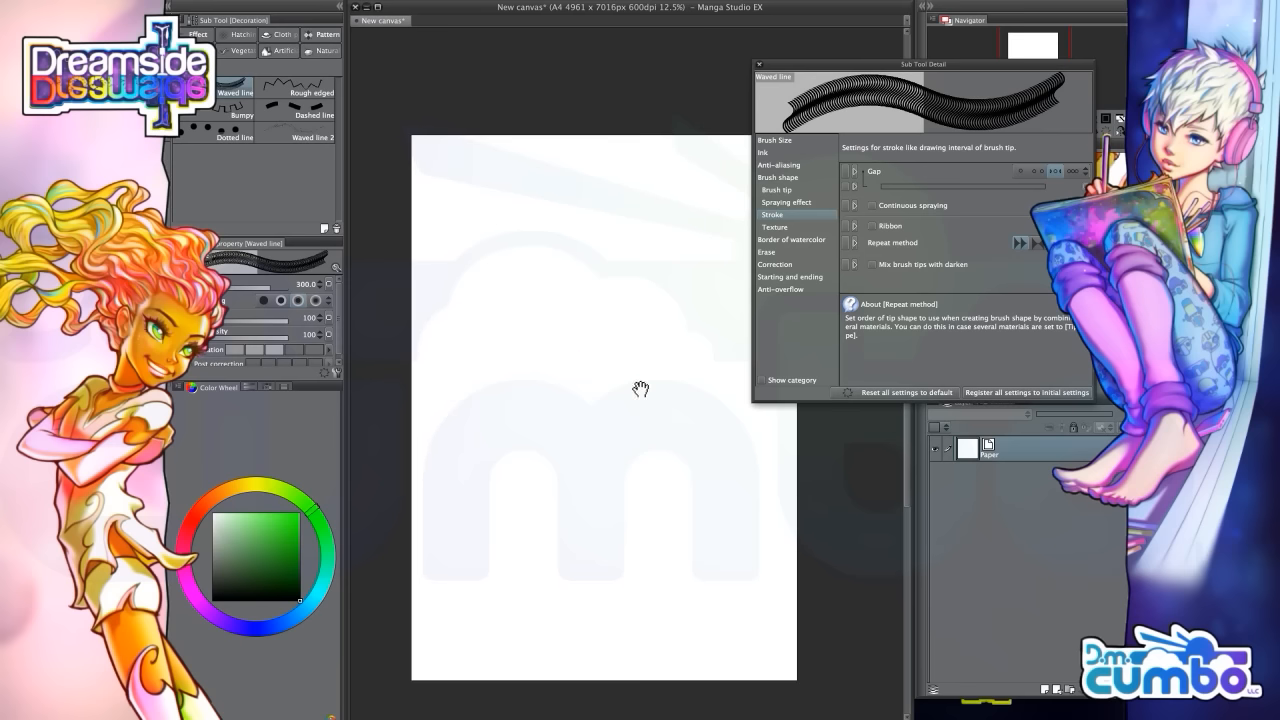
click(1043, 688)
key(bracketright)
key(bracketright)
key(bracketright)
key(bracketright)
key(bracketright)
key(bracketright)
key(bracketright)
key(bracketright)
key(bracketright)
key(bracketright)
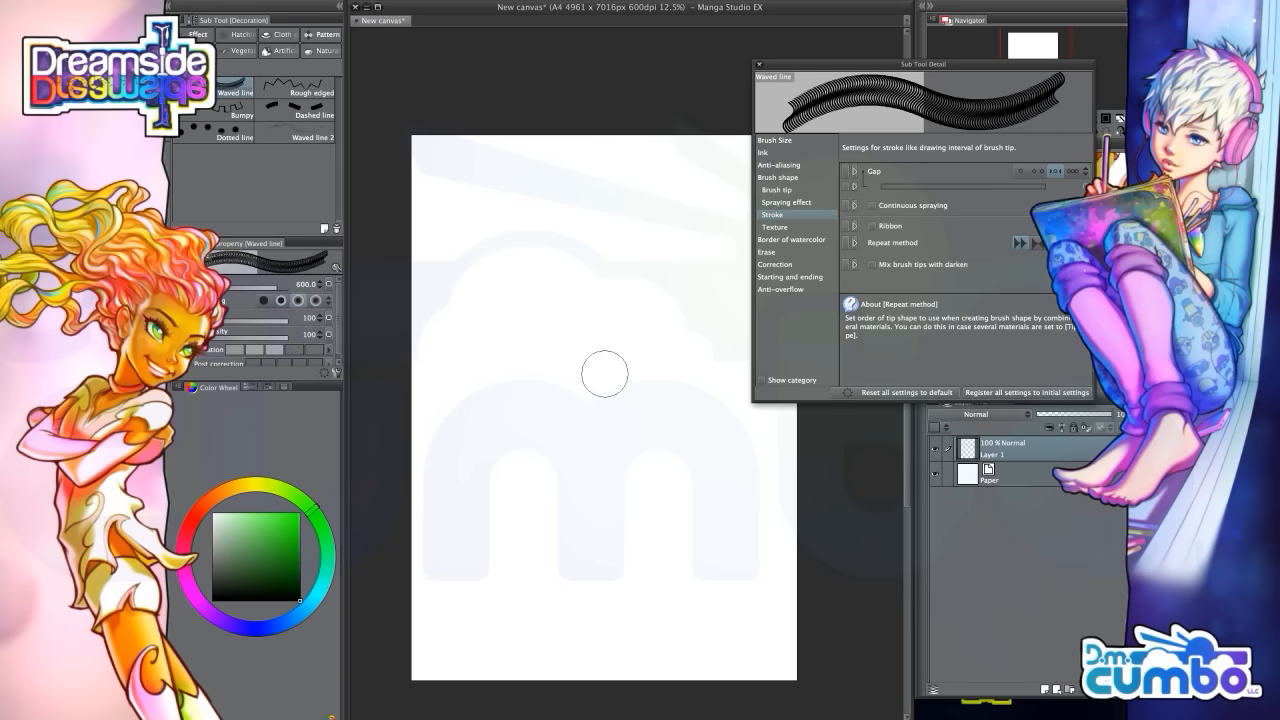
click(605, 390)
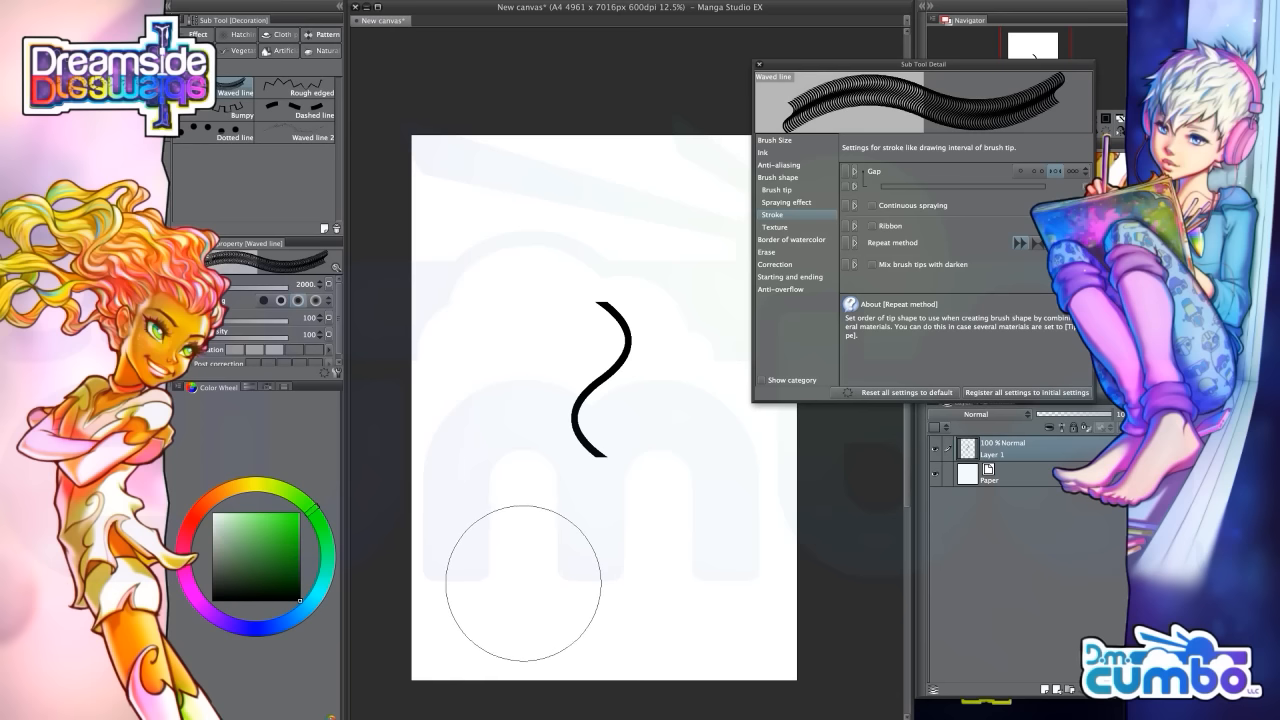
Paint a winding stroke down the page with the Waved line brush at size 800, and undo it
drag(524, 350, 545, 366)
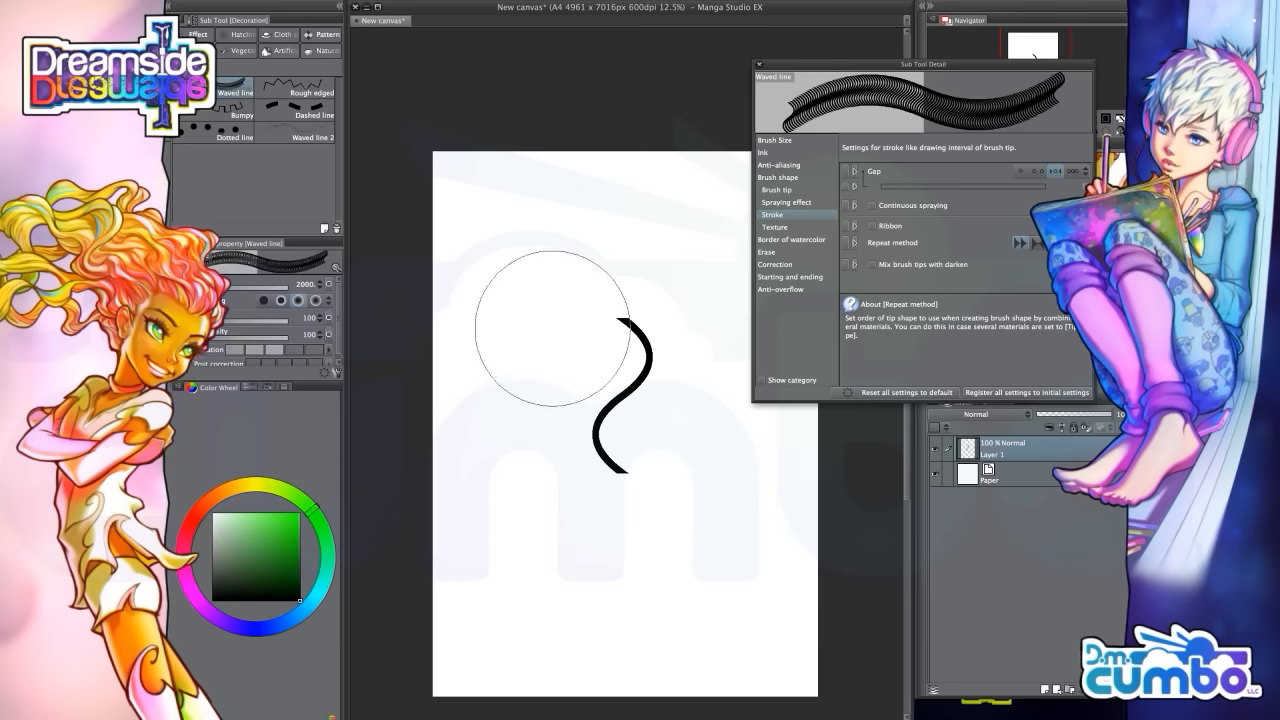
key(bracketleft)
key(bracketleft)
key(bracketleft)
key(bracketleft)
key(bracketleft)
mouse_move(495, 210)
mouse_down()
mouse_move(703, 255)
mouse_move(583, 360)
mouse_move(595, 500)
mouse_move(688, 596)
mouse_move(530, 612)
mouse_up()
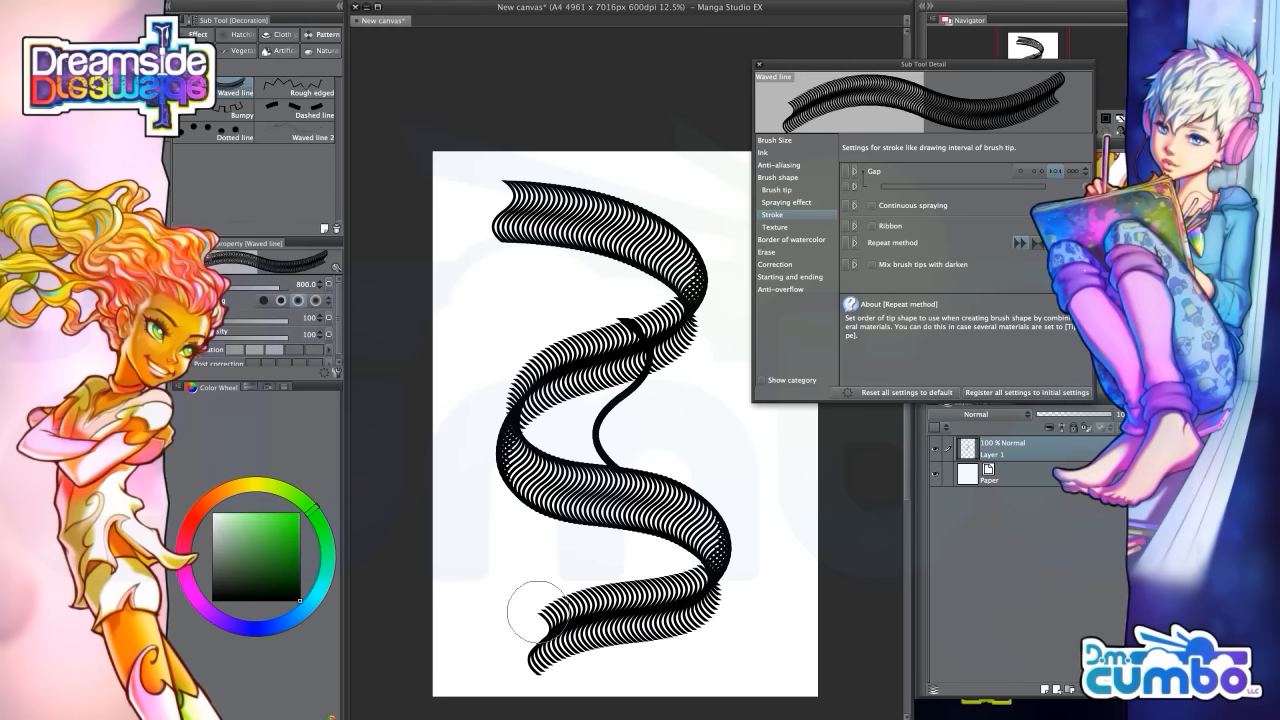
drag(470, 513, 449, 508)
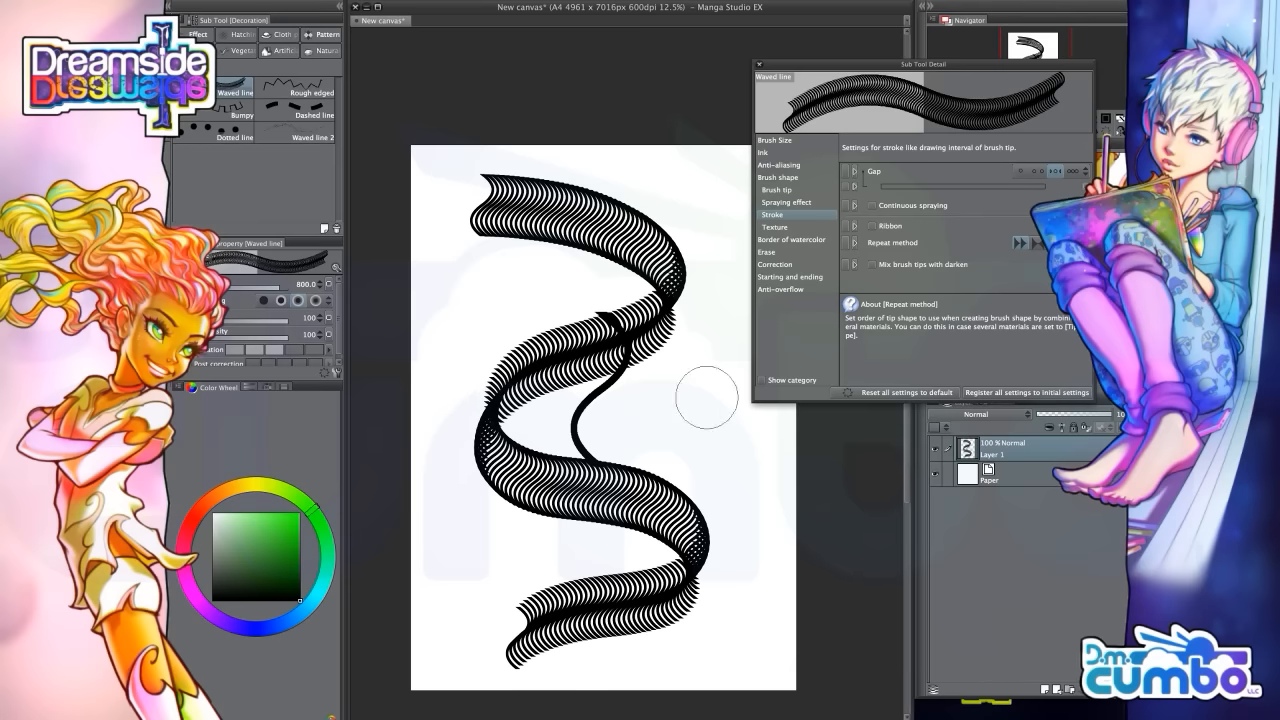
key(ctrl+z)
Duplicate the layer with the wave stamp and move the copy straight up until it continues the original wave
mouse_move(553, 357)
mouse_down()
mouse_move(549, 374)
mouse_move(520, 343)
mouse_move(529, 326)
mouse_up()
scroll(569, 362, up, 1)
scroll(457, 306, up, 1)
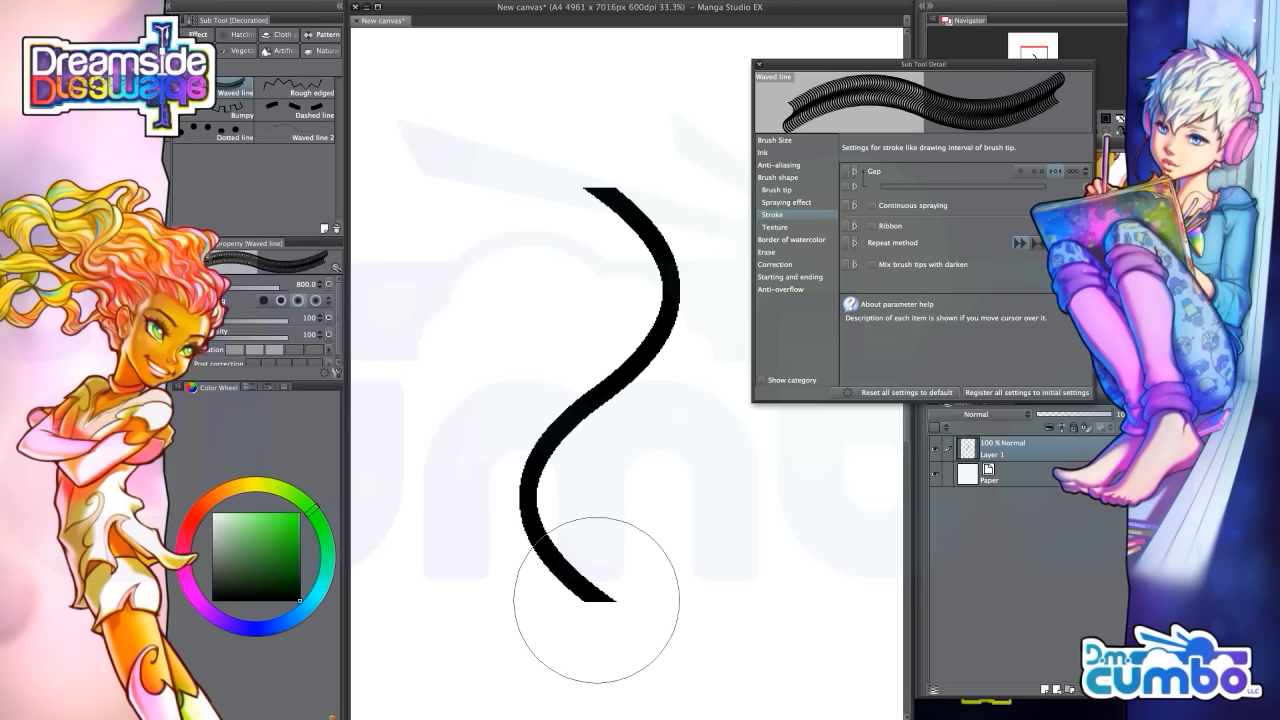
drag(521, 325, 521, 419)
scroll(563, 410, down, 3)
drag(966, 460, 1050, 684)
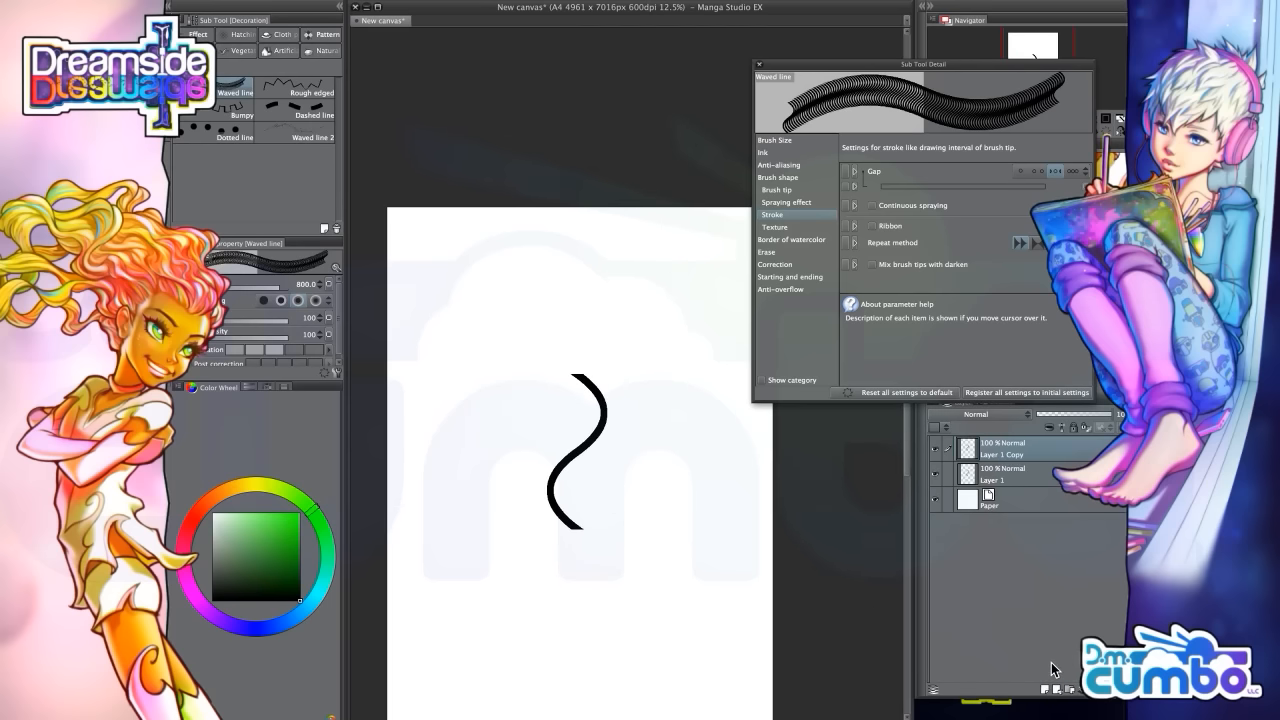
key(k)
drag(500, 517, 478, 366)
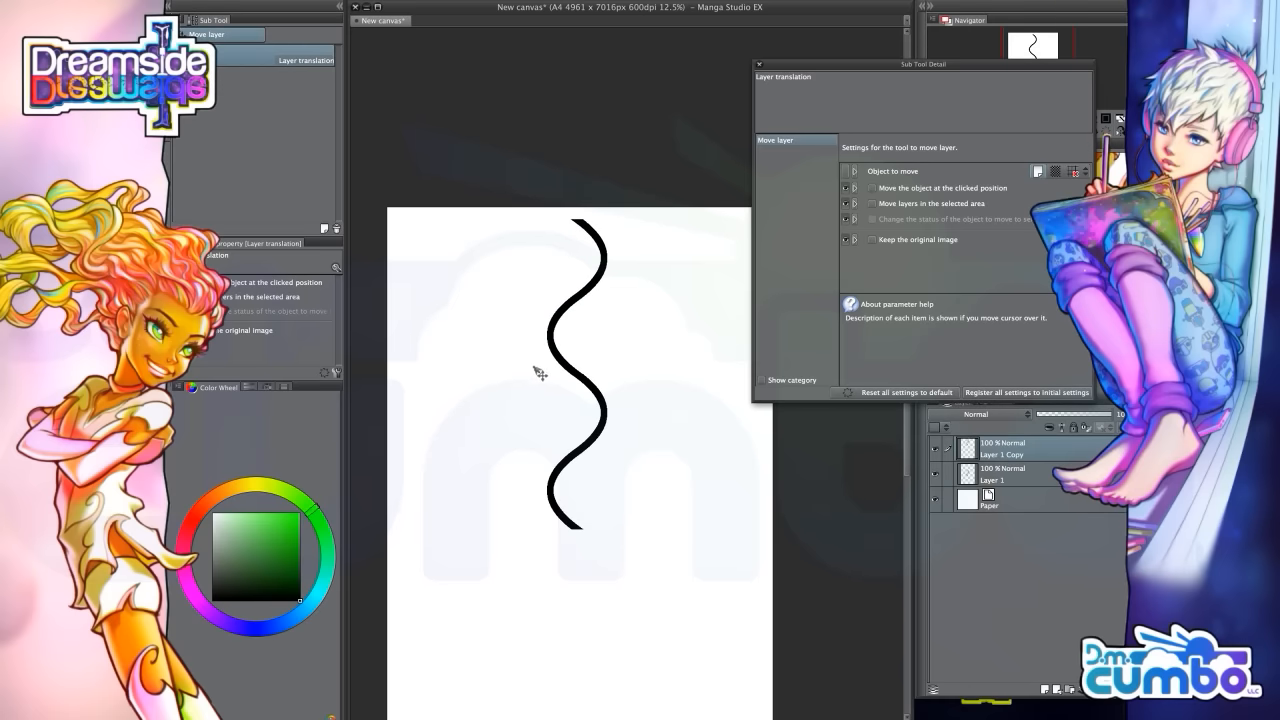
Merge the wave copy with its original, duplicate the merged layer and move the copy down to continue the wave
scroll(545, 376, up, 3)
scroll(520, 405, down, 4)
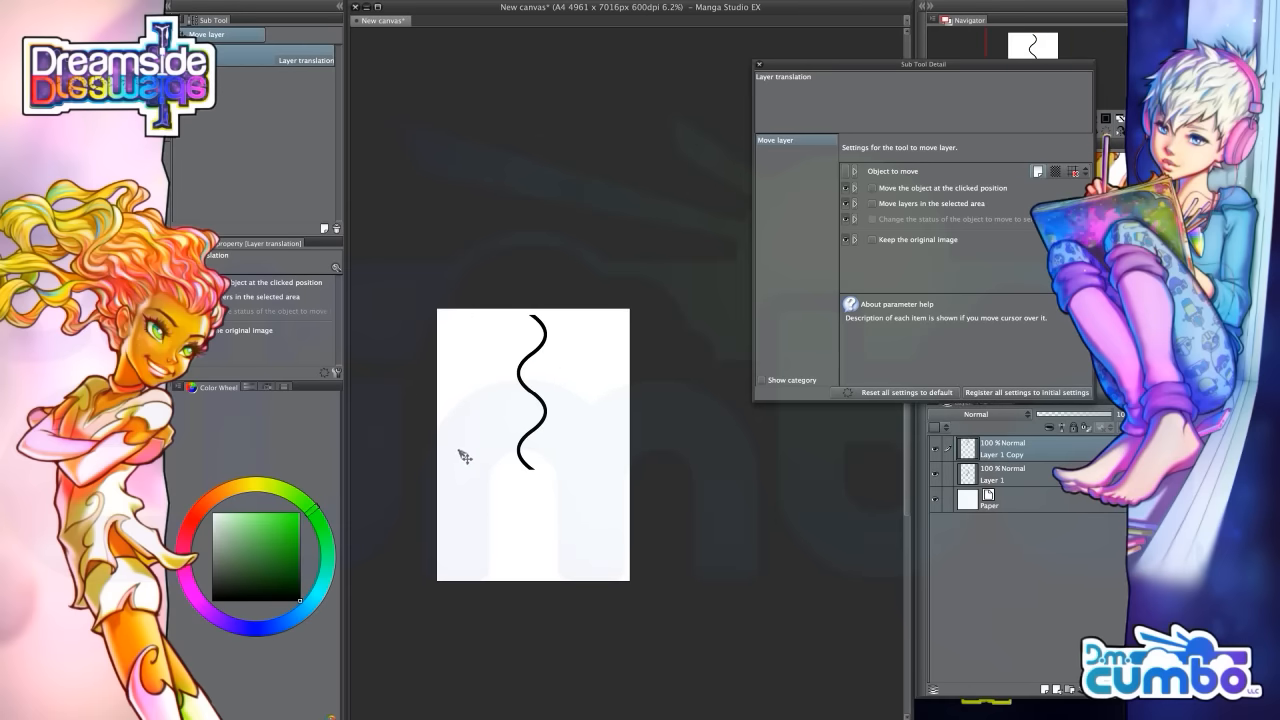
key(ctrl+e)
scroll(480, 440, up, 1)
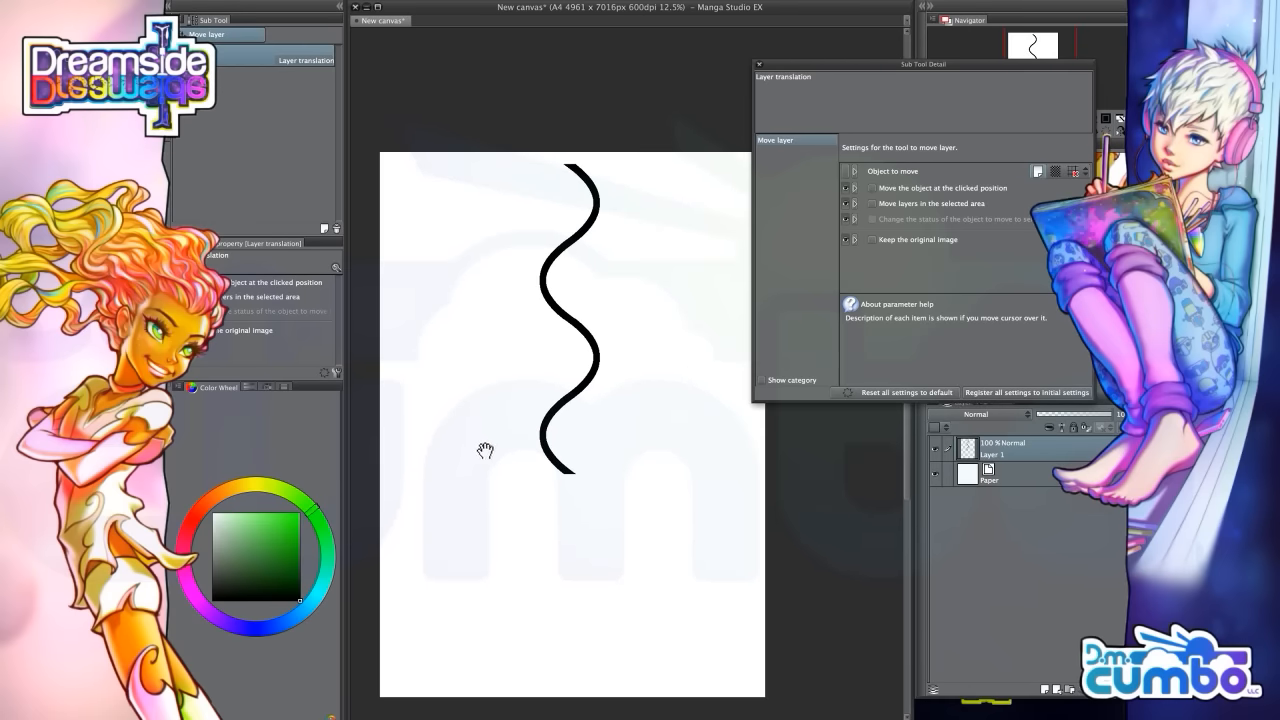
drag(485, 451, 484, 433)
drag(970, 455, 1046, 690)
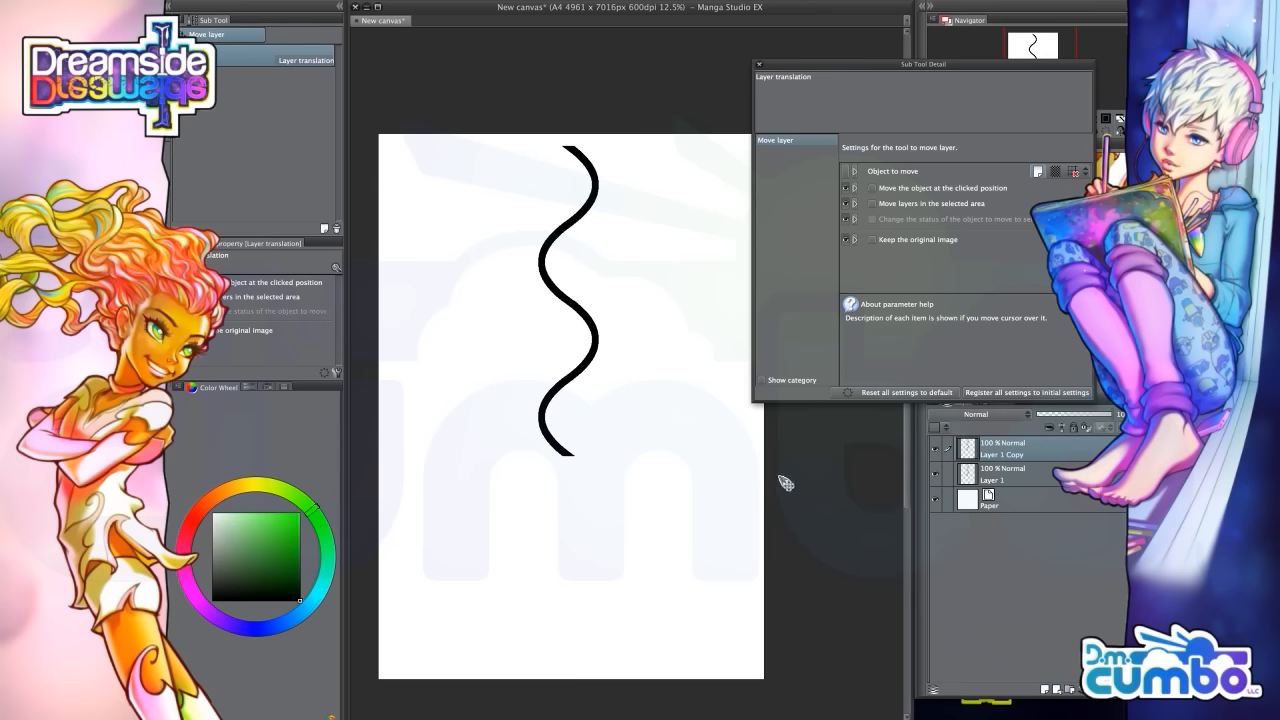
drag(472, 307, 482, 523)
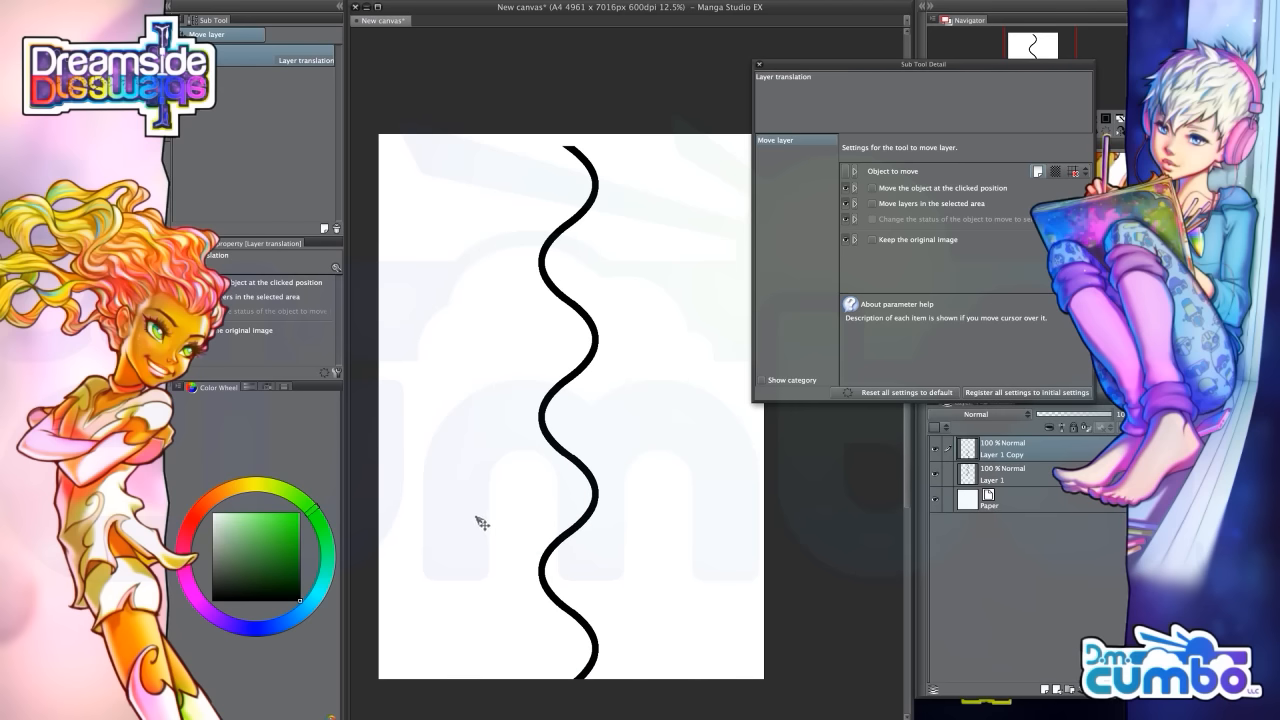
Merge the extended wave into a single layer, hide it, and add a new layer directly above Paper
alt+click(498, 504)
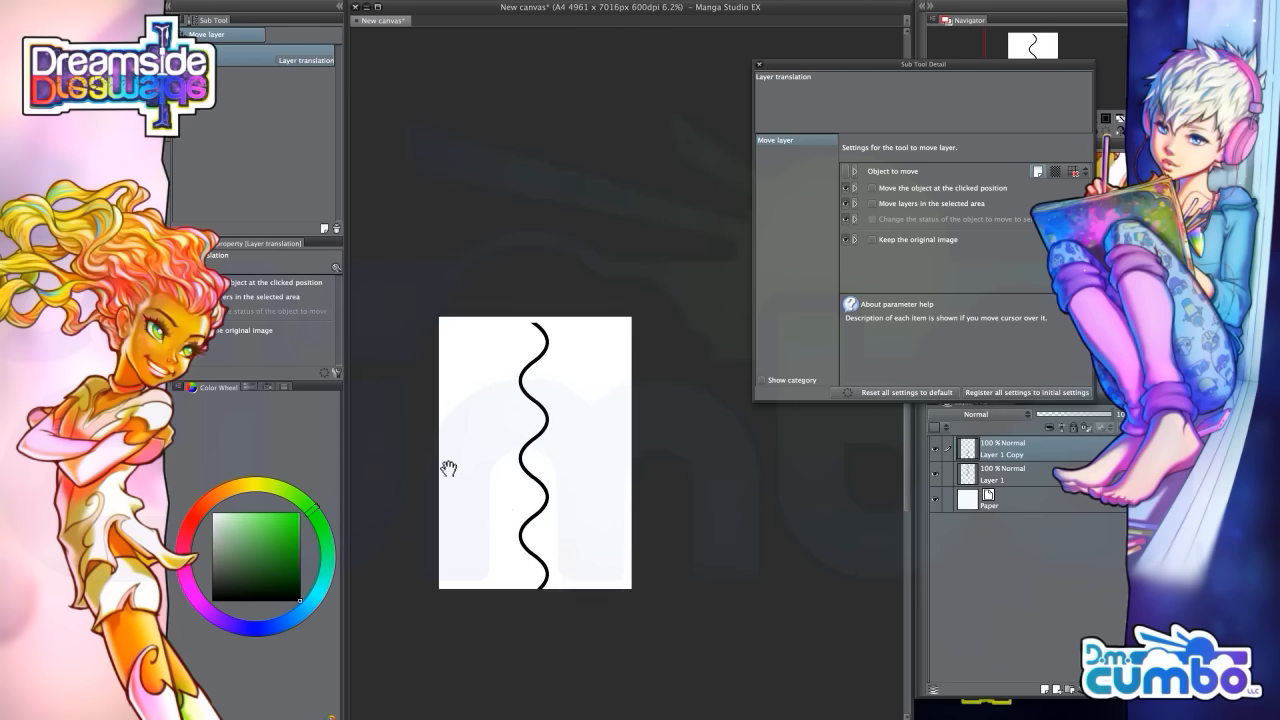
drag(452, 469, 457, 425)
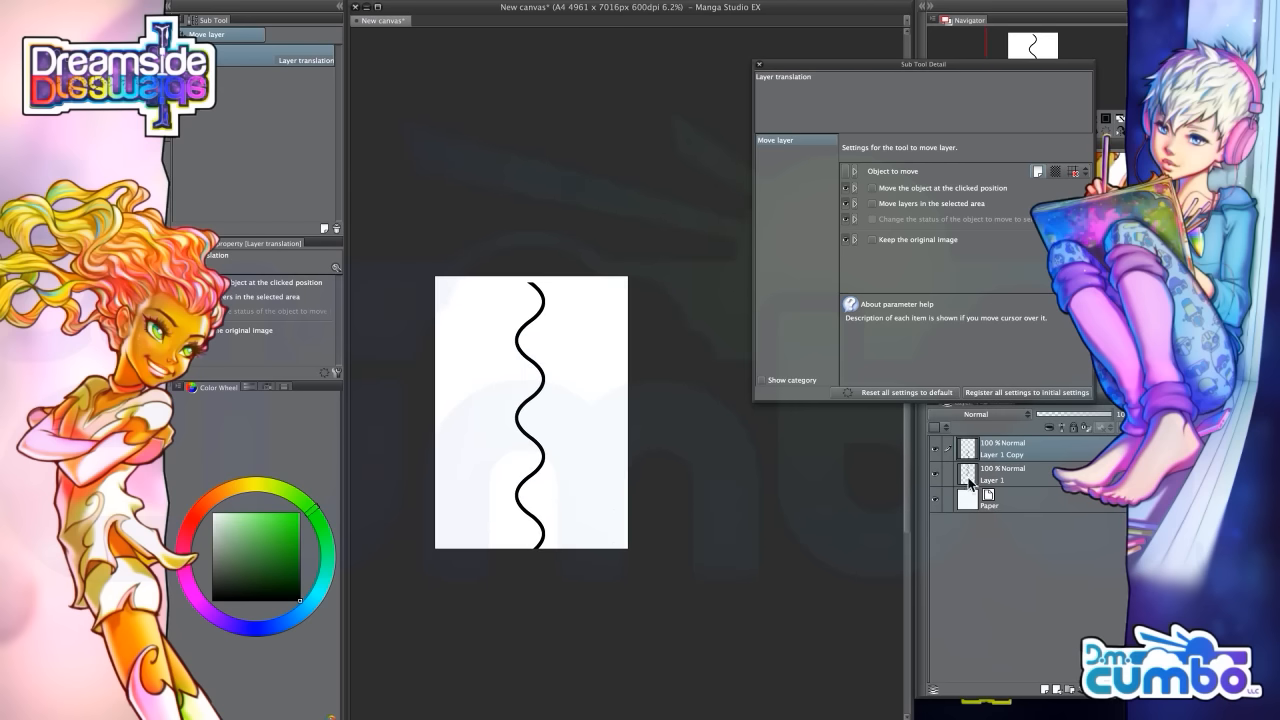
key(ctrl+e)
click(935, 447)
click(1010, 474)
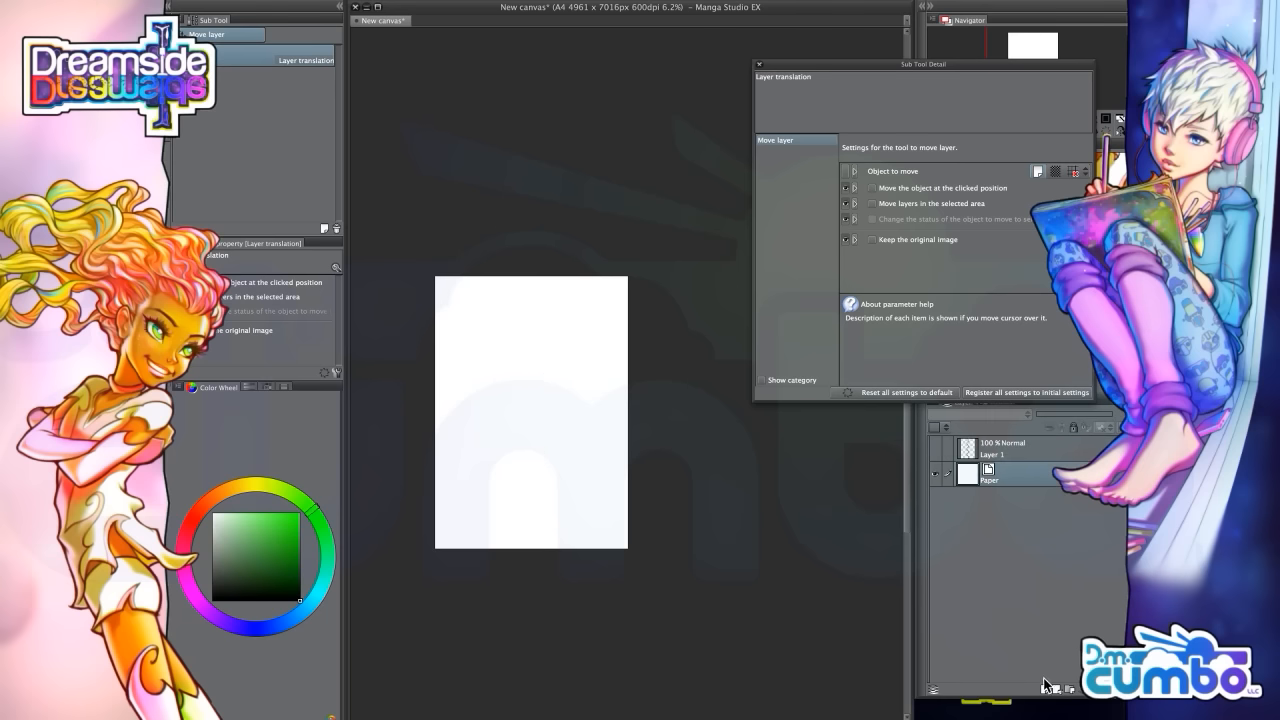
click(1046, 690)
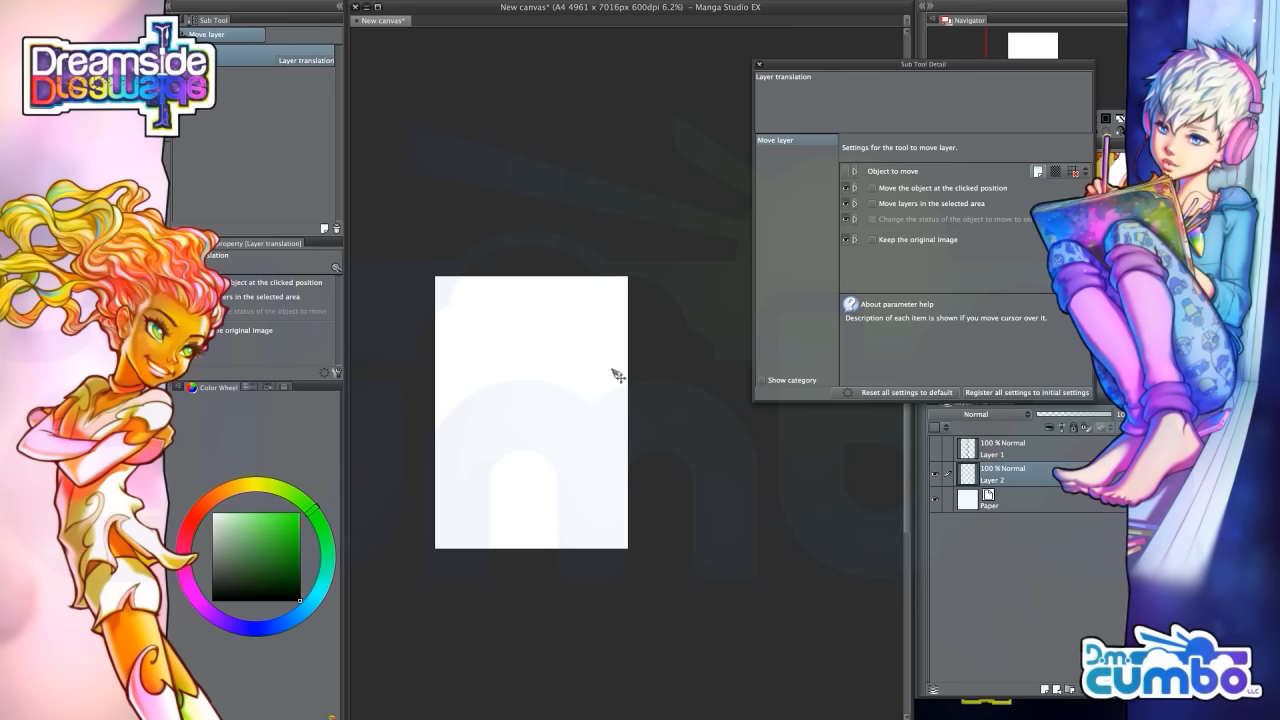
Return to the Waved line decoration brush and turn on Ribbon in its stroke settings
ctrl+click(526, 400)
drag(584, 355, 655, 306)
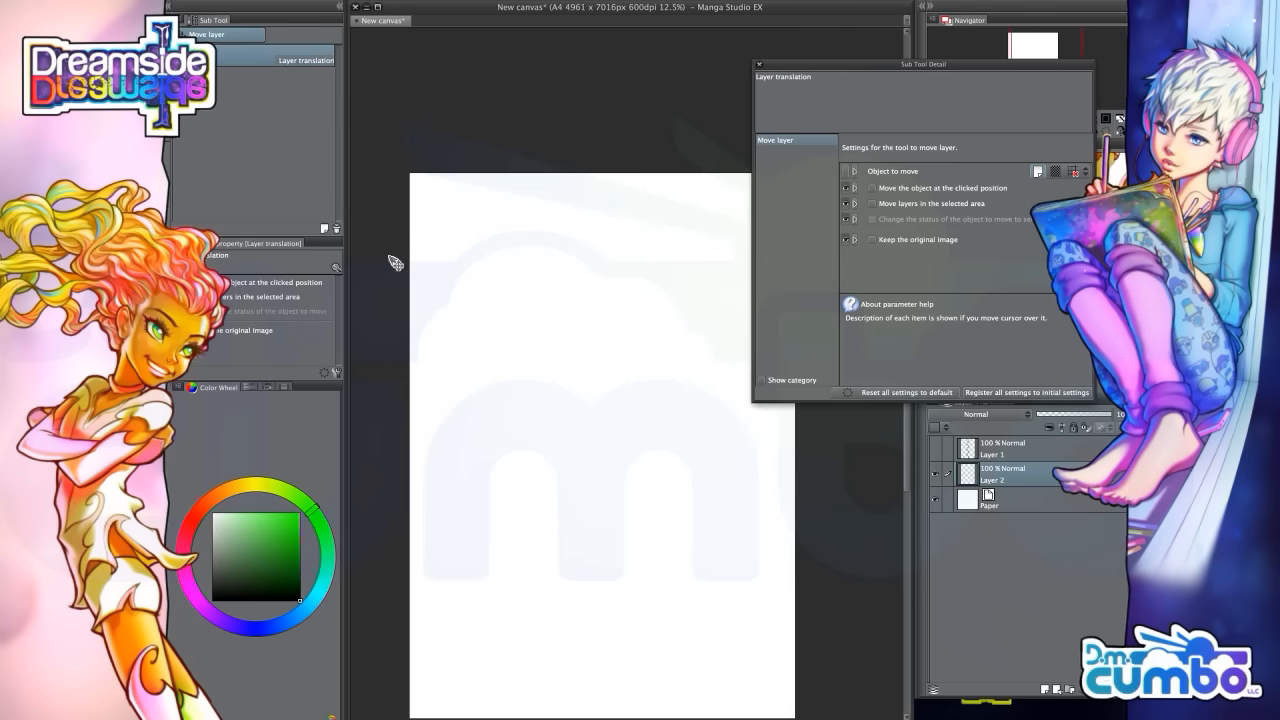
click(156, 225)
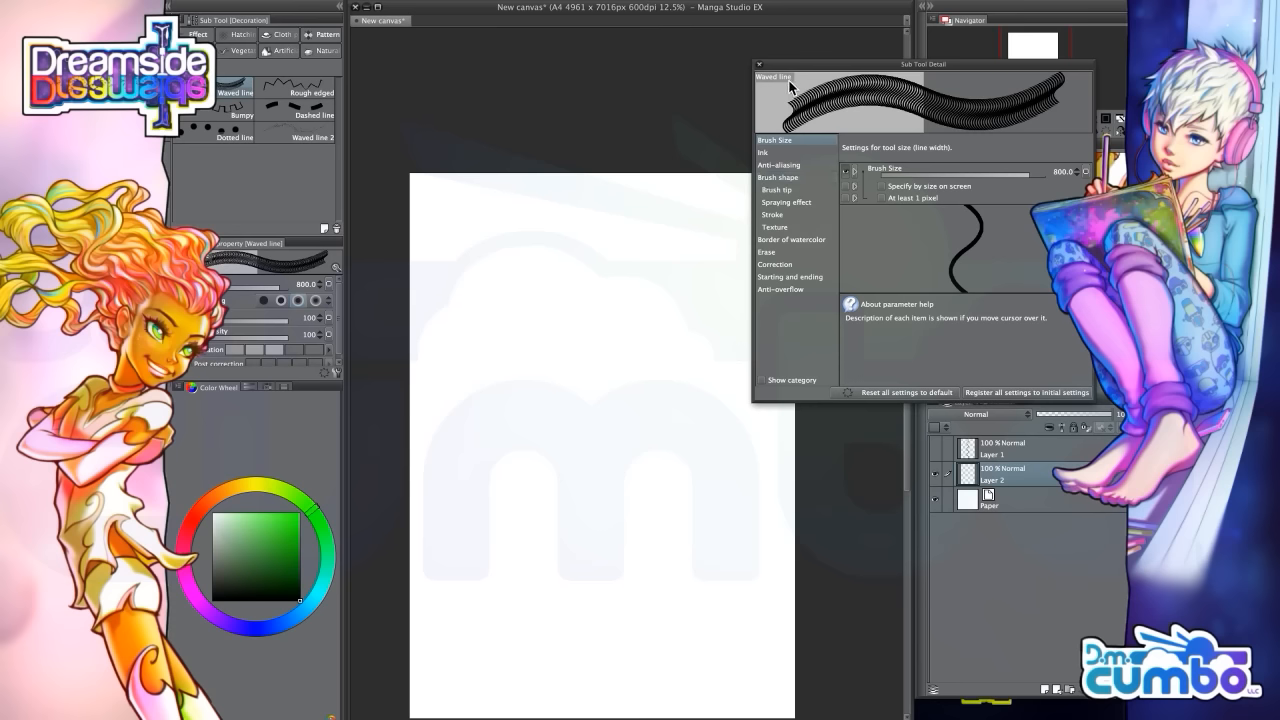
click(772, 215)
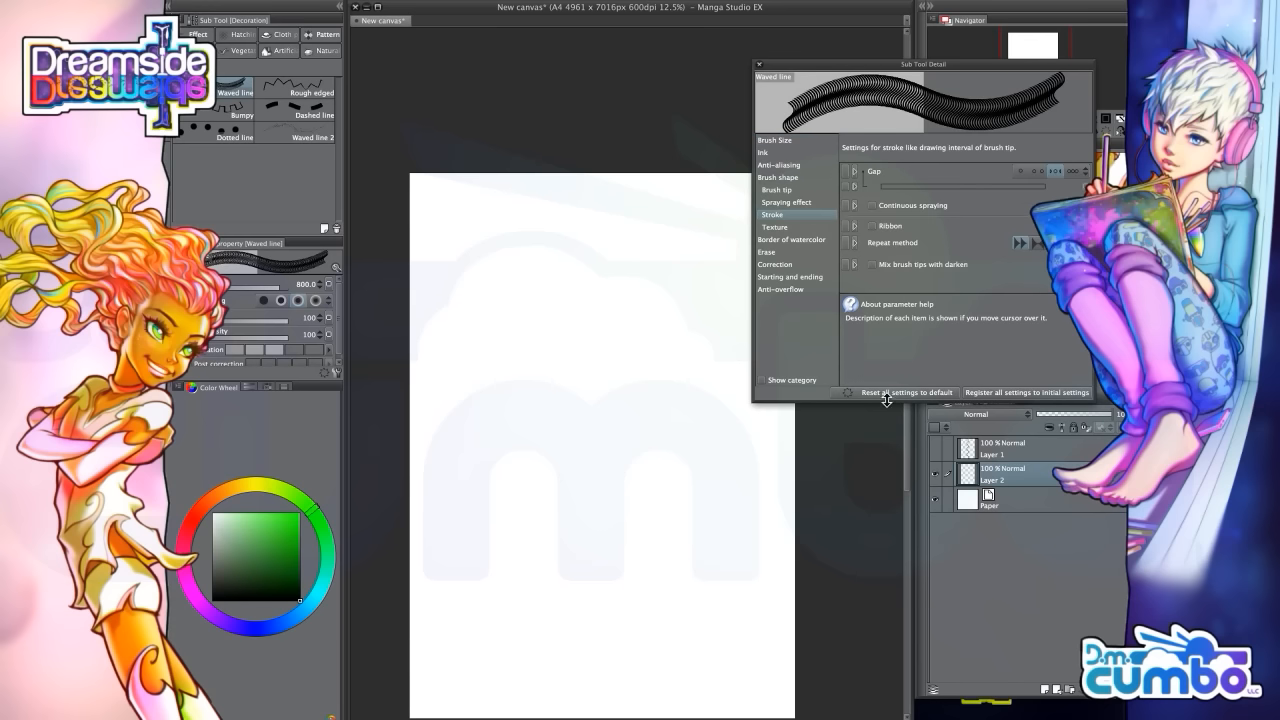
click(872, 227)
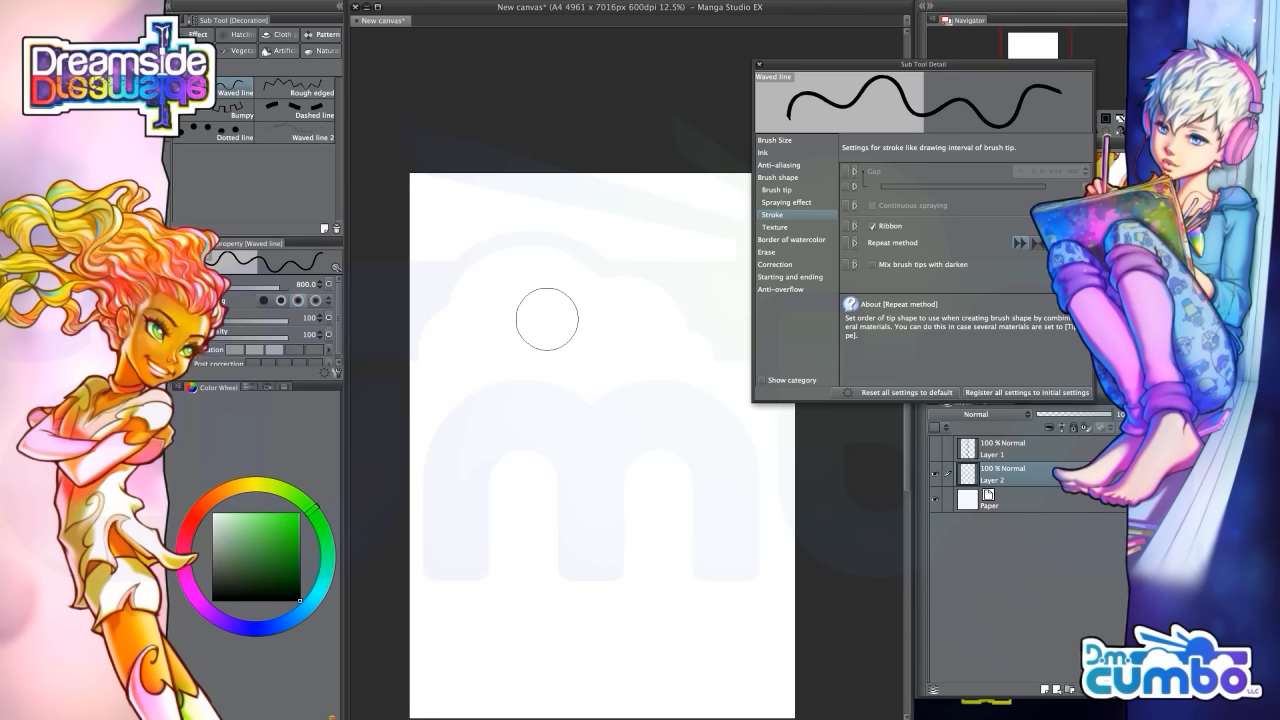
Paint a stroke down the page with the Waved line brush at size 800 with Ribbon on, and undo it
drag(603, 209, 588, 480)
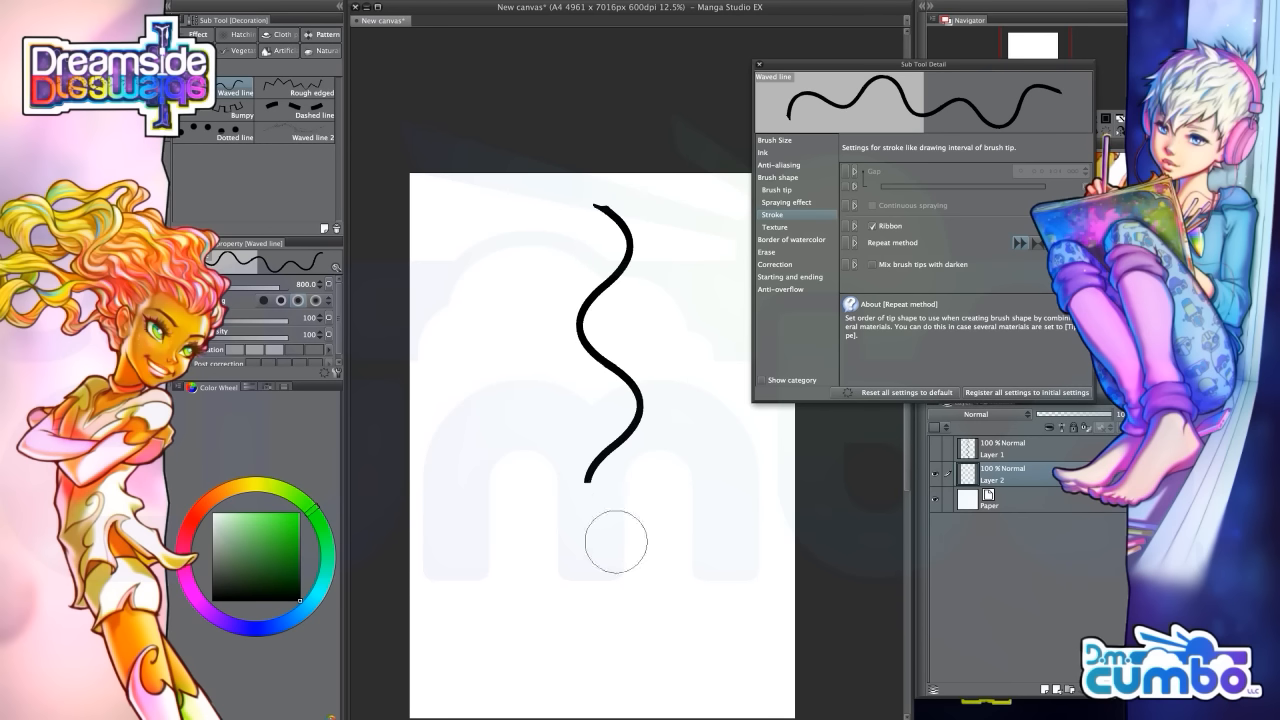
drag(616, 541, 600, 640)
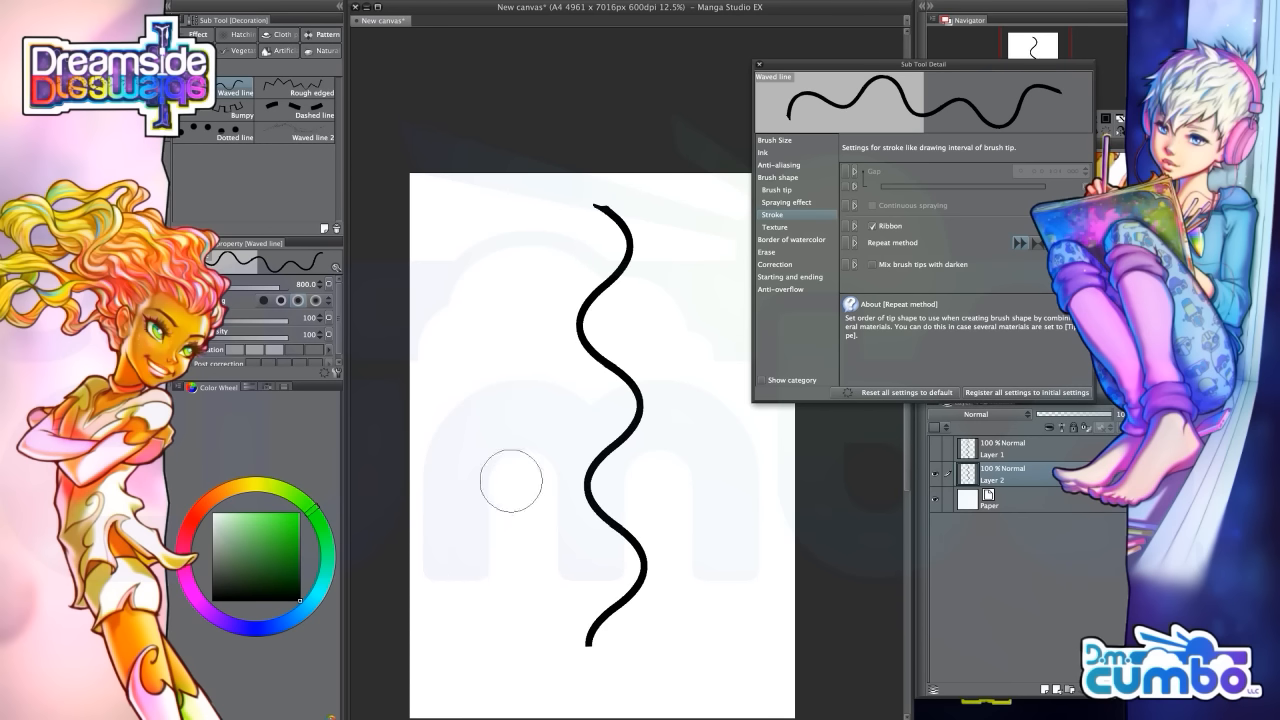
key(super+z)
Reduce the Waved line brush size to 250, paint a straight stroke down the full page, and undo it
key(bracketleft)
key(bracketleft)
key(bracketleft)
key(bracketleft)
key(bracketleft)
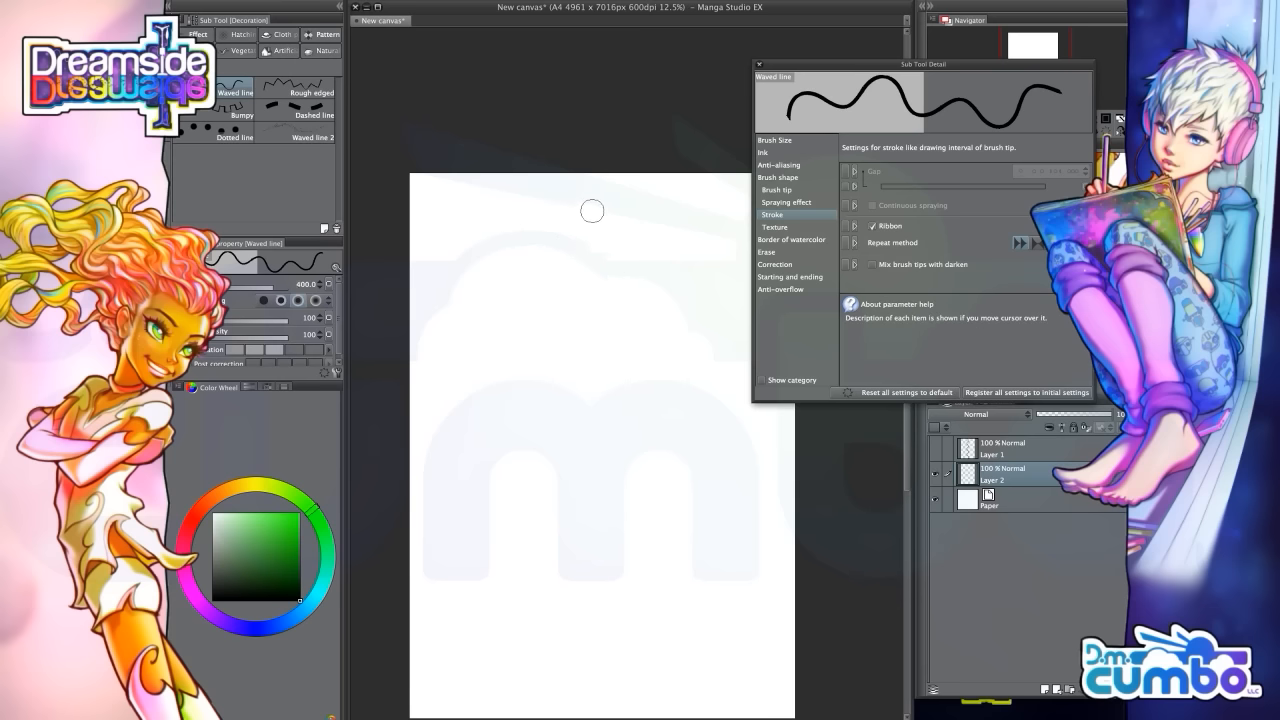
drag(595, 203, 591, 669)
drag(524, 409, 528, 378)
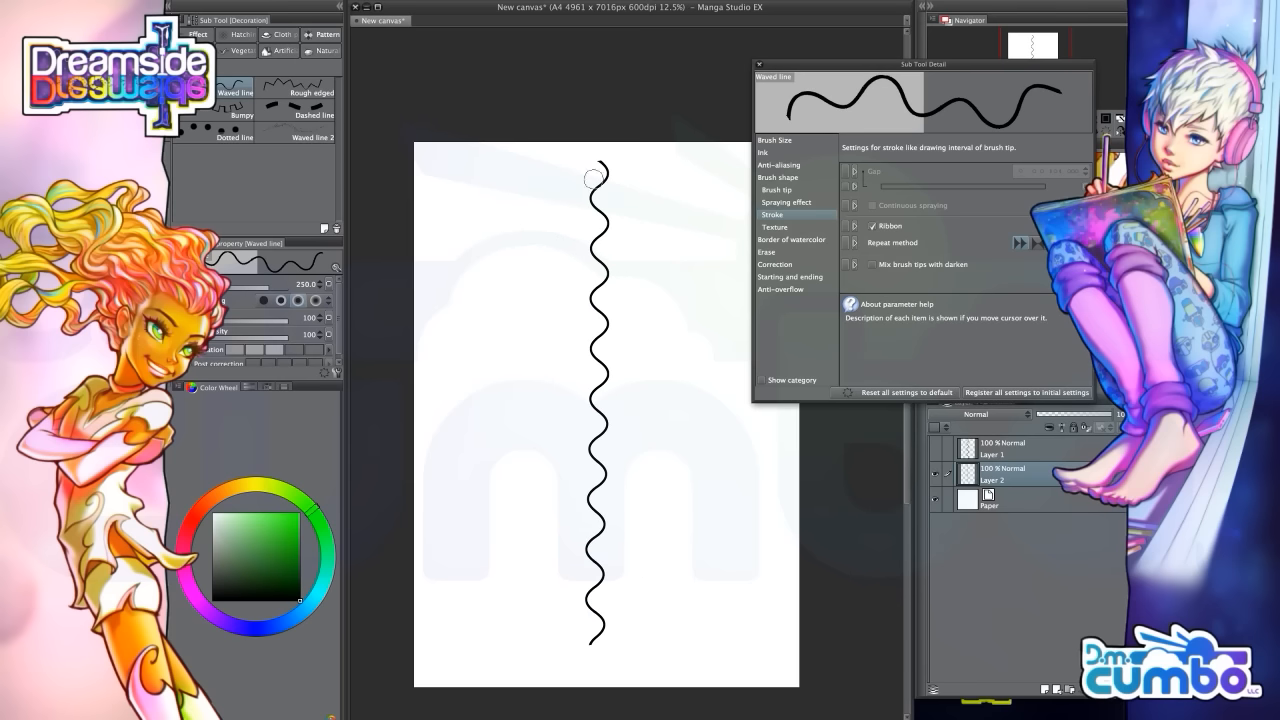
drag(533, 490, 517, 500)
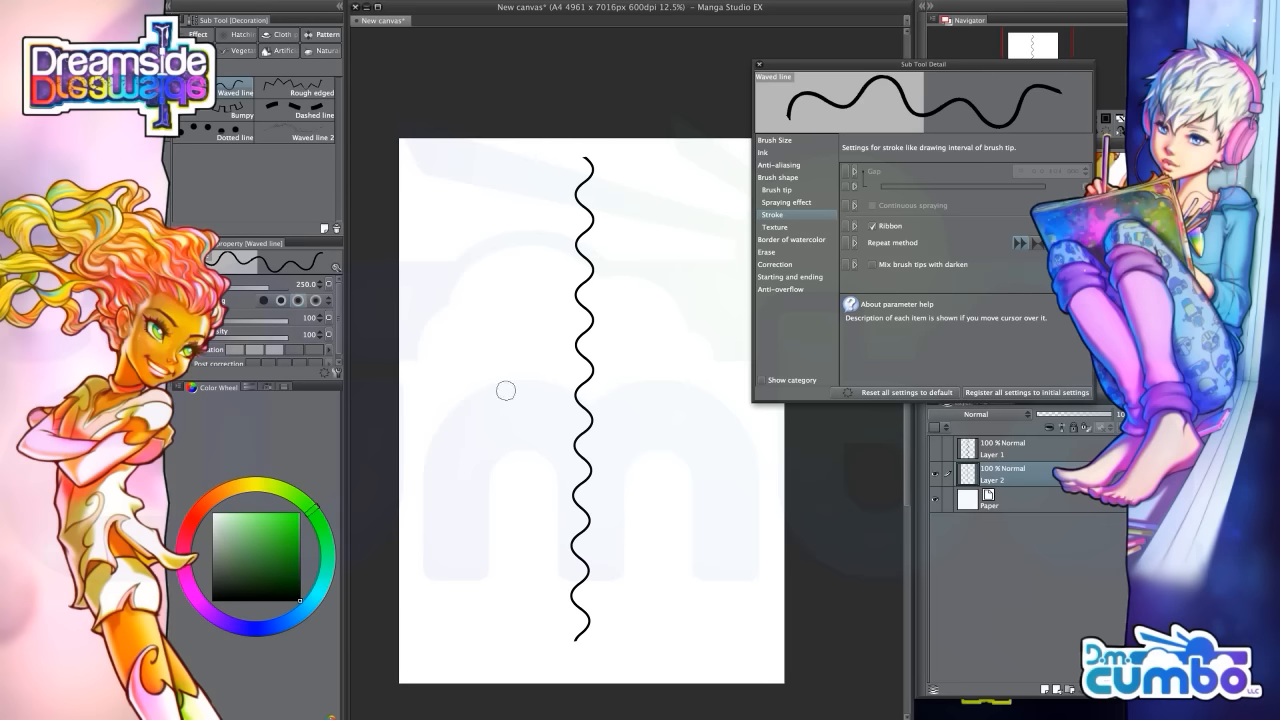
key(ctrl+z)
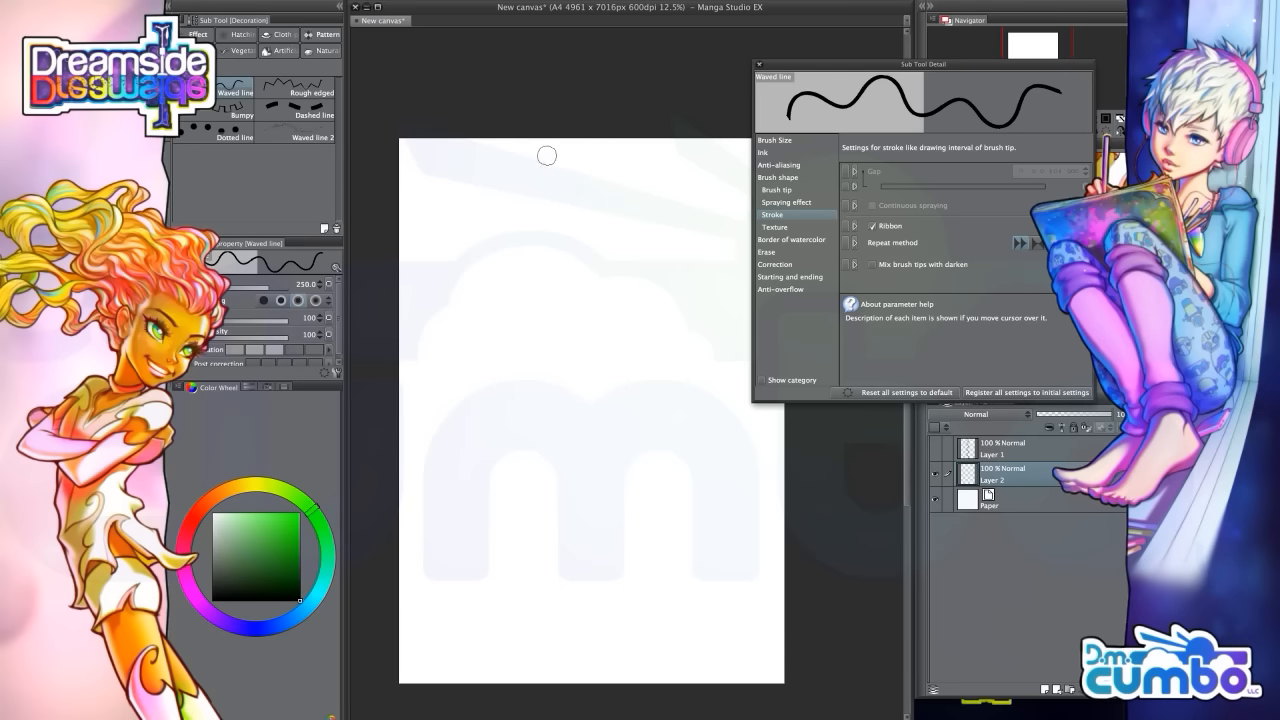
Fill the page with long, looping and overlapping Waved line strokes at brush size 250
mouse_move(586, 167)
mouse_down()
mouse_move(649, 232)
mouse_move(524, 380)
mouse_move(598, 456)
mouse_move(678, 502)
mouse_move(622, 621)
mouse_move(506, 615)
mouse_move(488, 549)
mouse_move(608, 530)
mouse_move(575, 485)
mouse_move(438, 440)
mouse_move(446, 355)
mouse_move(508, 274)
mouse_move(480, 207)
mouse_move(552, 195)
mouse_move(587, 322)
mouse_move(690, 376)
mouse_move(713, 297)
mouse_move(649, 347)
mouse_up()
mouse_move(680, 395)
mouse_down()
mouse_move(677, 532)
mouse_move(607, 517)
mouse_move(477, 525)
mouse_move(526, 545)
mouse_move(541, 255)
mouse_move(533, 364)
mouse_move(436, 370)
mouse_move(599, 259)
mouse_move(659, 287)
mouse_move(582, 489)
mouse_move(652, 581)
mouse_move(507, 238)
mouse_move(615, 470)
mouse_move(540, 578)
mouse_move(557, 609)
mouse_up()
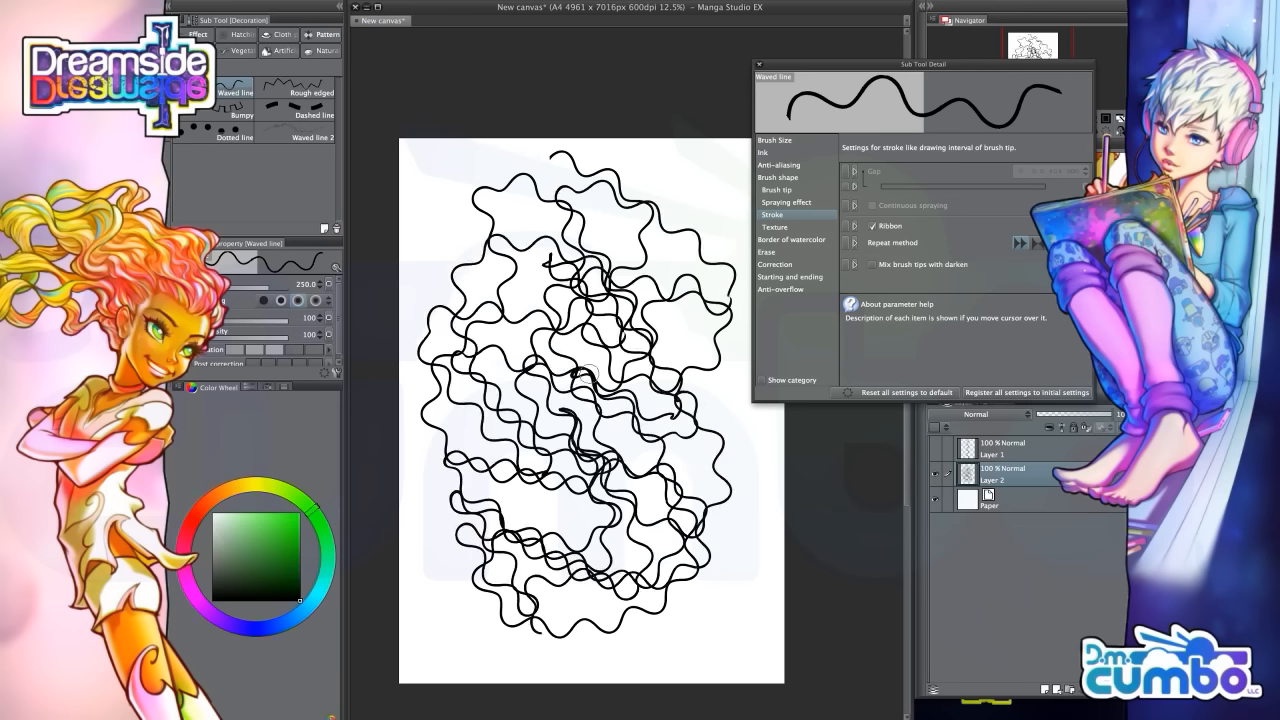
scroll(589, 373, up, 2)
scroll(536, 414, down, 2)
Undo the looping strokes and the added wave layers until only the Paper layer remains
key(super+z)
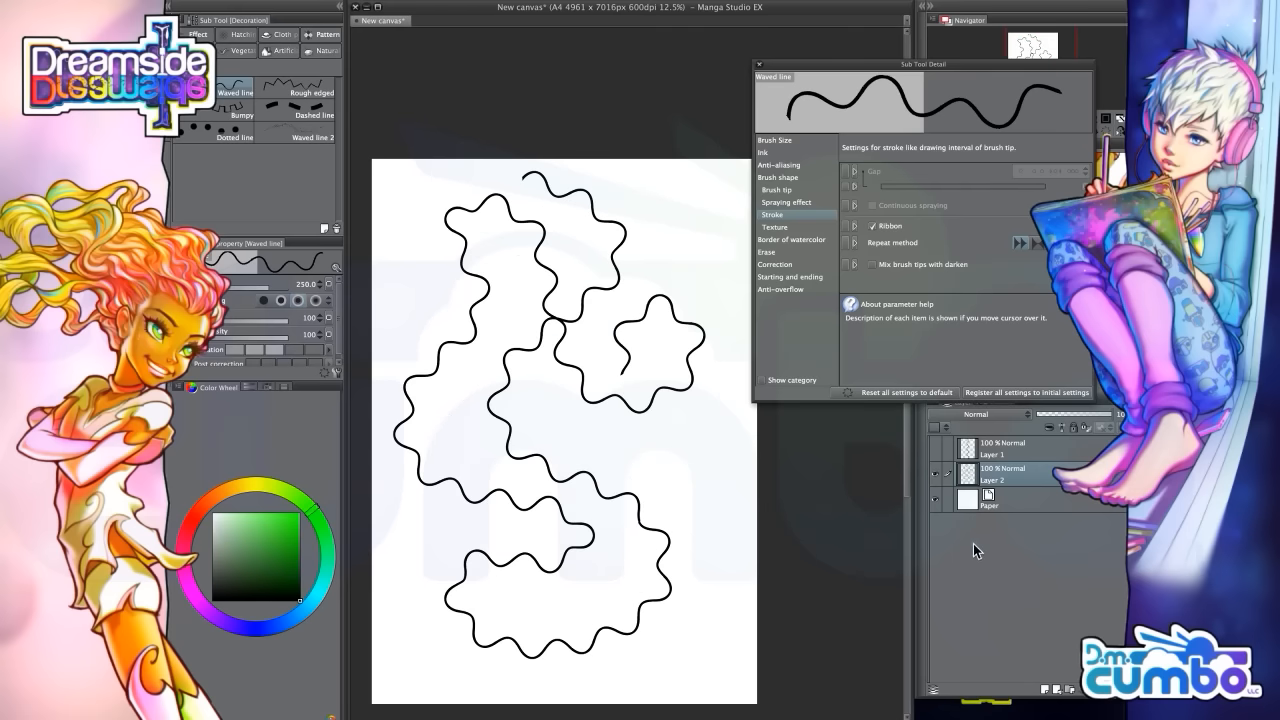
key(super+z)
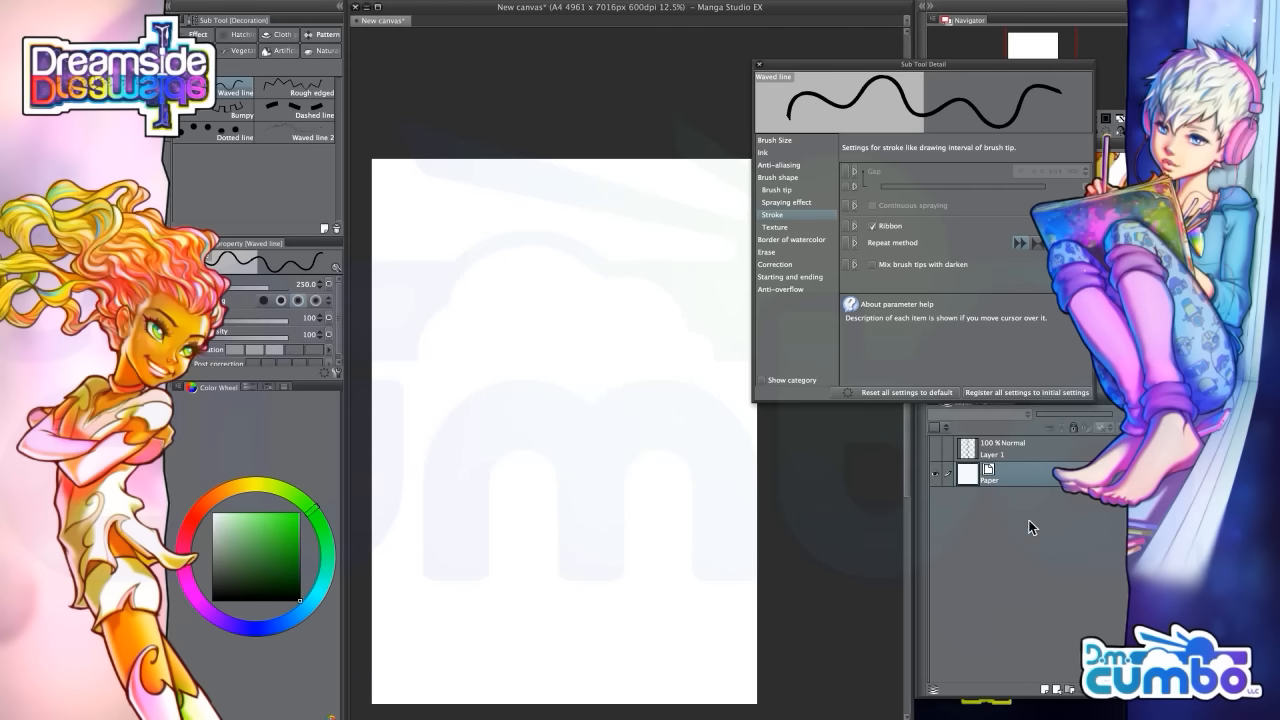
key(super+z)
key(super+z)
key(super+z)
key(super+z)
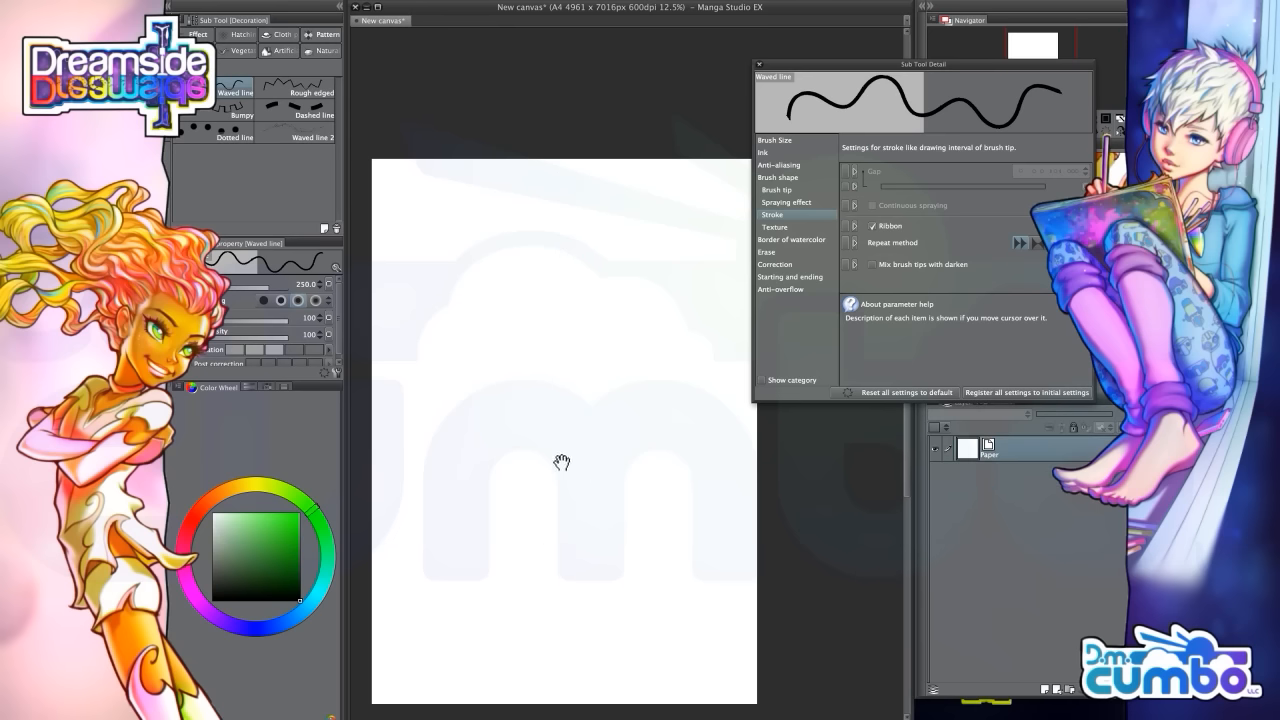
Select the Waved line 2 brush, add a new layer and paint a winding vine down the page at size 800
drag(561, 463, 564, 448)
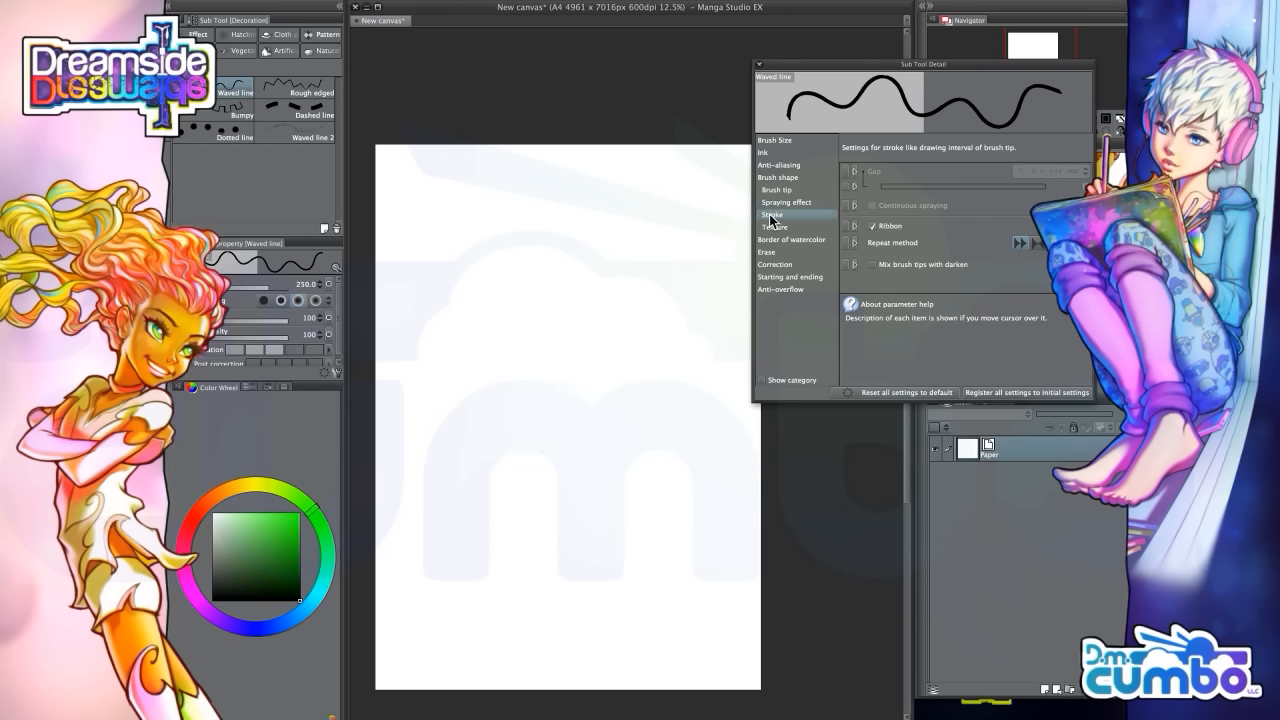
mouse_move(876, 227)
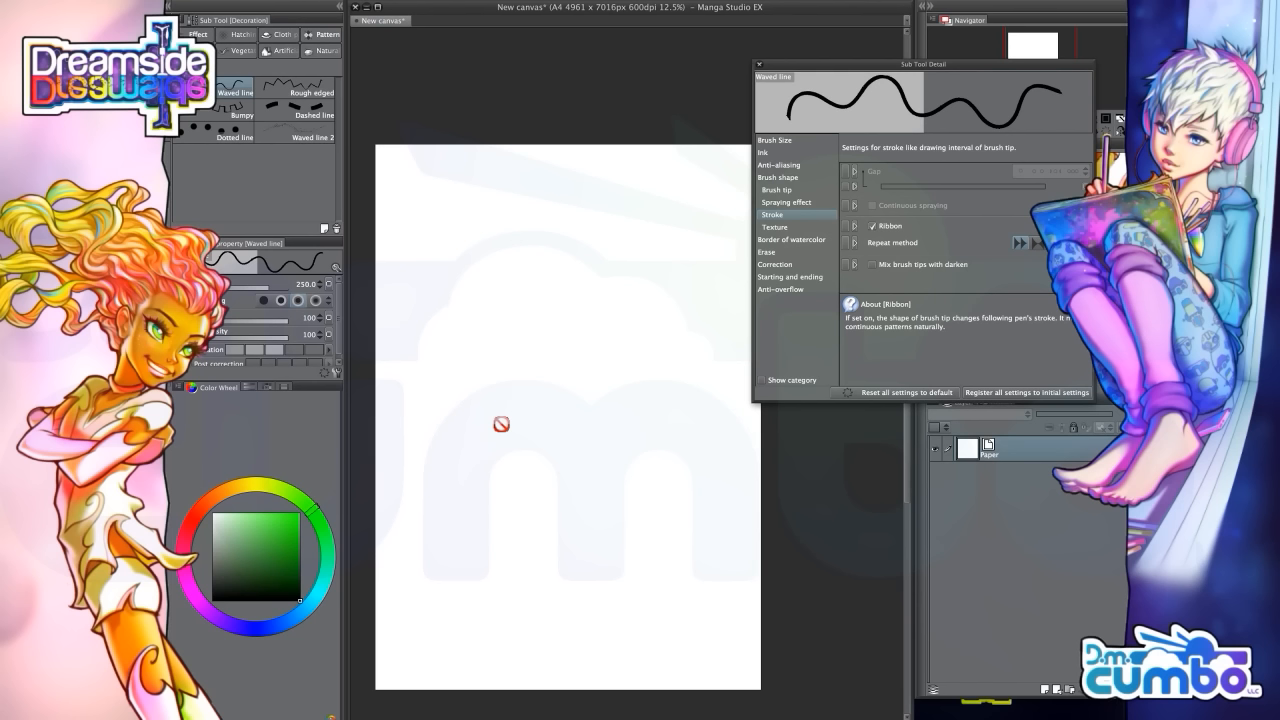
click(300, 139)
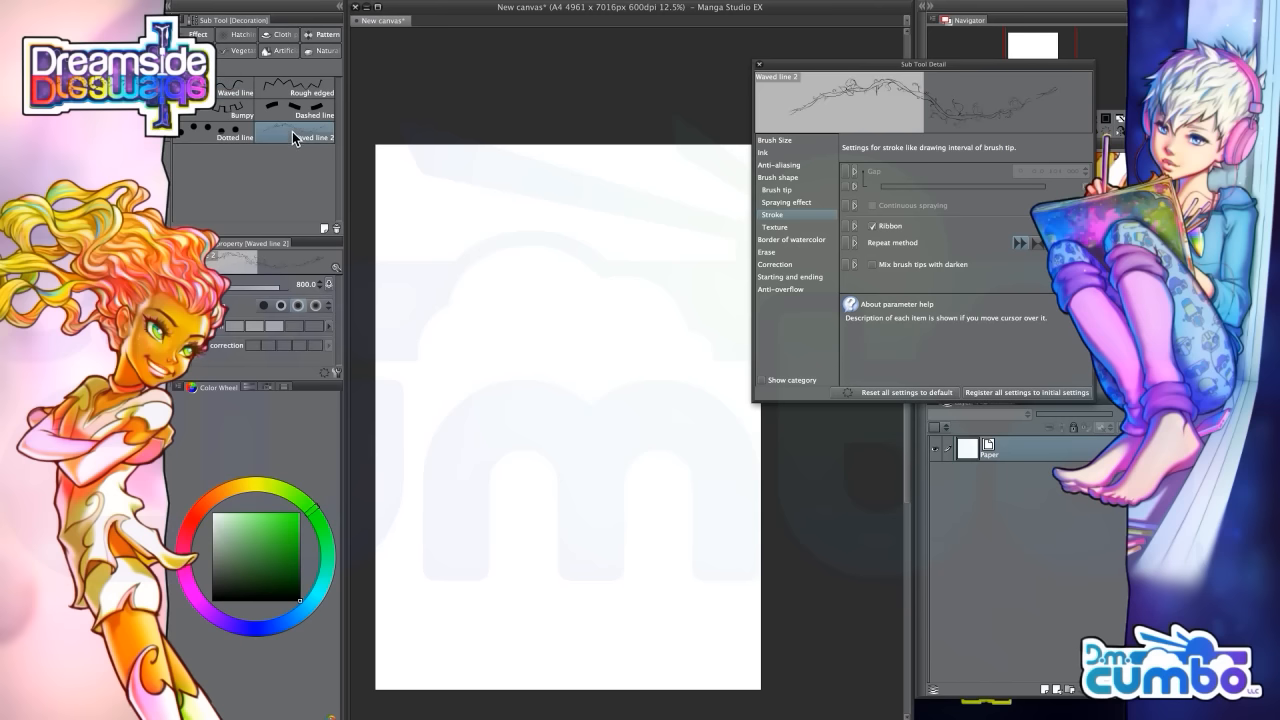
click(1045, 690)
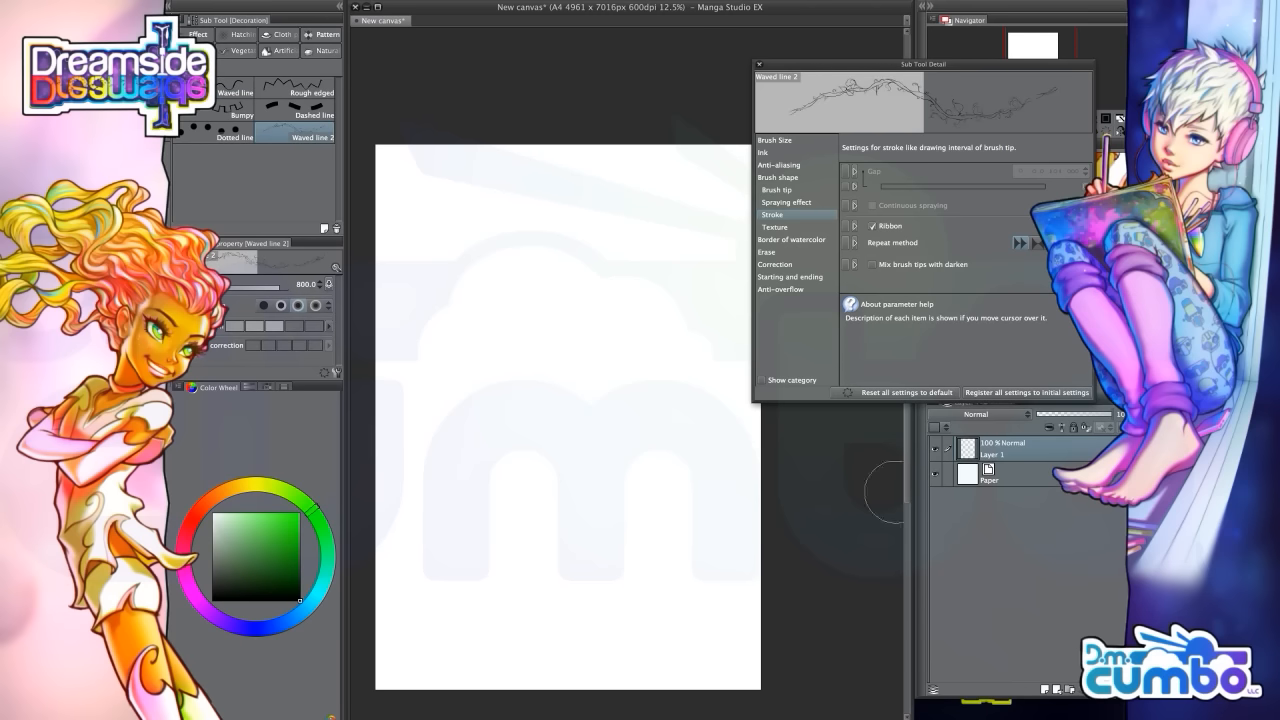
mouse_move(433, 185)
mouse_down()
mouse_move(498, 245)
mouse_move(466, 398)
mouse_move(494, 481)
mouse_move(654, 557)
mouse_move(662, 634)
mouse_up()
Examine up close how the repeated vine tips meet along the painted stroke, especially at the joint after the flower
super+click(480, 533)
mouse_move(438, 301)
mouse_down()
mouse_move(499, 446)
mouse_move(458, 534)
mouse_move(449, 506)
mouse_up()
alt+click(468, 524)
drag(466, 554, 466, 526)
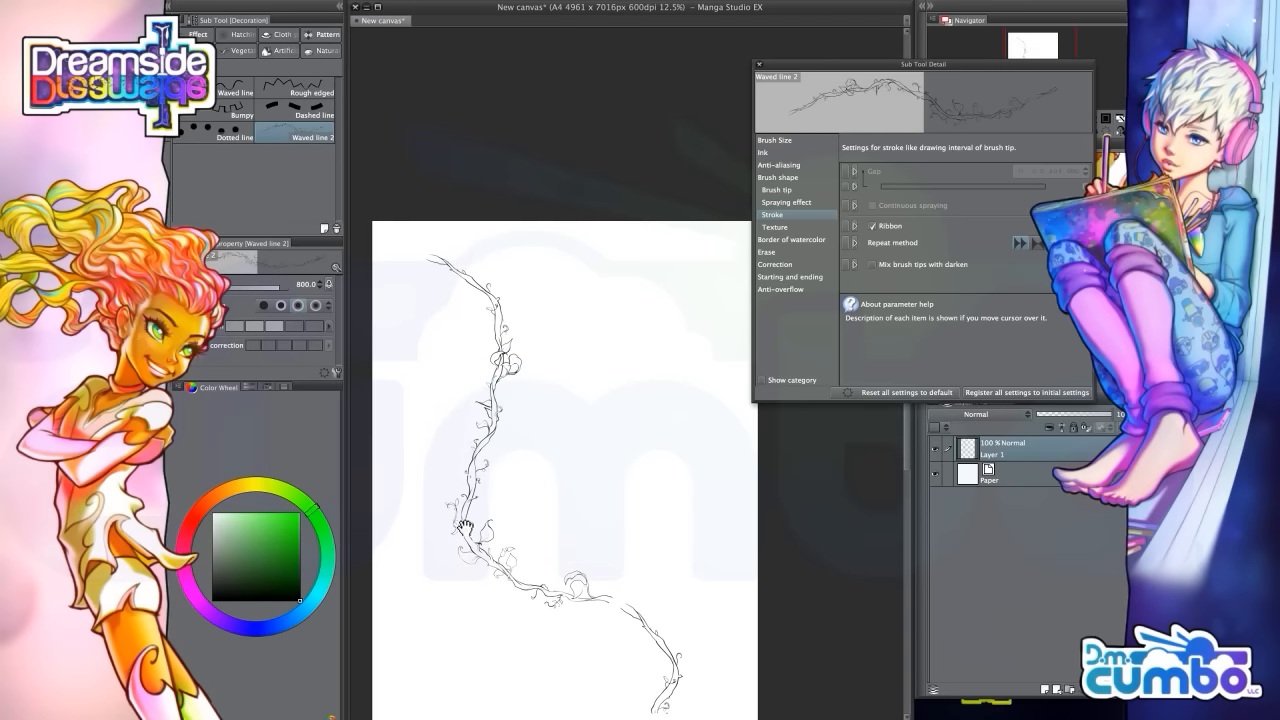
mouse_move(530, 598)
mouse_down()
mouse_move(535, 498)
mouse_move(575, 487)
mouse_move(553, 445)
mouse_up()
super+click(619, 524)
super+click(625, 533)
super+click(575, 485)
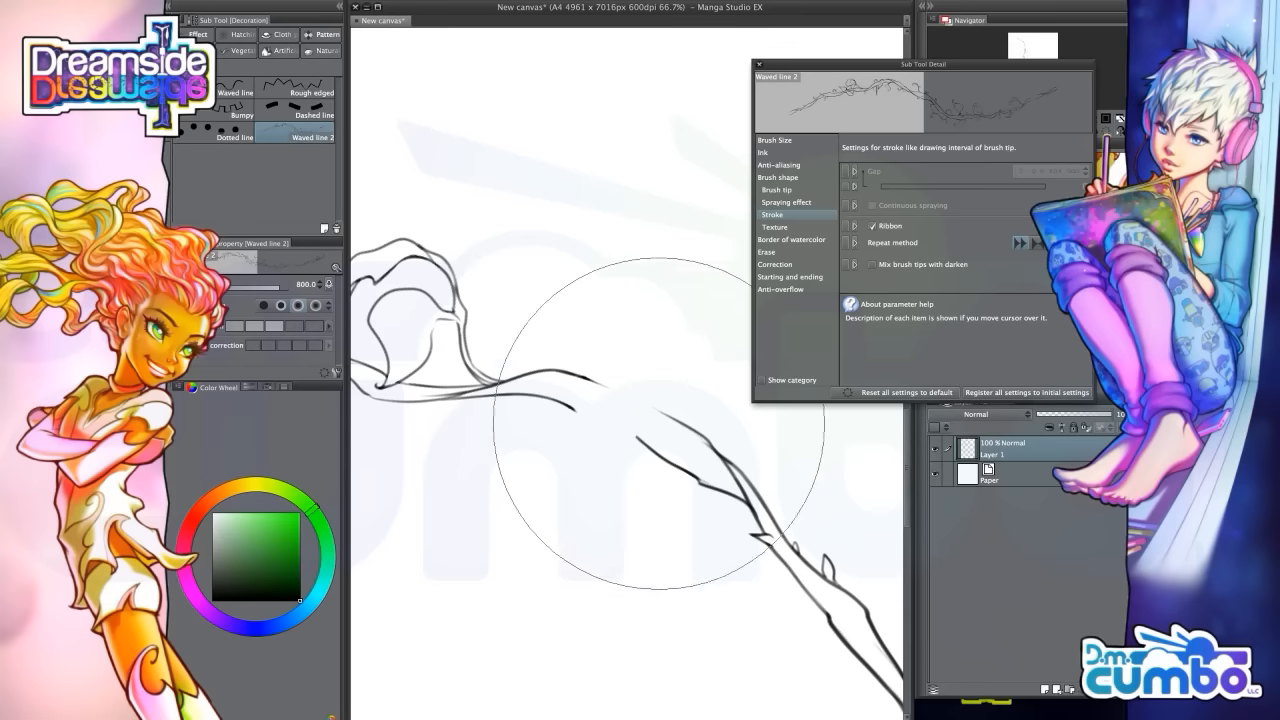
drag(408, 315, 453, 357)
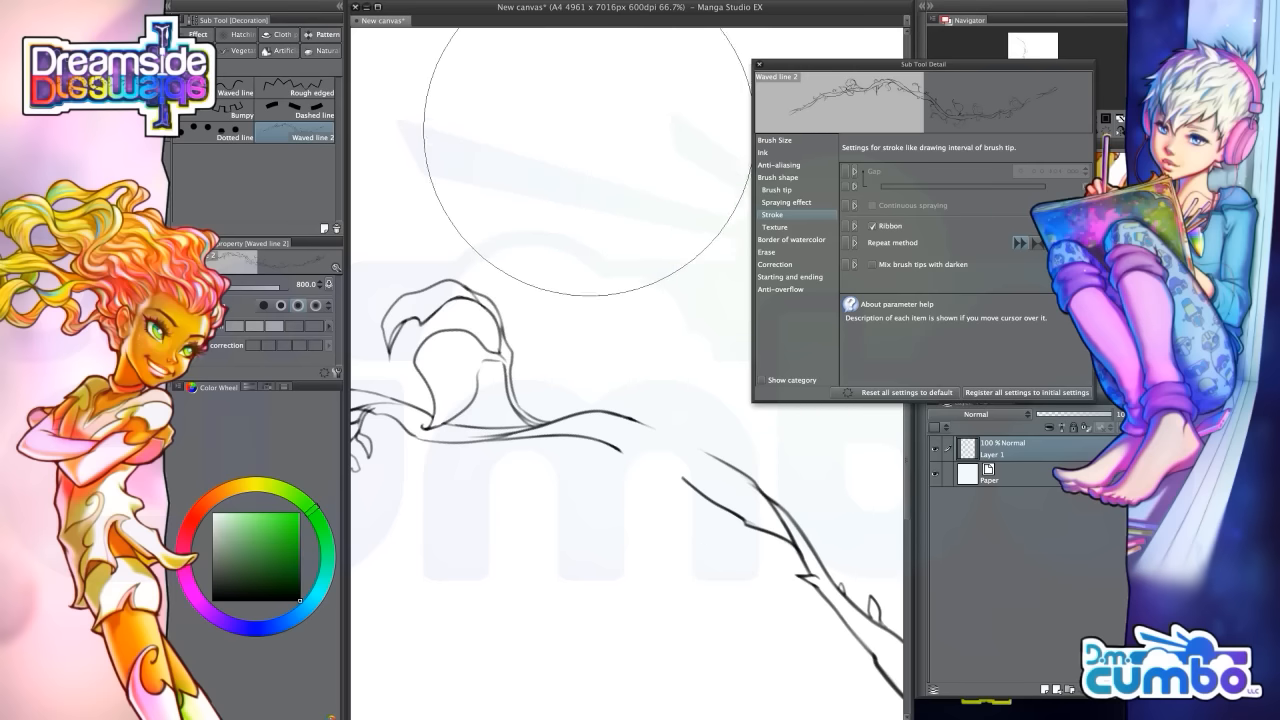
drag(590, 480, 555, 470)
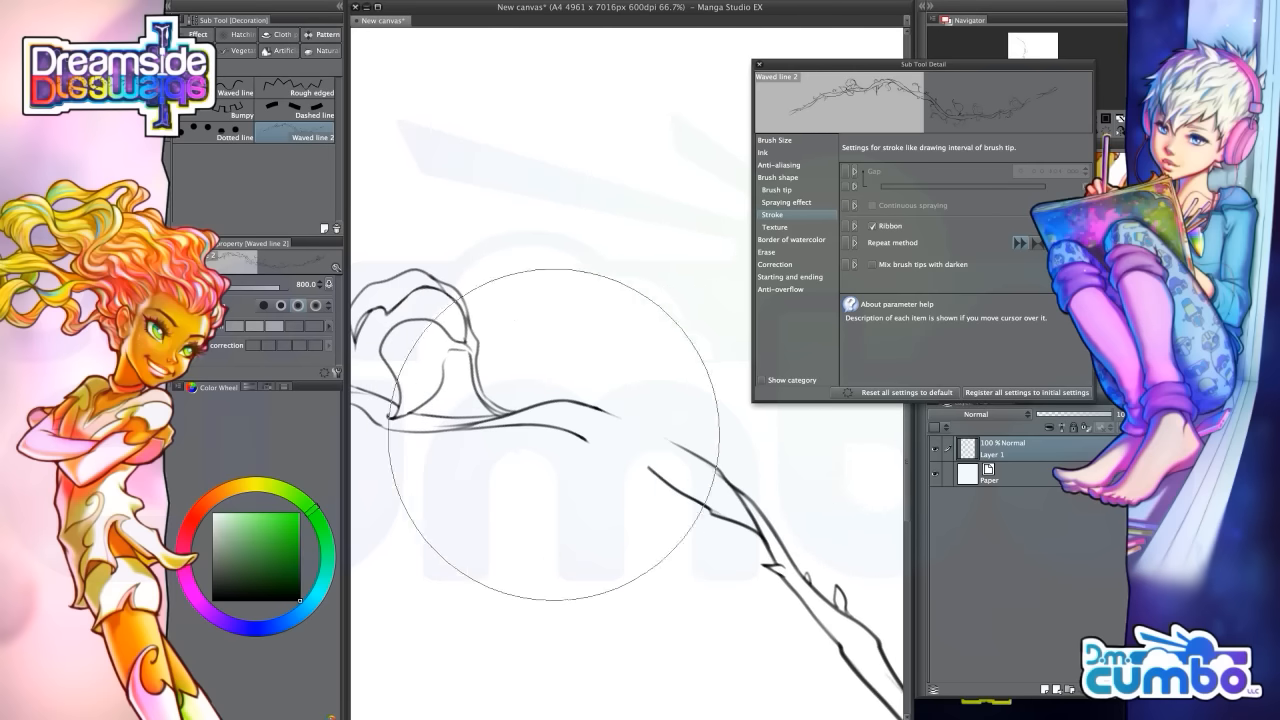
scroll(591, 422, down, 1)
scroll(591, 422, down, 2)
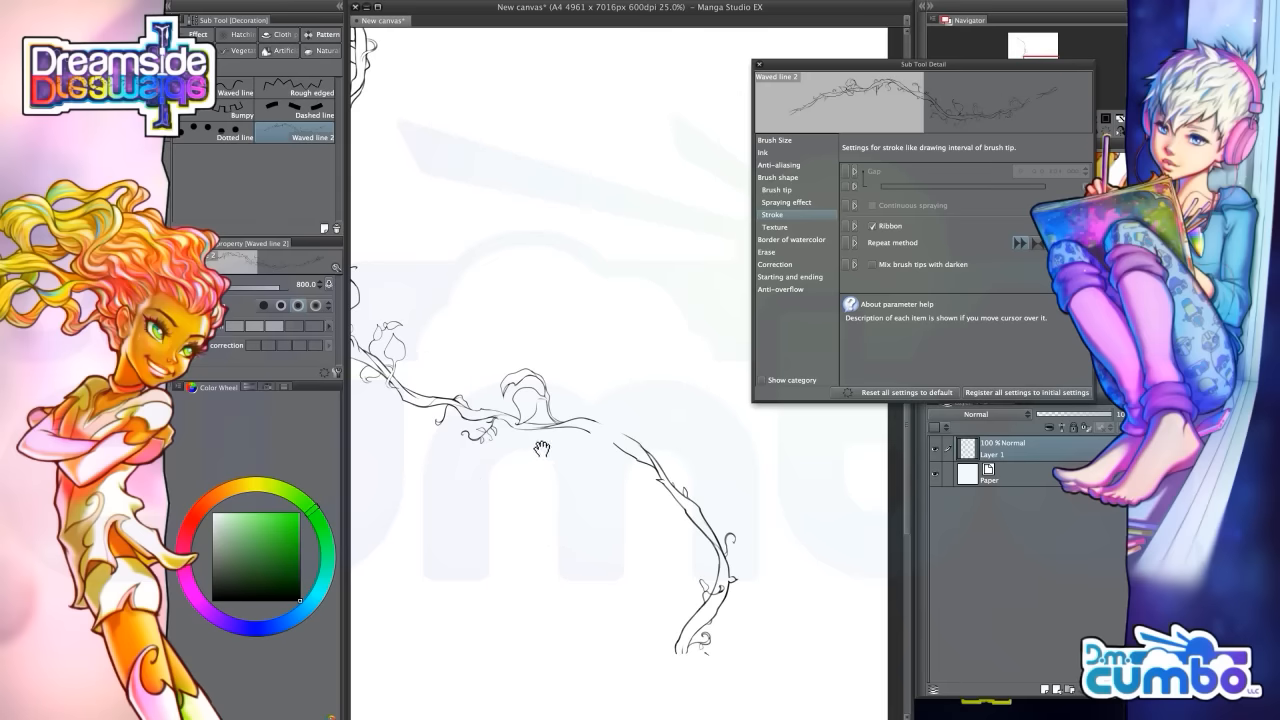
drag(543, 443, 578, 522)
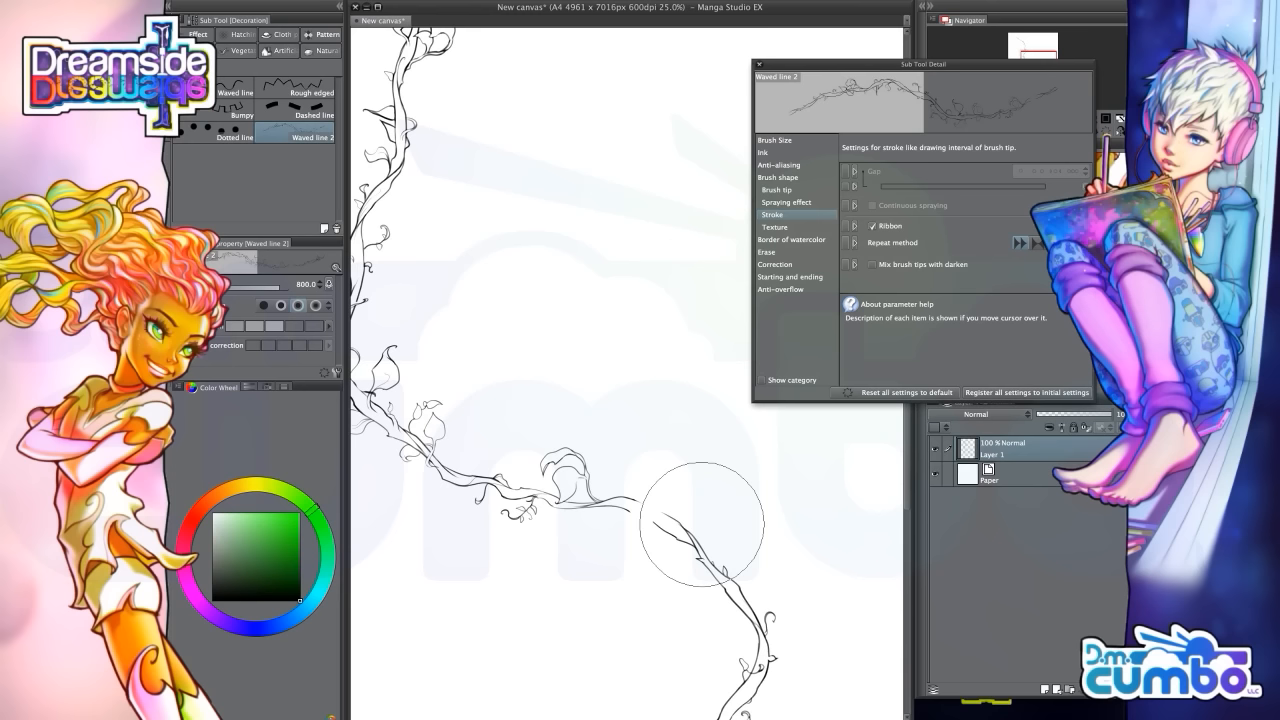
mouse_move(530, 494)
mouse_down()
mouse_move(557, 497)
mouse_move(578, 461)
mouse_up()
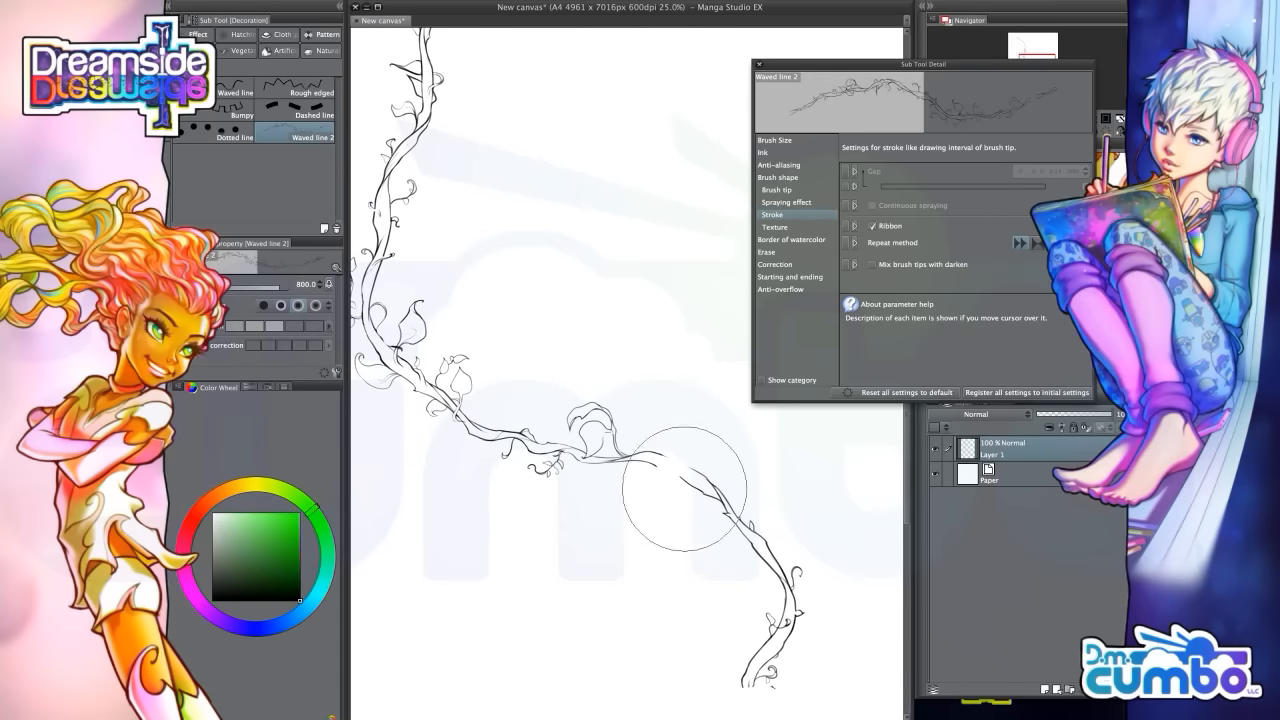
Select the Lighter pencil and reduce its brush size to 30 for work at the break in the vine
scroll(665, 471, up, 2)
click(157, 148)
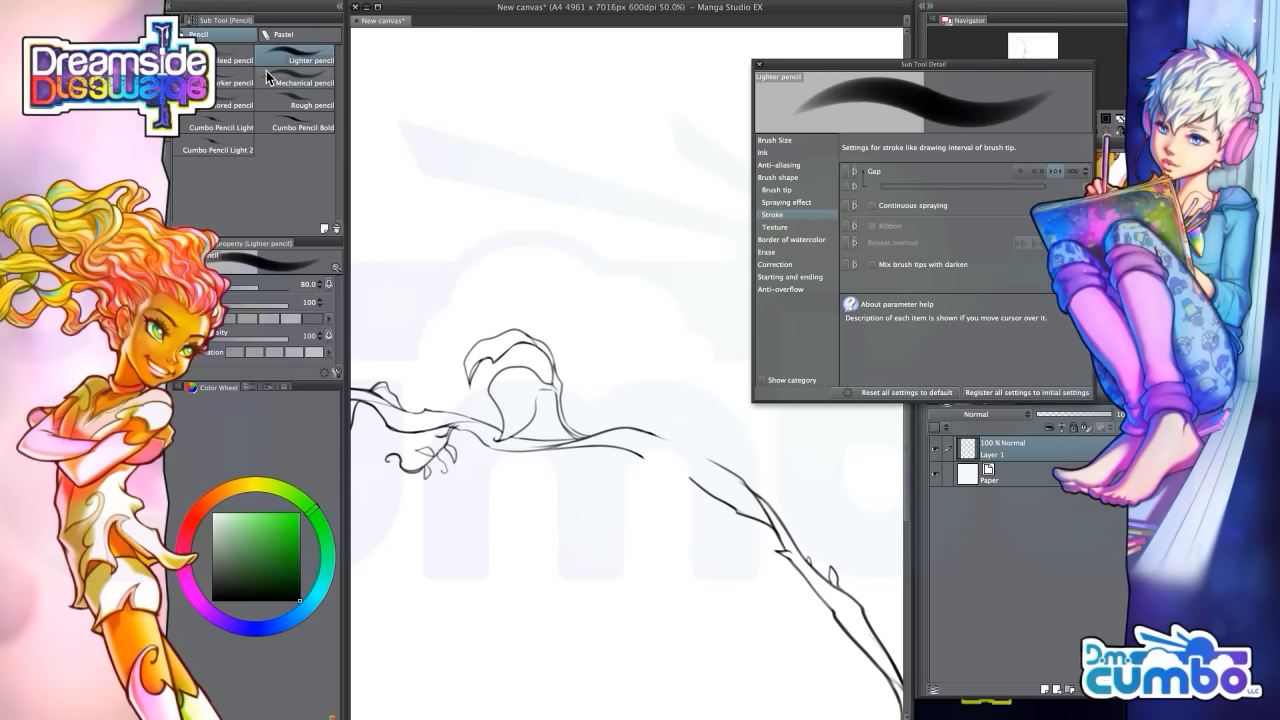
scroll(651, 456, up, 1)
key(bracketleft)
key(bracketleft)
key(bracketleft)
key(bracketleft)
key(bracketleft)
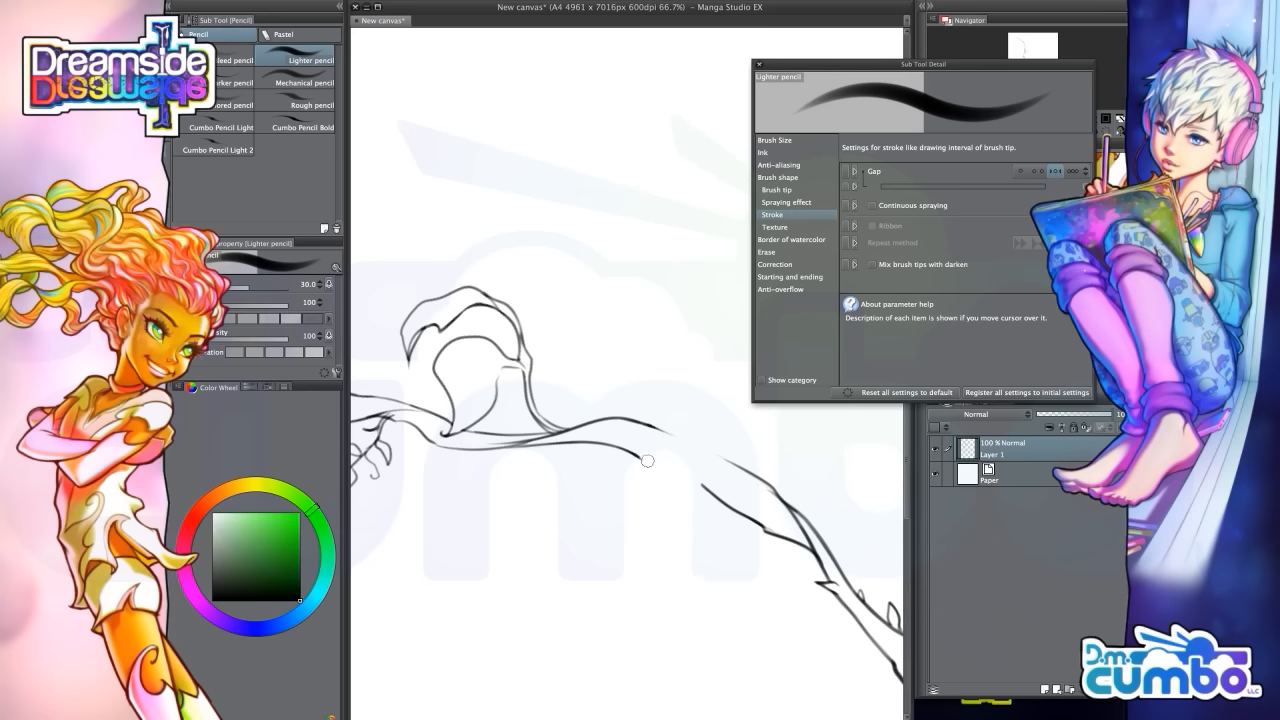
Reduce the Lighter pencil to size 15 and draw the missing stem outlines across the break after the flower
key(bracketleft)
key(bracketleft)
key(bracketleft)
key(bracketleft)
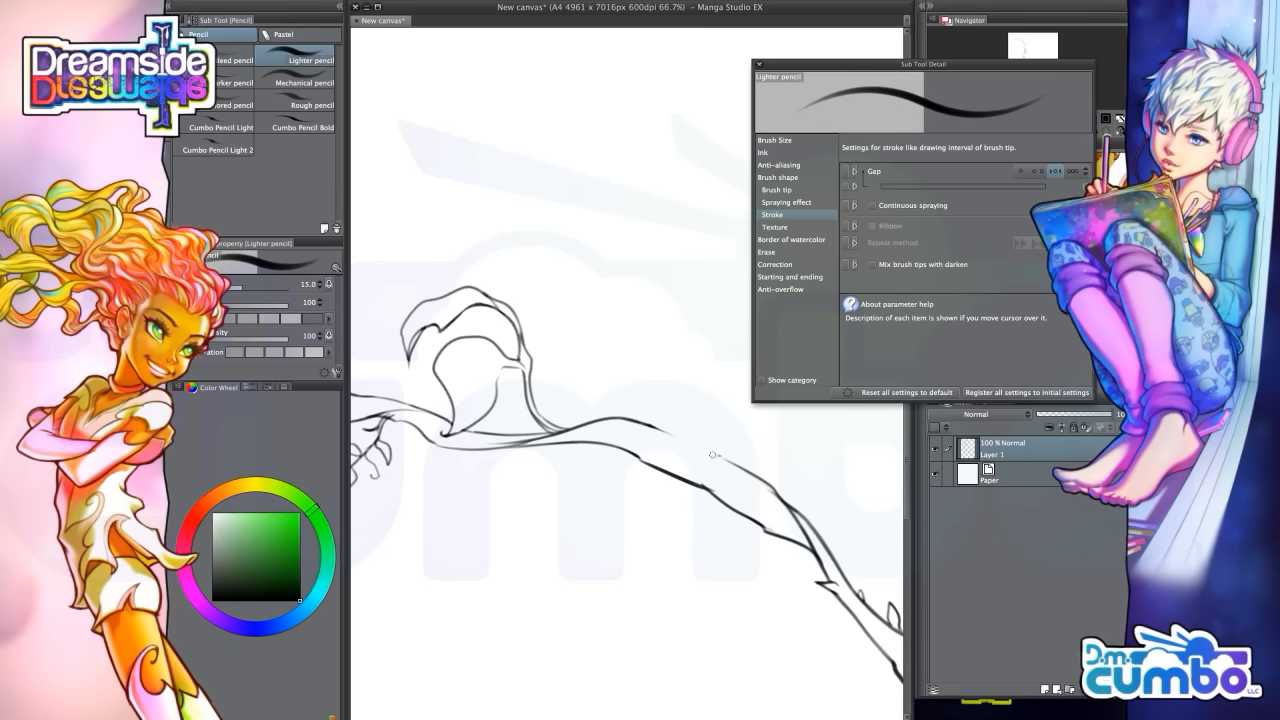
scroll(682, 536, down, 5)
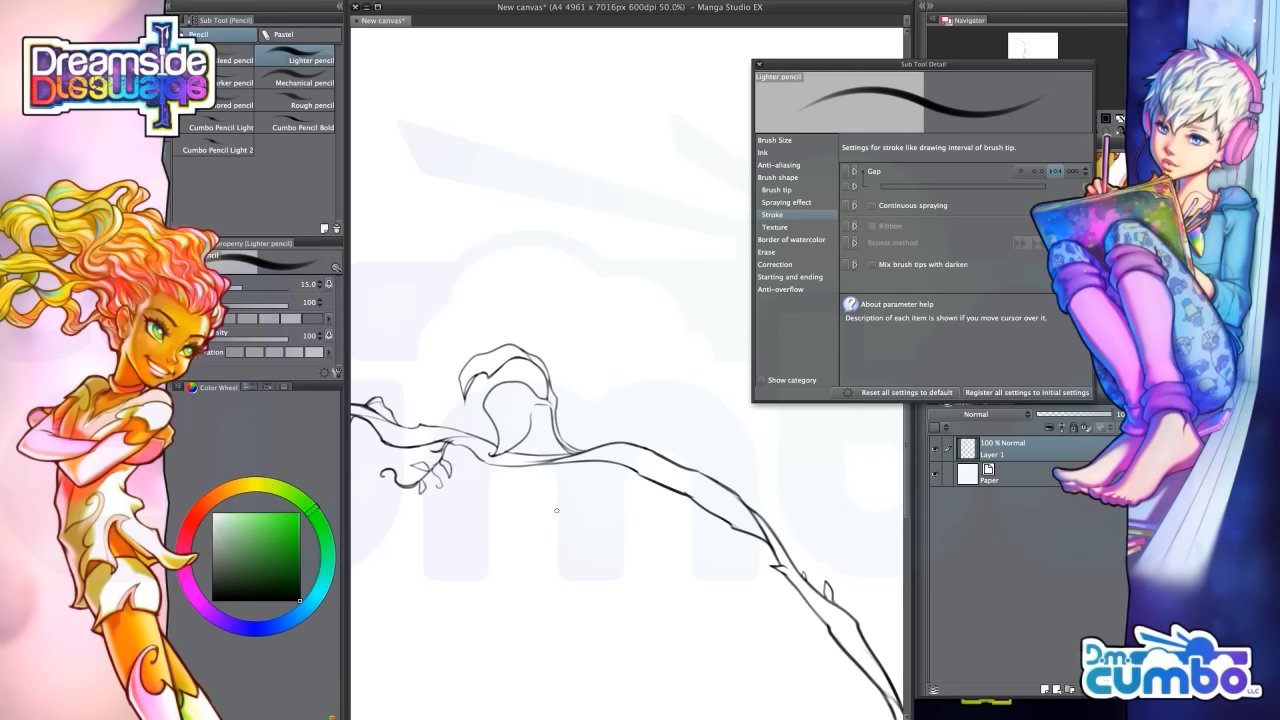
drag(470, 480, 505, 474)
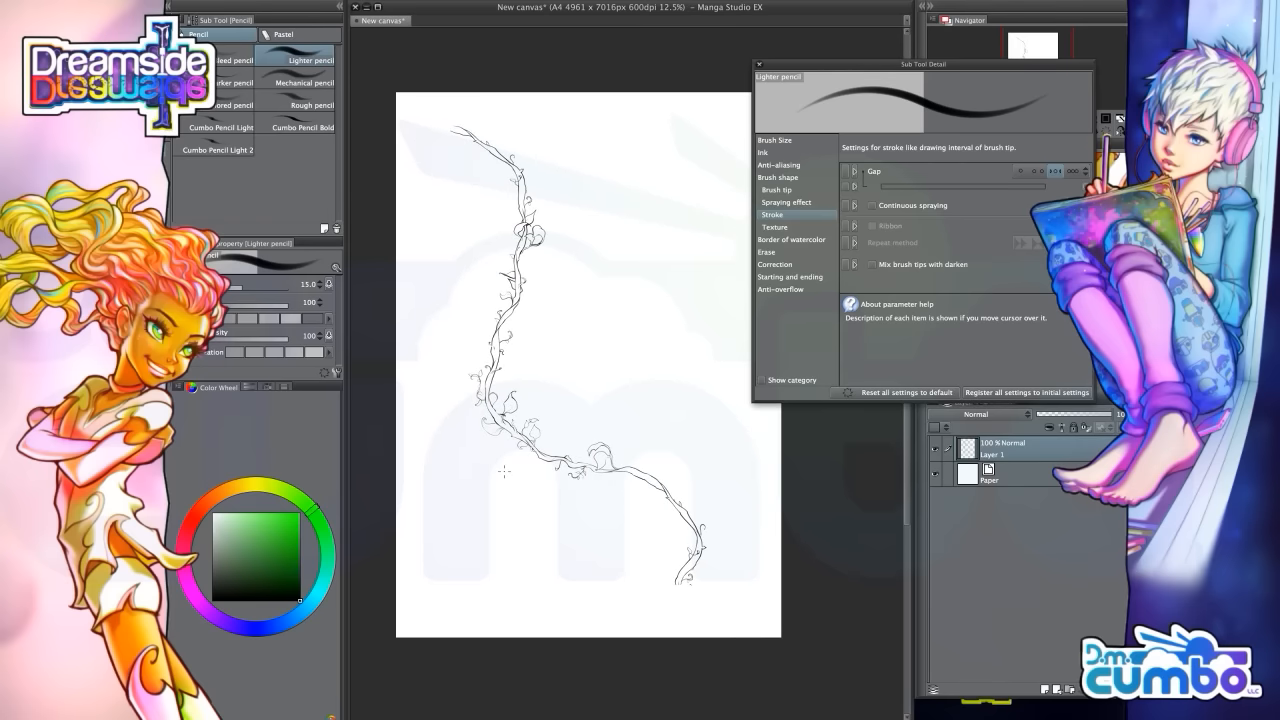
drag(505, 474, 511, 480)
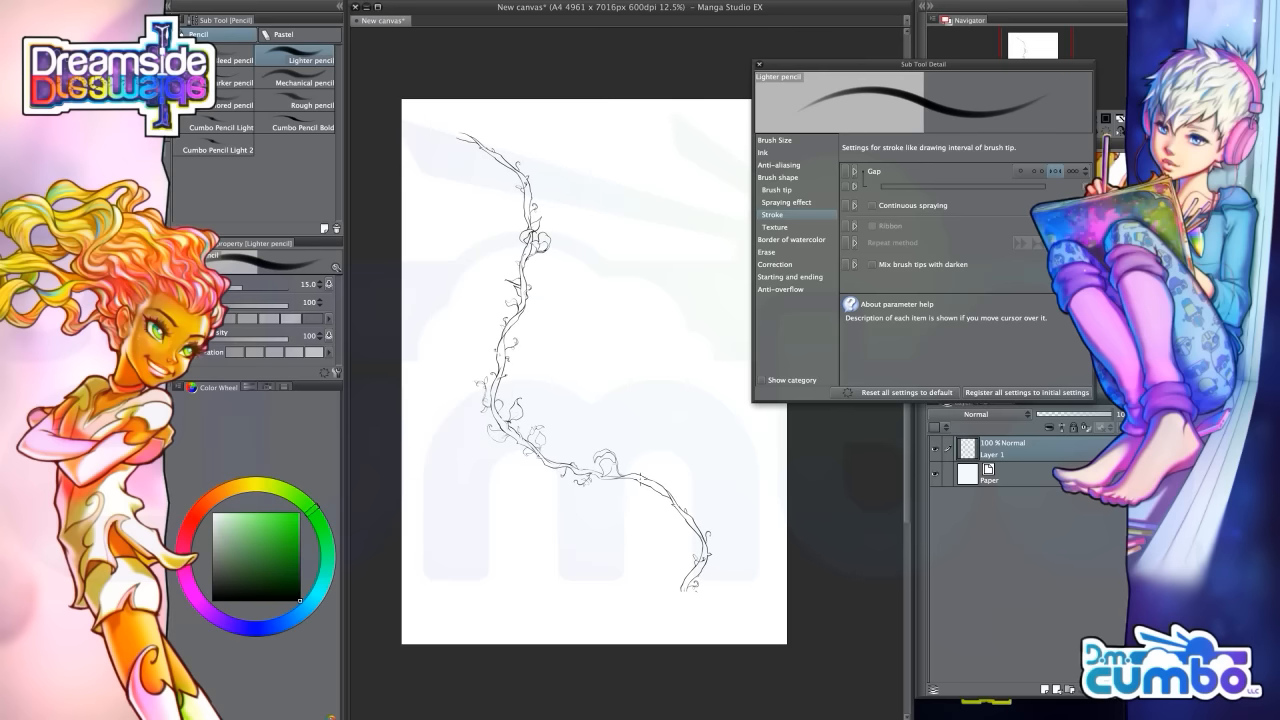
drag(640, 481, 622, 491)
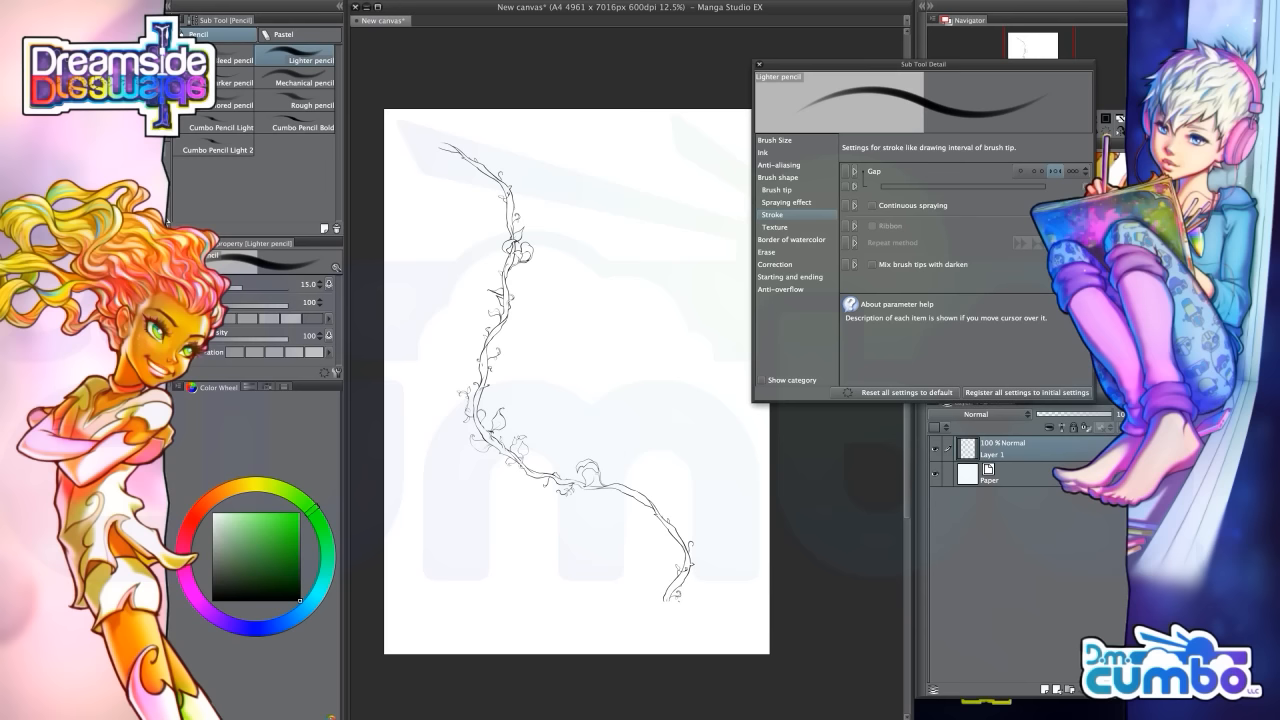
Return to the Waved line 2 brush and paint several winding vines that cross each other over the page
key(b)
drag(510, 212, 462, 204)
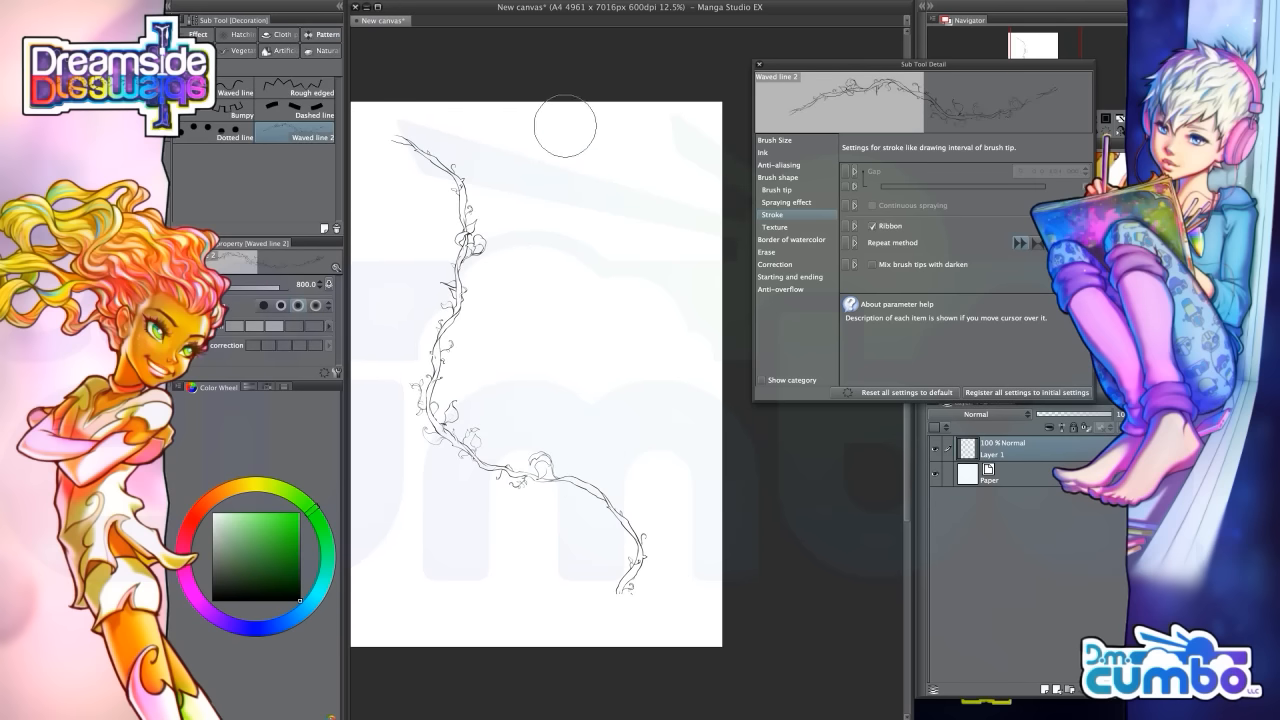
mouse_move(567, 117)
mouse_down()
mouse_move(573, 235)
mouse_move(593, 323)
mouse_move(635, 397)
mouse_move(528, 505)
mouse_move(459, 539)
mouse_move(405, 590)
mouse_up()
mouse_move(520, 613)
mouse_down()
mouse_move(576, 548)
mouse_move(520, 390)
mouse_move(669, 446)
mouse_move(746, 330)
mouse_move(614, 261)
mouse_move(439, 352)
mouse_move(432, 268)
mouse_up()
drag(451, 406, 507, 420)
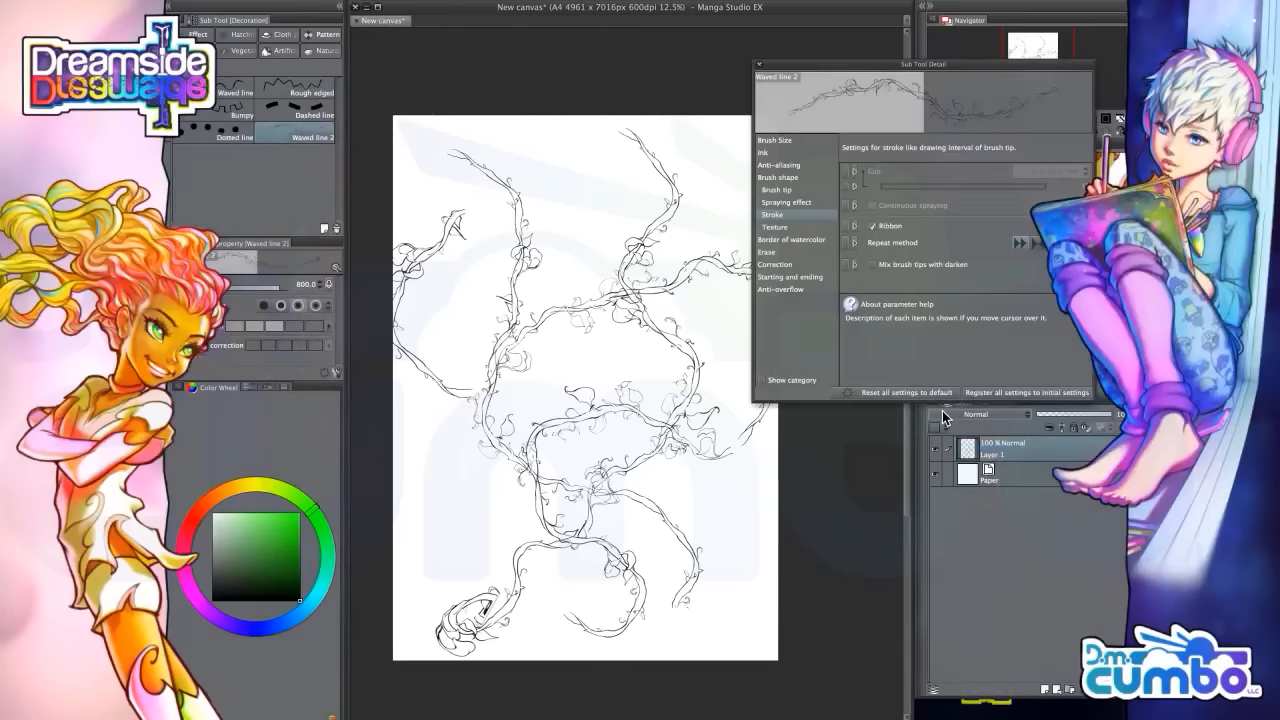
scroll(560, 320, up, 3)
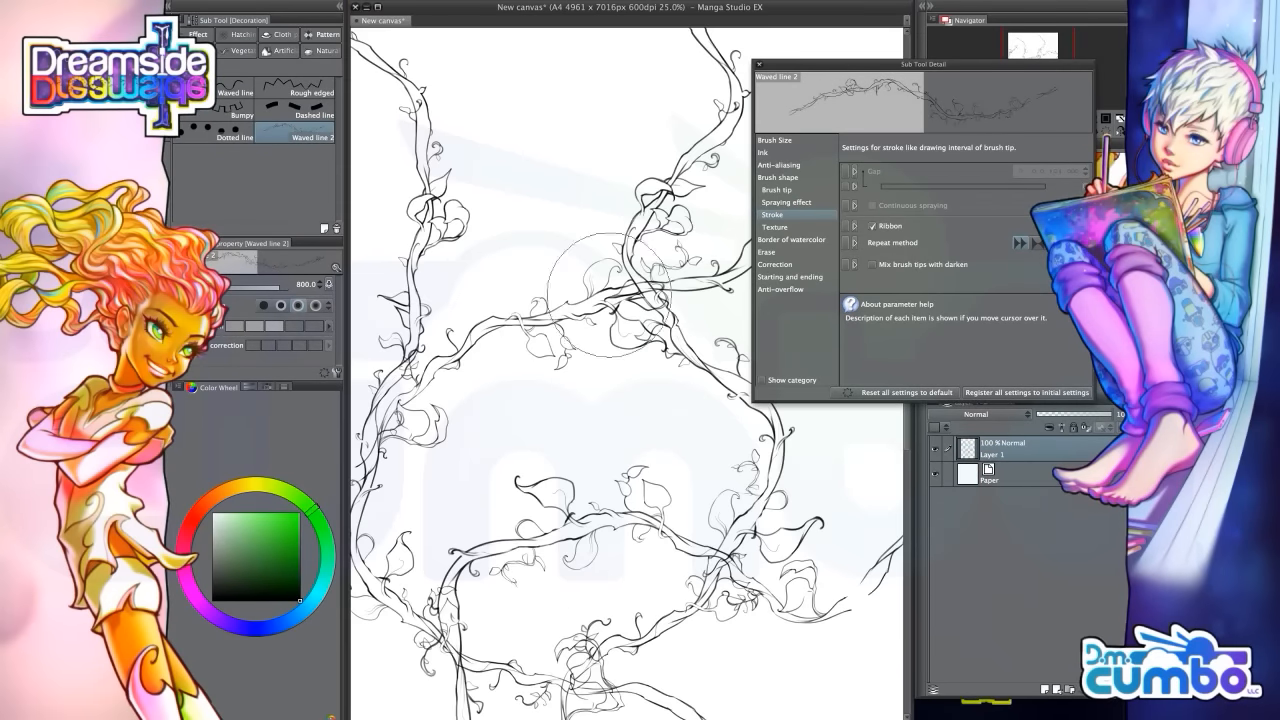
drag(504, 348, 506, 368)
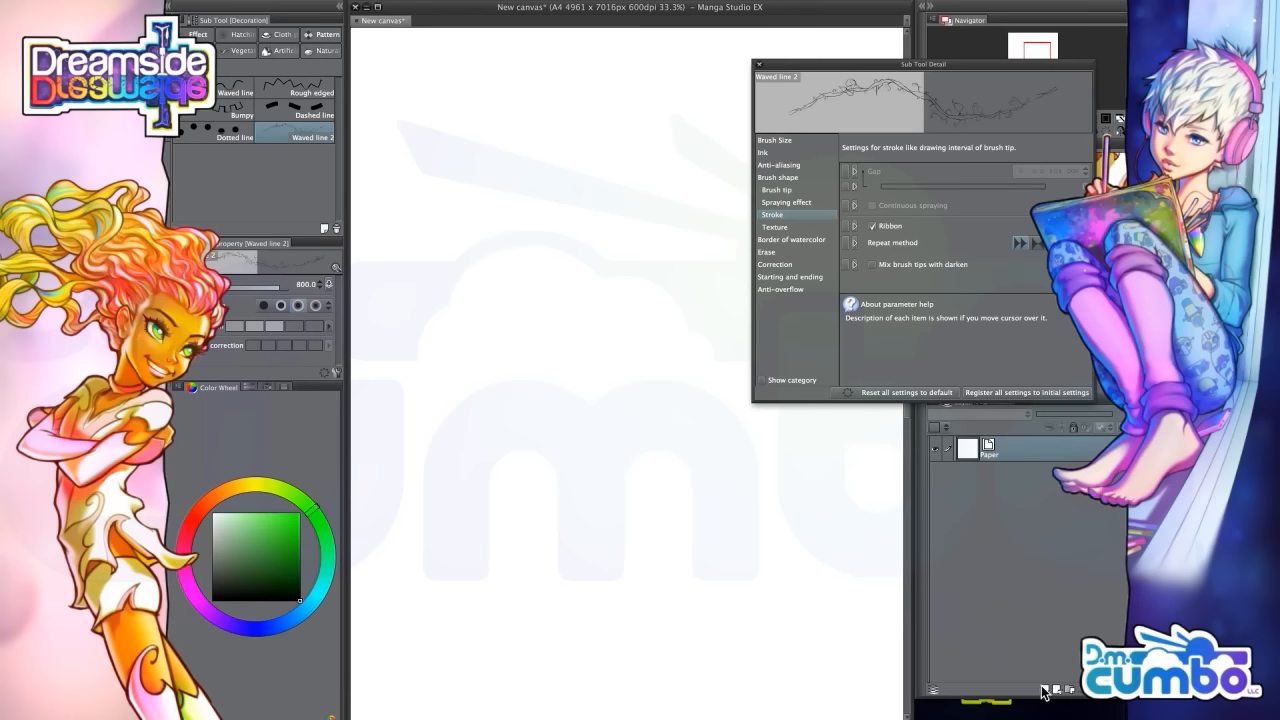
Add a new layer, undo a first trial vine and paint a tightly curling vine down the page
click(1044, 690)
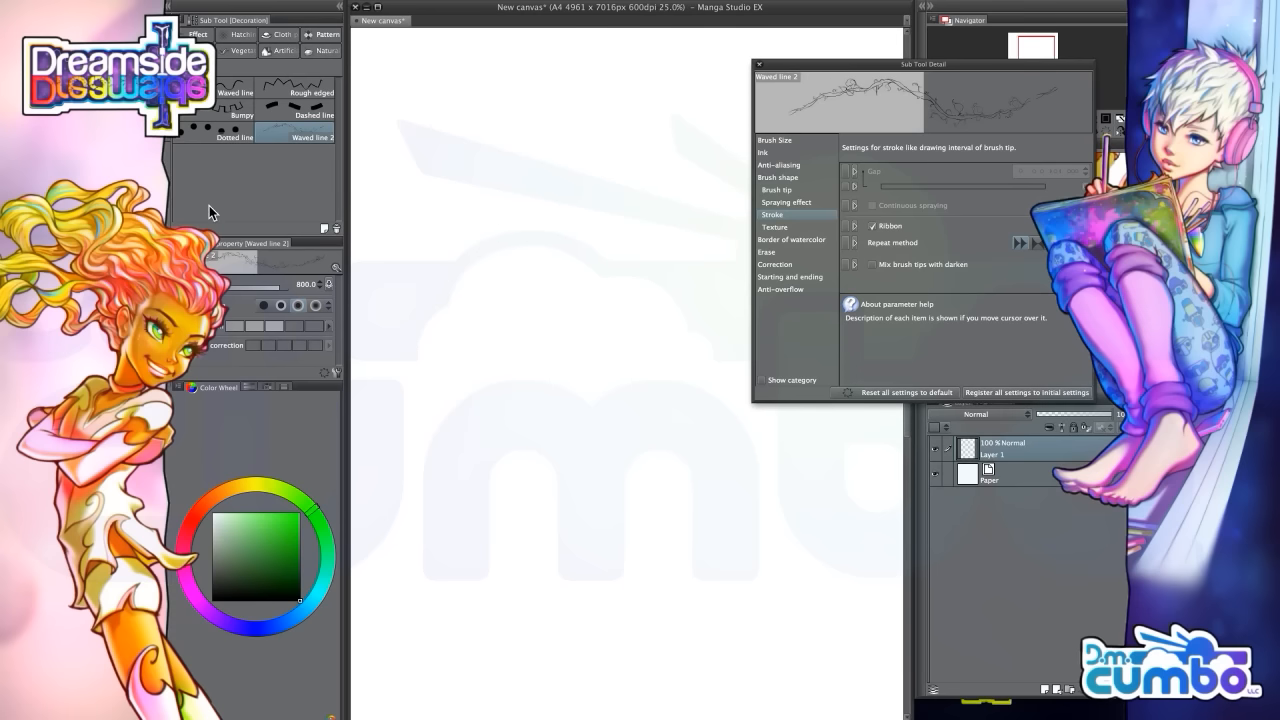
drag(531, 86, 628, 626)
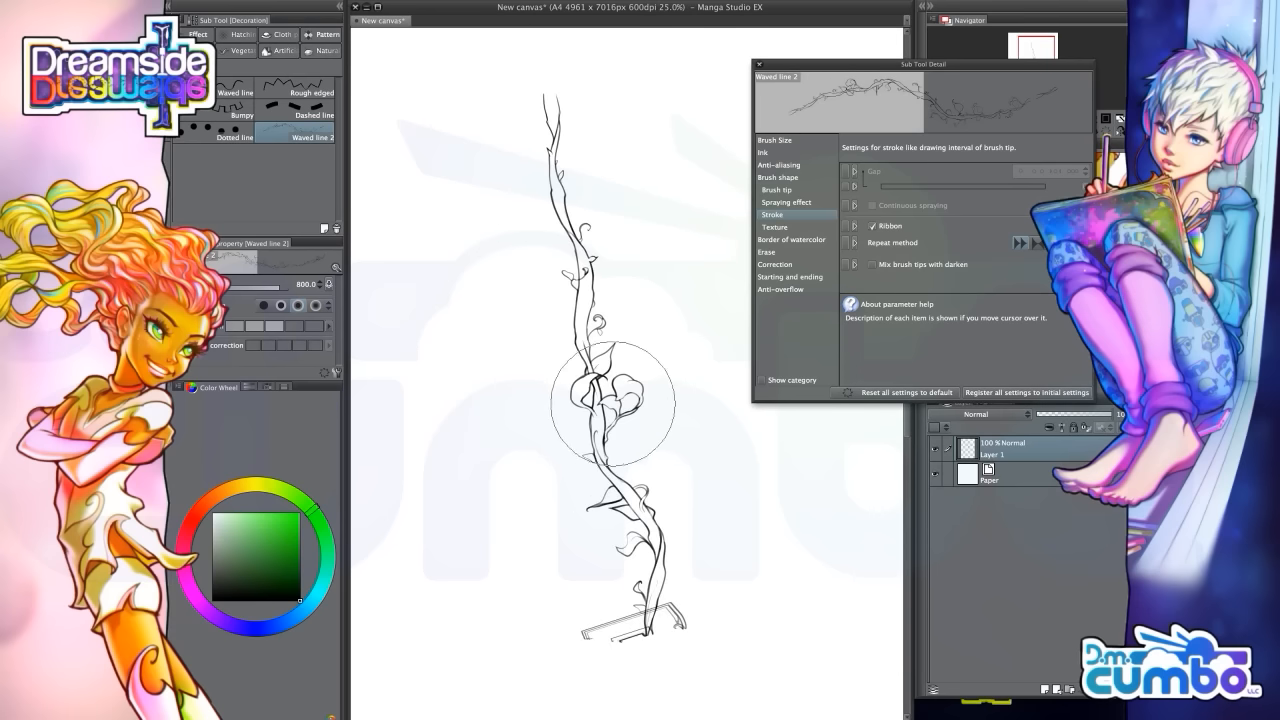
drag(505, 398, 513, 392)
key(ctrl+z)
mouse_move(588, 150)
mouse_down()
mouse_move(534, 241)
mouse_move(510, 398)
mouse_move(625, 426)
mouse_move(660, 531)
mouse_move(746, 560)
mouse_move(782, 610)
mouse_move(624, 645)
mouse_move(549, 549)
mouse_move(472, 530)
mouse_move(444, 600)
mouse_move(443, 671)
mouse_up()
Examine up close how the repeated vine tips distort and connect at the tight bends of the stroke
scroll(594, 487, up, 2)
mouse_move(650, 525)
mouse_down()
mouse_move(488, 466)
mouse_move(462, 436)
mouse_up()
scroll(637, 499, up, 3)
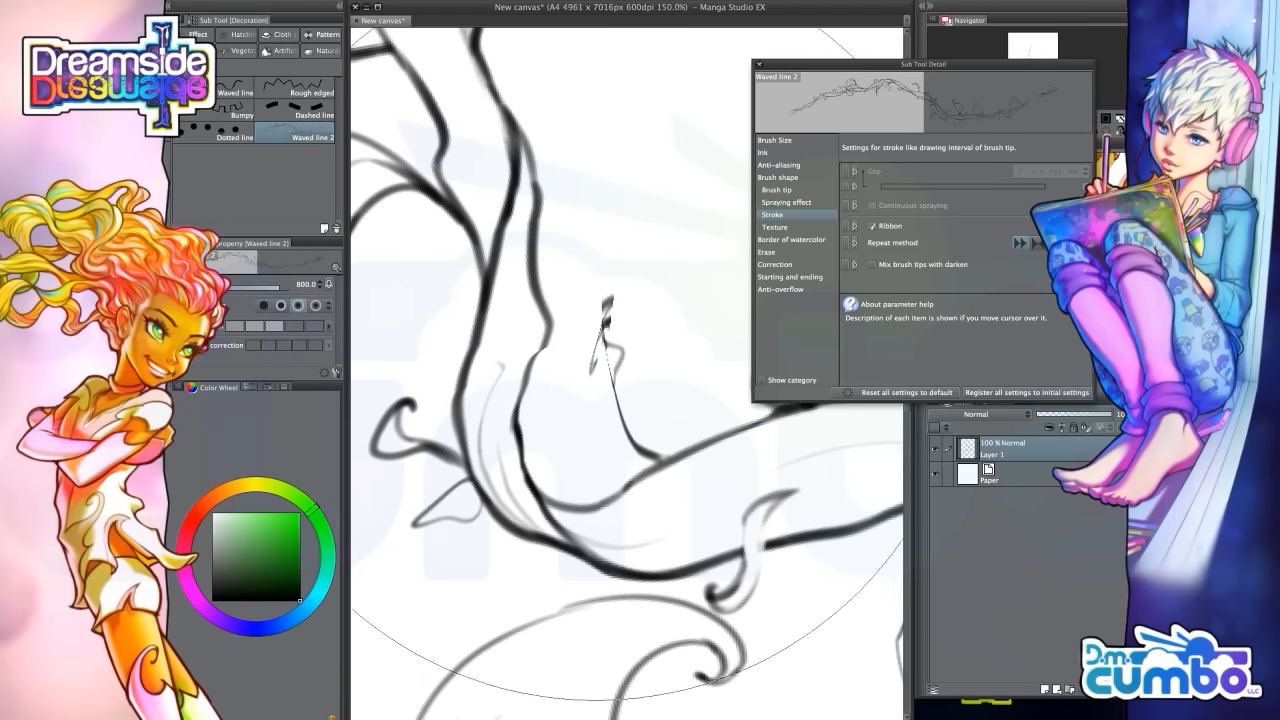
scroll(609, 462, down, 3)
drag(609, 462, 497, 396)
scroll(565, 466, up, 1)
scroll(583, 526, up, 1)
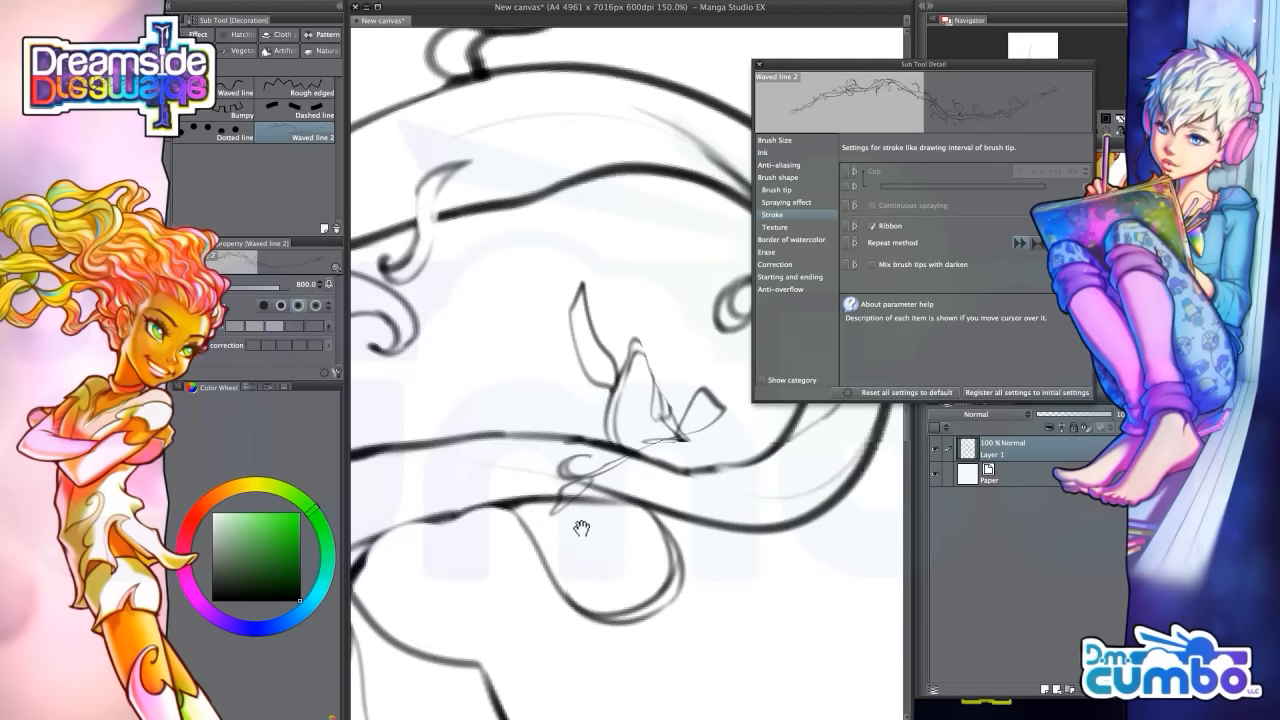
drag(583, 526, 586, 550)
scroll(748, 510, down, 1)
drag(748, 510, 534, 551)
scroll(698, 539, up, 2)
scroll(488, 545, down, 2)
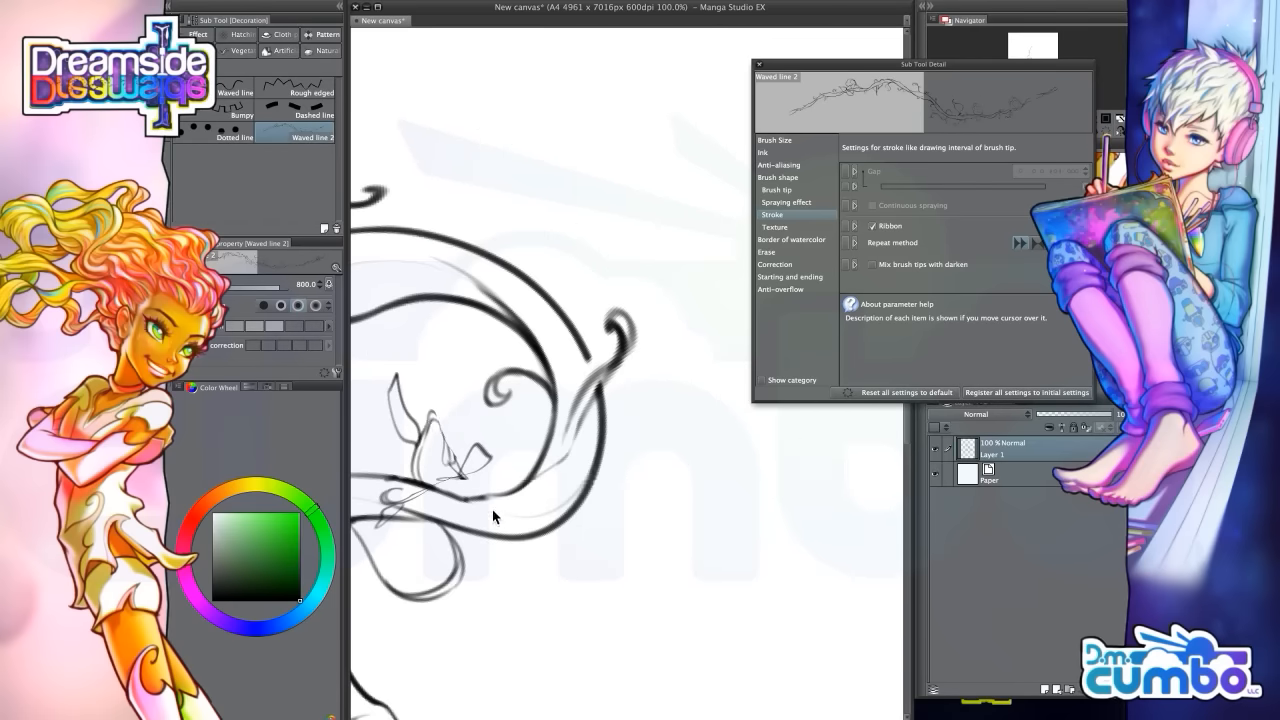
drag(435, 418, 688, 541)
drag(475, 356, 498, 528)
mouse_move(520, 392)
mouse_down()
mouse_move(497, 495)
mouse_move(466, 429)
mouse_up()
scroll(496, 494, down, 5)
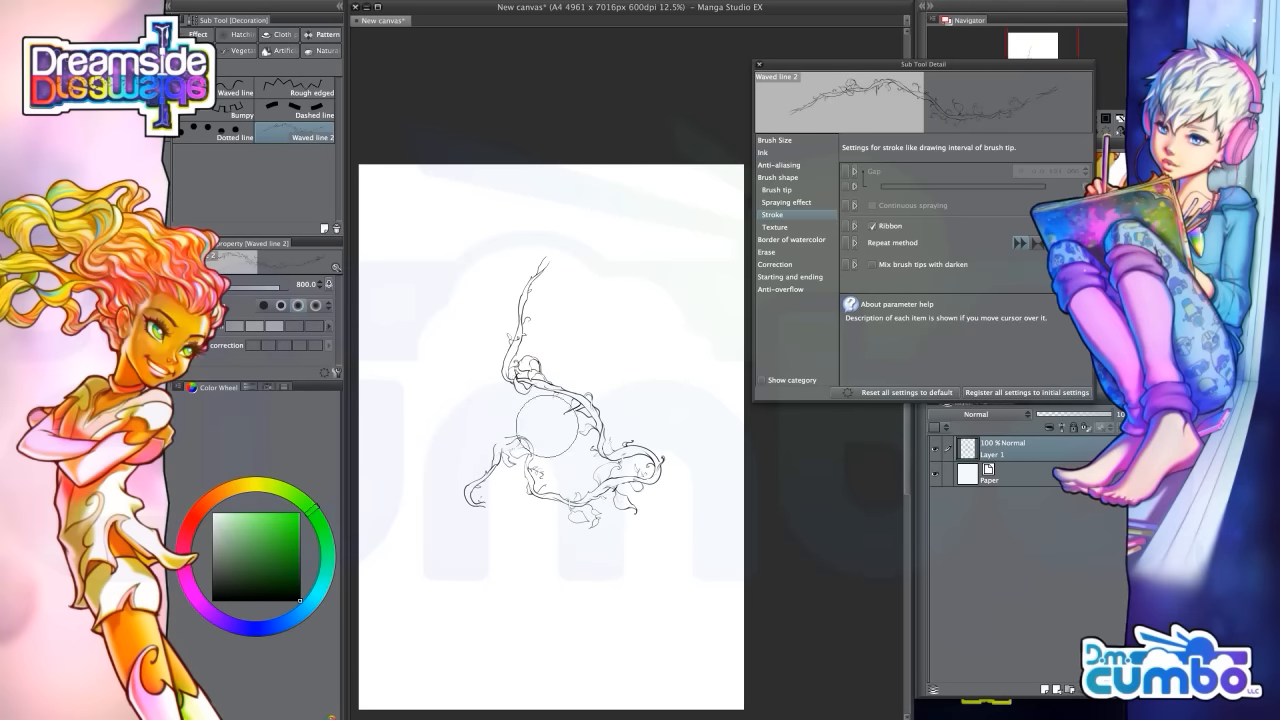
Undo the tightly curling vine and paint a zigzagging one from the page's upper right to its lower middle
key(super+z)
mouse_move(630, 226)
mouse_down()
mouse_move(596, 247)
mouse_move(556, 308)
mouse_move(481, 362)
mouse_move(563, 432)
mouse_move(558, 521)
mouse_move(514, 605)
mouse_move(541, 650)
mouse_up()
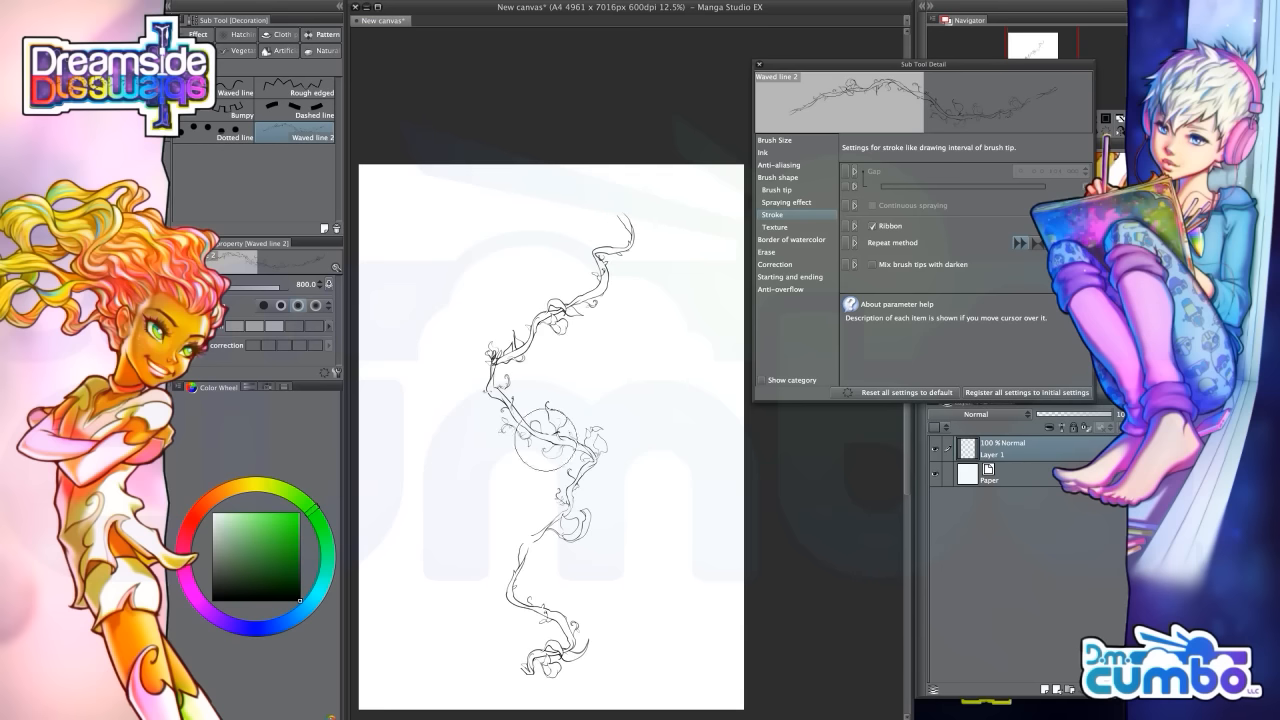
super+click(508, 433)
drag(453, 335, 498, 436)
Compare the zigzagging vine's bends and joints at close range and at full-page view
key(super+plus)
key(super+plus)
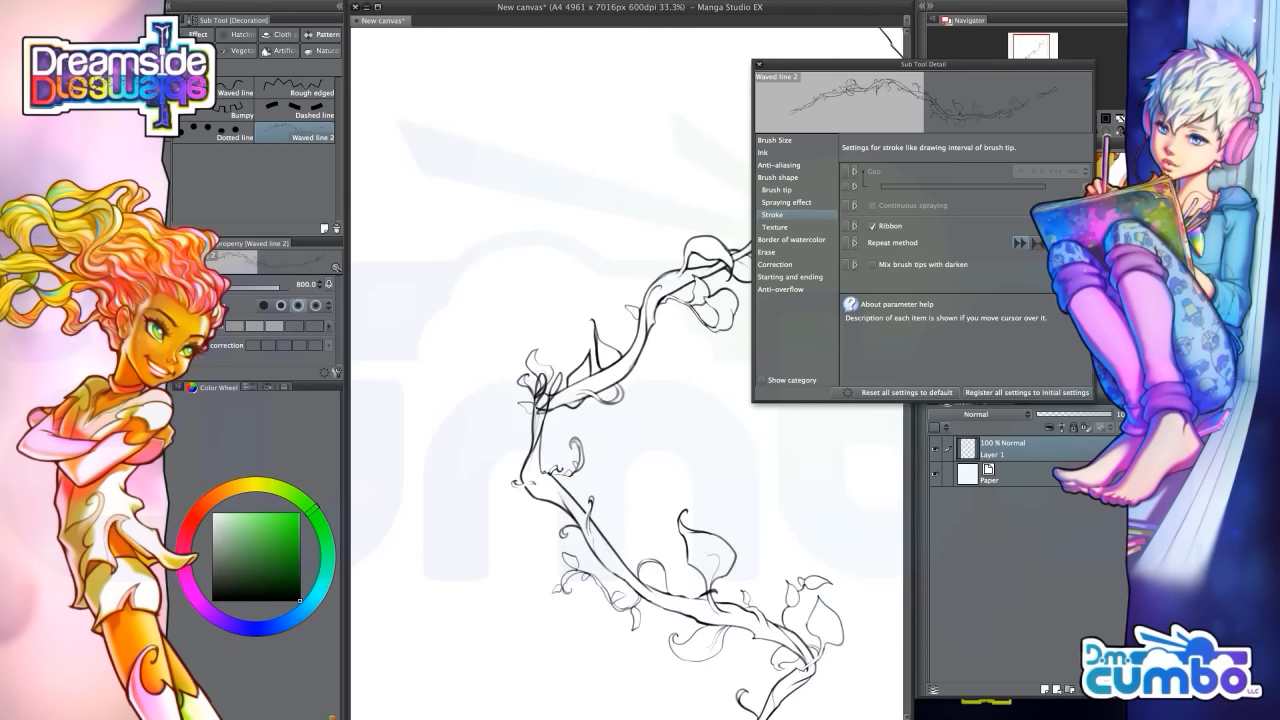
key(super+minus)
key(super+minus)
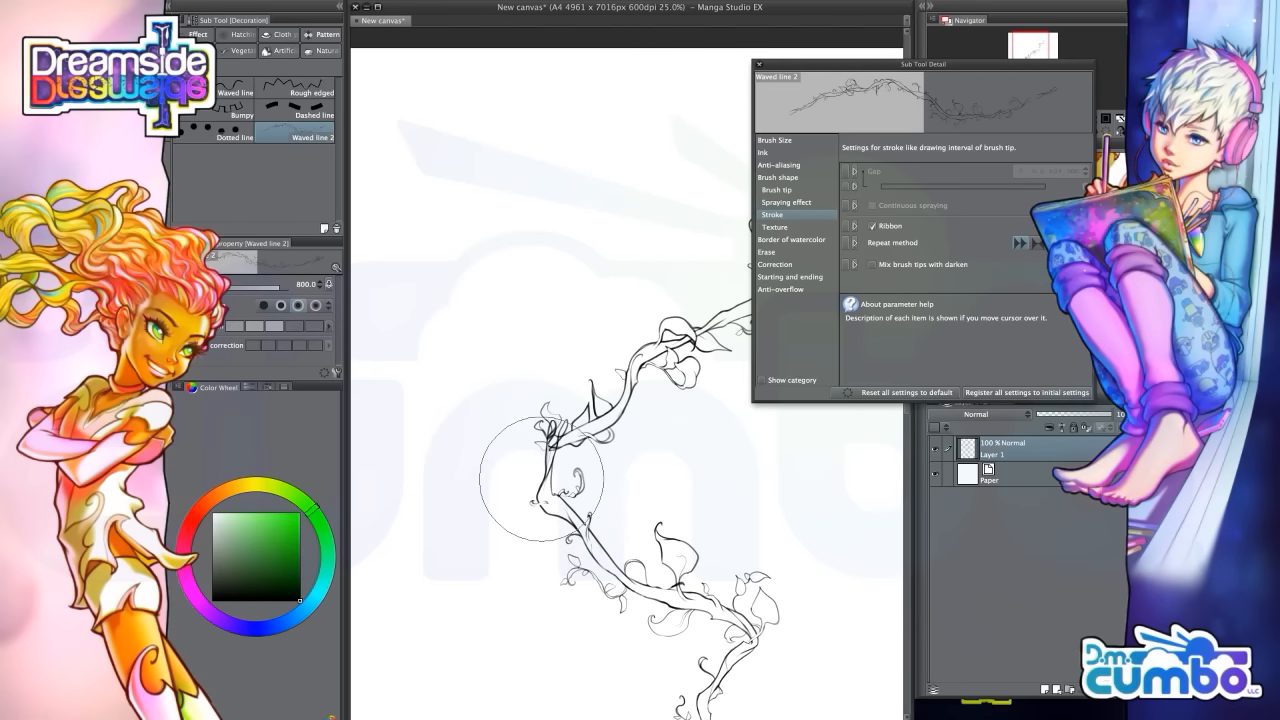
key(super+minus)
key(super+minus)
key(super+minus)
key(super+minus)
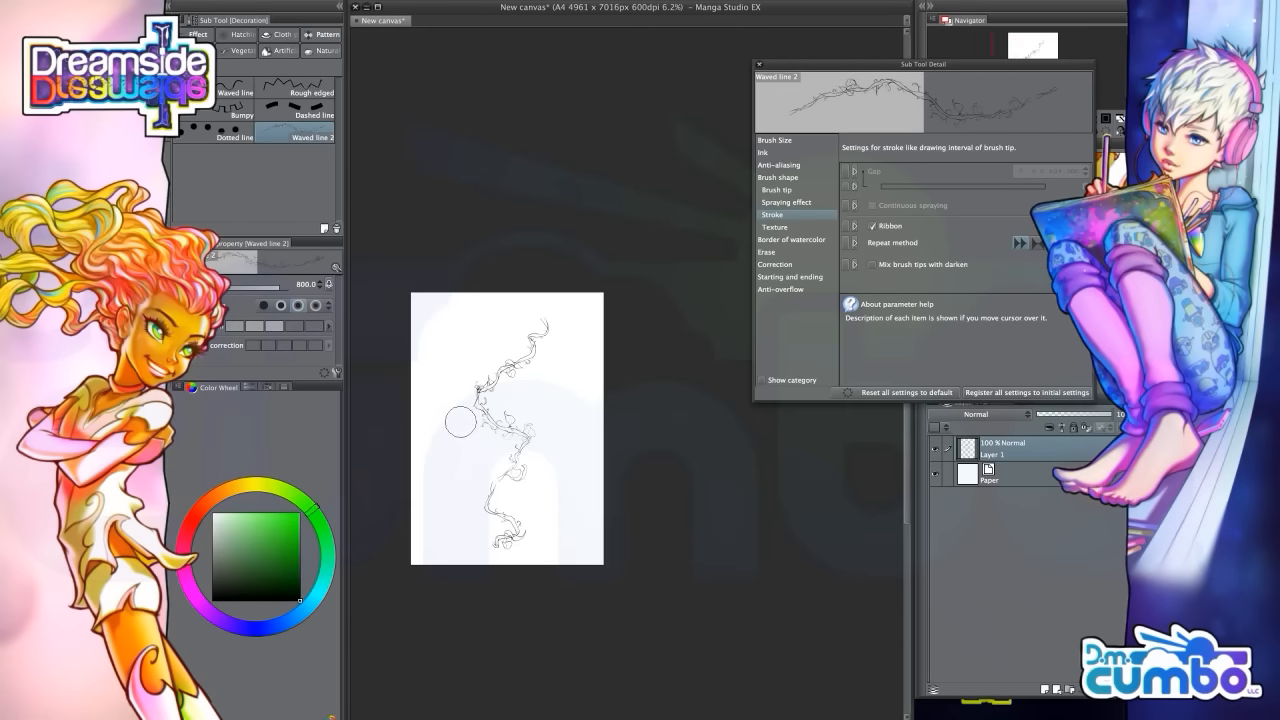
drag(461, 391, 481, 373)
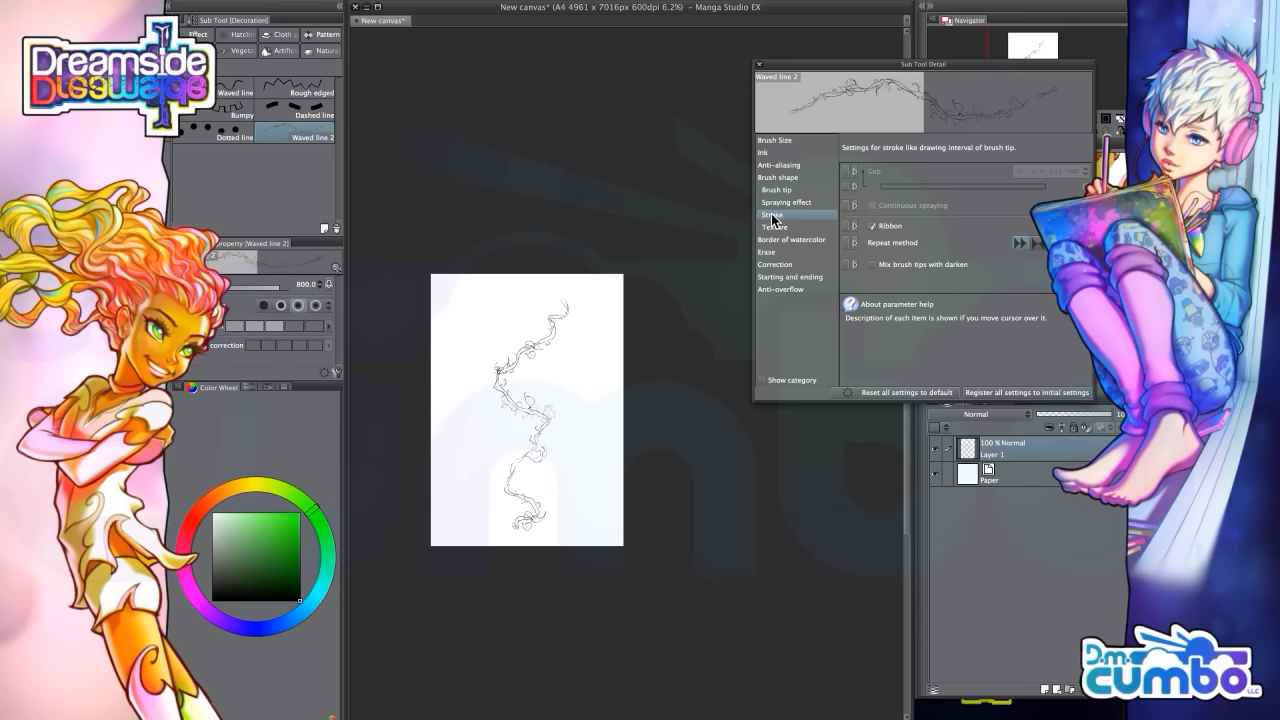
scroll(488, 440, up, 2)
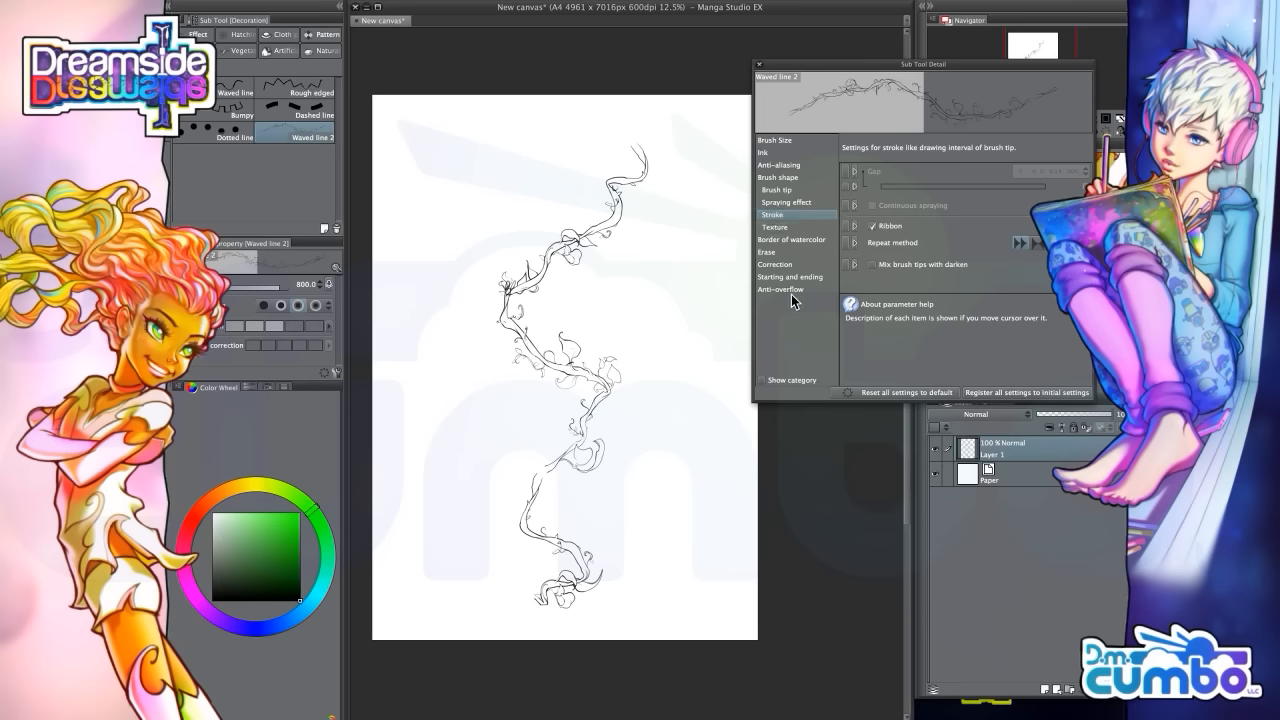
Show the Brush tip settings and paint a straighter second vine to the left of the zigzagging one
click(776, 191)
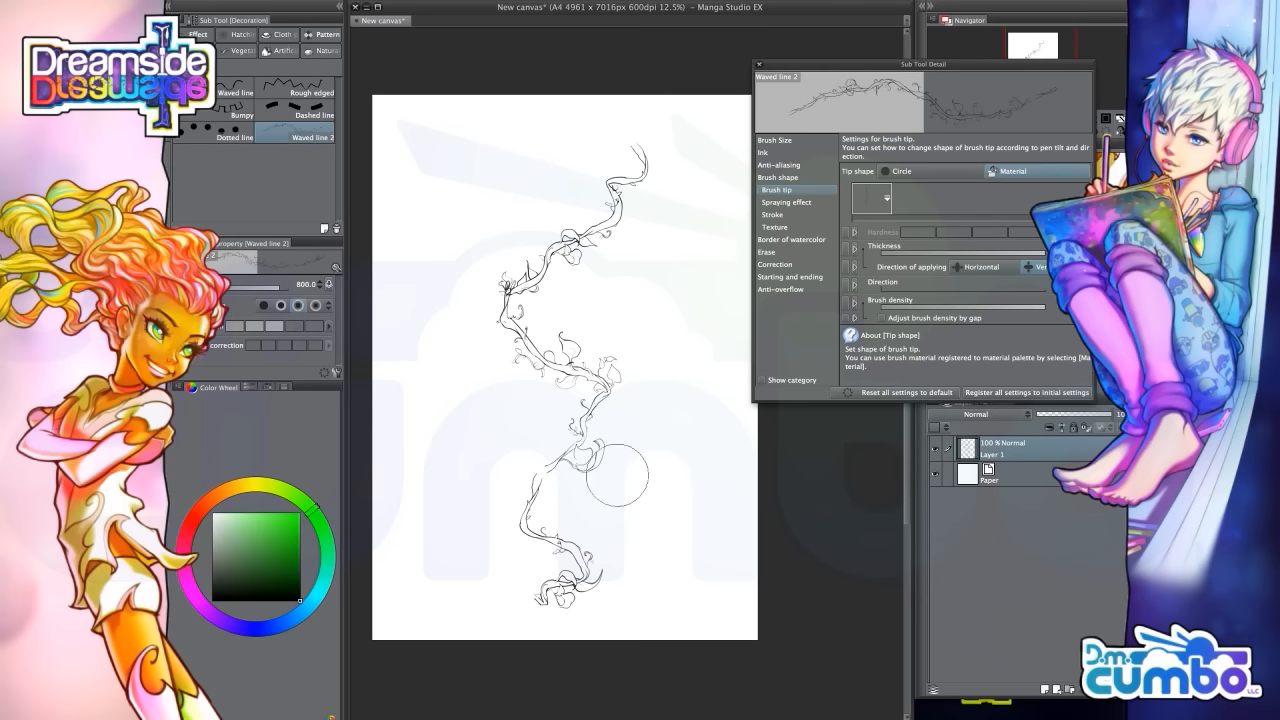
drag(699, 350, 673, 349)
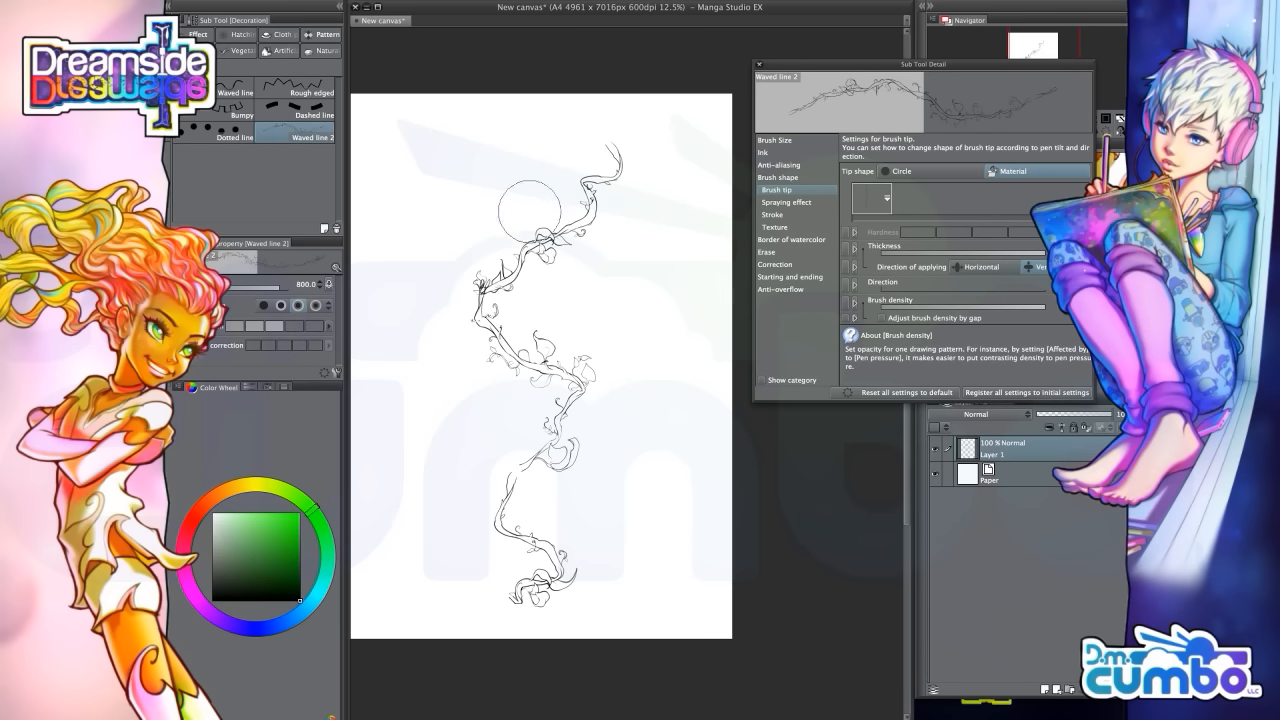
drag(457, 271, 537, 267)
drag(487, 155, 497, 572)
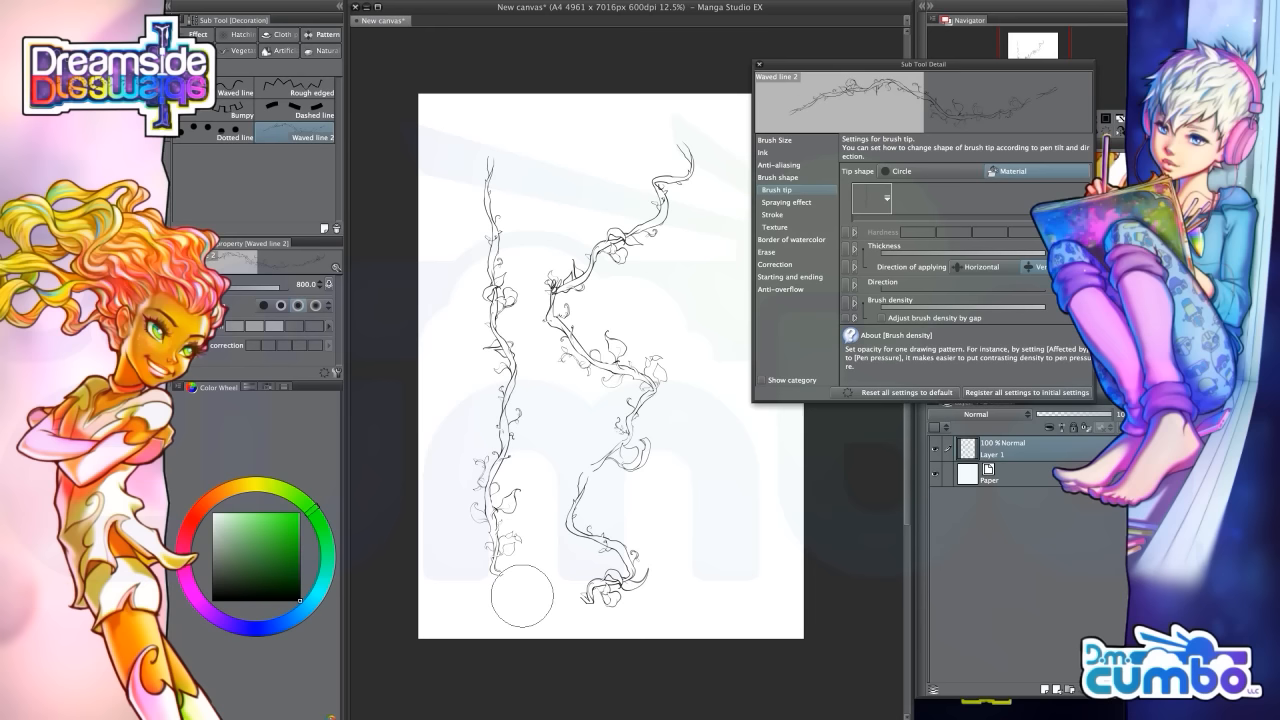
Replace the layer of test vines with a fresh one and paint a nearly straight vine down the page
click(1130, 689)
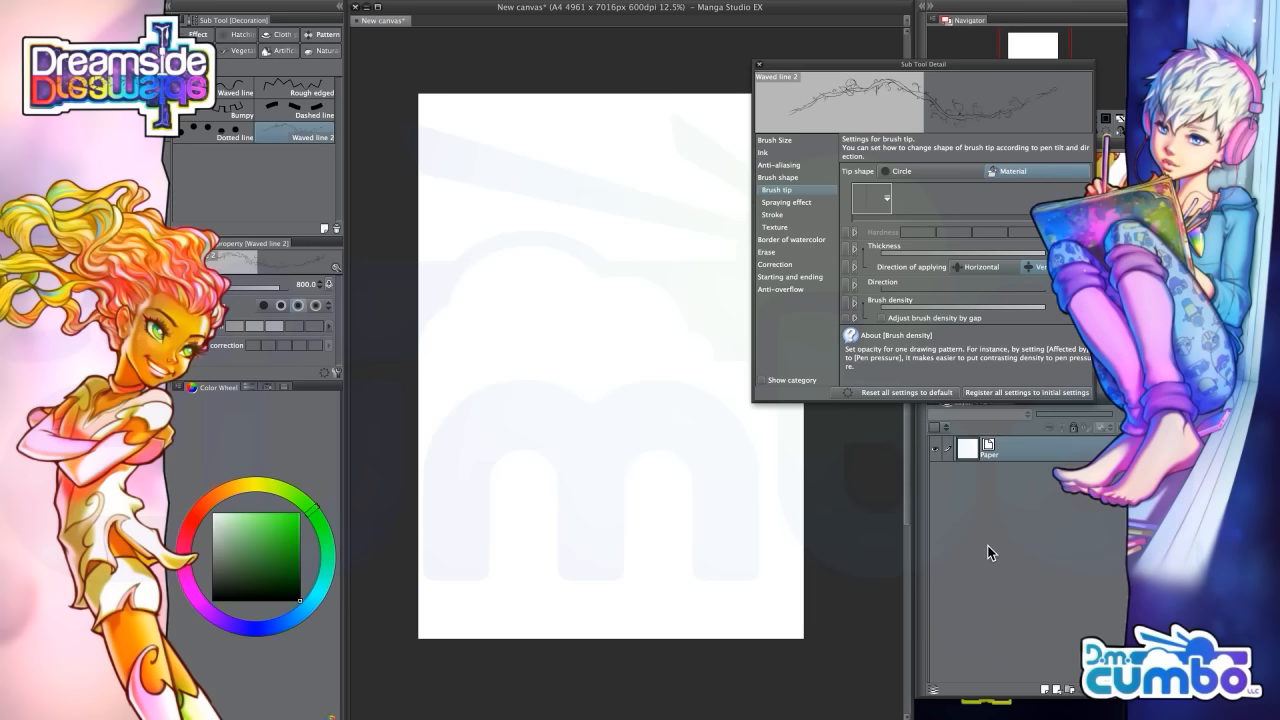
click(1045, 691)
drag(543, 333, 512, 324)
drag(583, 144, 590, 570)
mouse_move(550, 265)
mouse_down()
mouse_move(554, 246)
mouse_move(552, 304)
mouse_up()
scroll(574, 266, up, 2)
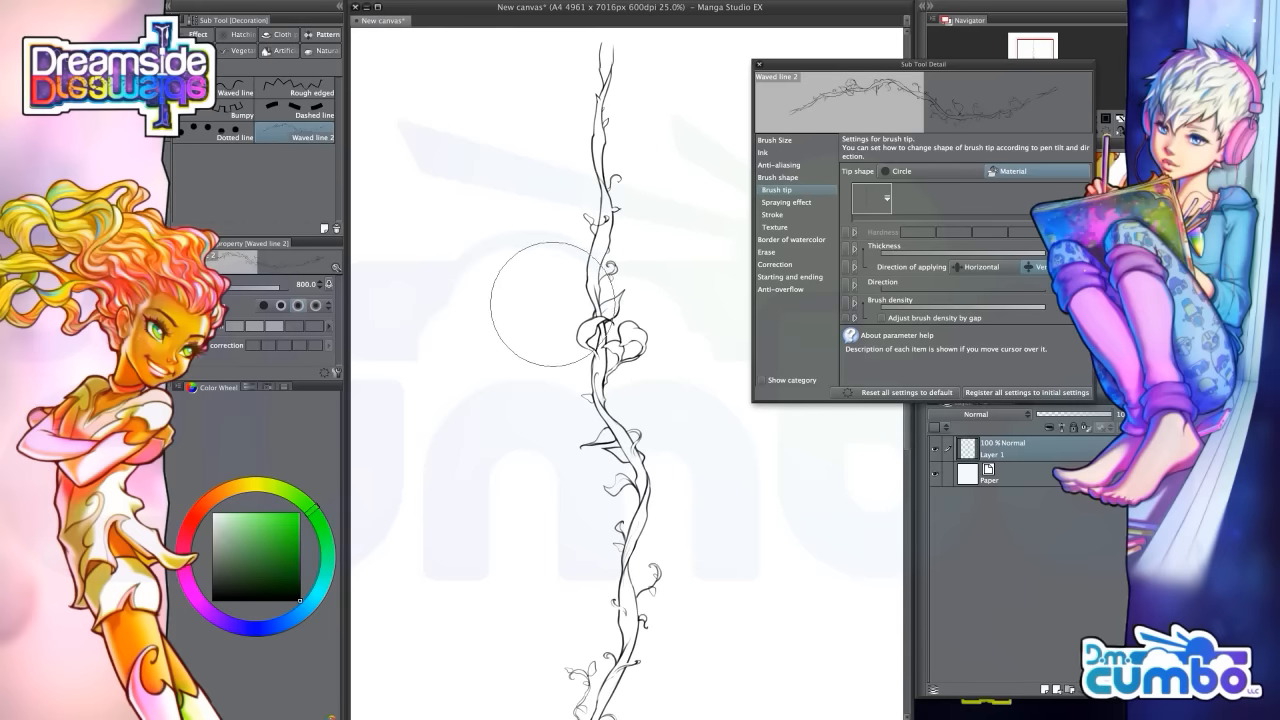
scroll(552, 304, down, 2)
Add a layer between the vine line art and the Paper layer, and choose the Oil paint flat brush with green
click(974, 484)
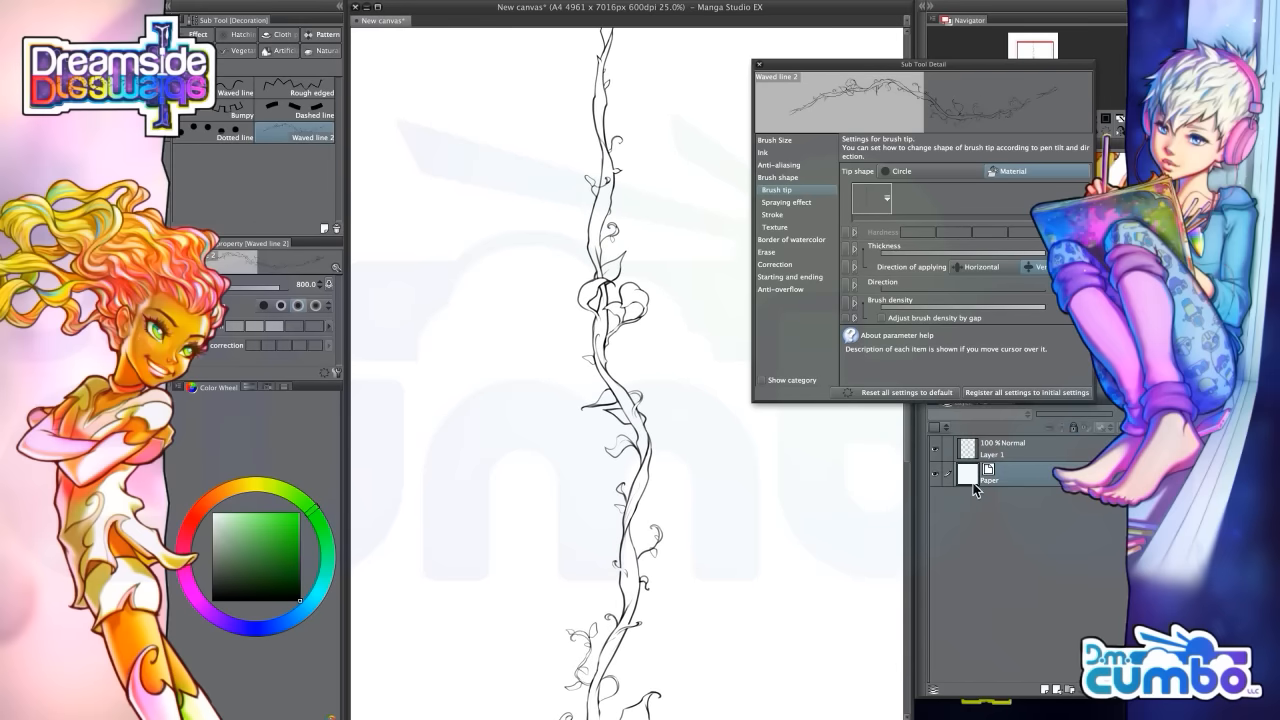
click(1044, 684)
key(b)
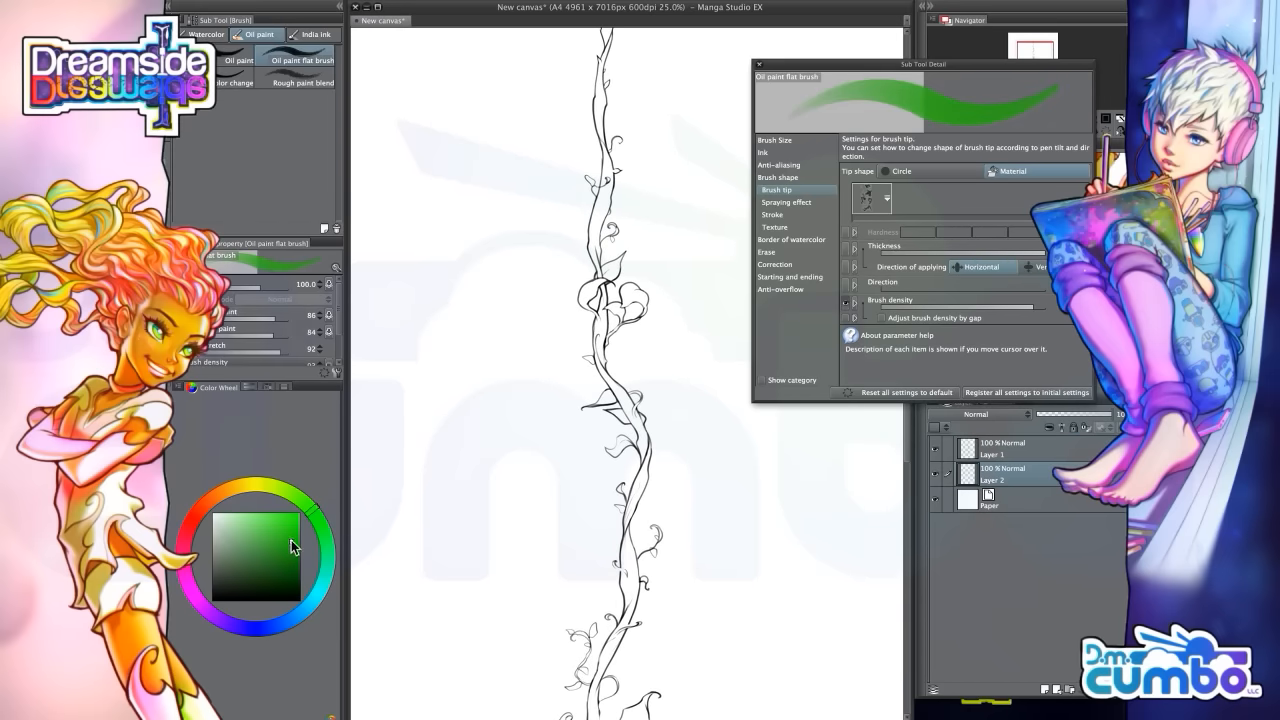
Paint the stem green around the first flower and set the brush size to 70
drag(483, 347, 523, 523)
scroll(618, 370, up, 1)
mouse_move(630, 345)
mouse_down()
mouse_move(600, 351)
mouse_move(610, 651)
mouse_up()
key(bracketright)
key(bracketright)
key(bracketright)
key(bracketright)
key(bracketleft)
key(bracketleft)
key(bracketleft)
key(bracketleft)
key(bracketleft)
key(bracketleft)
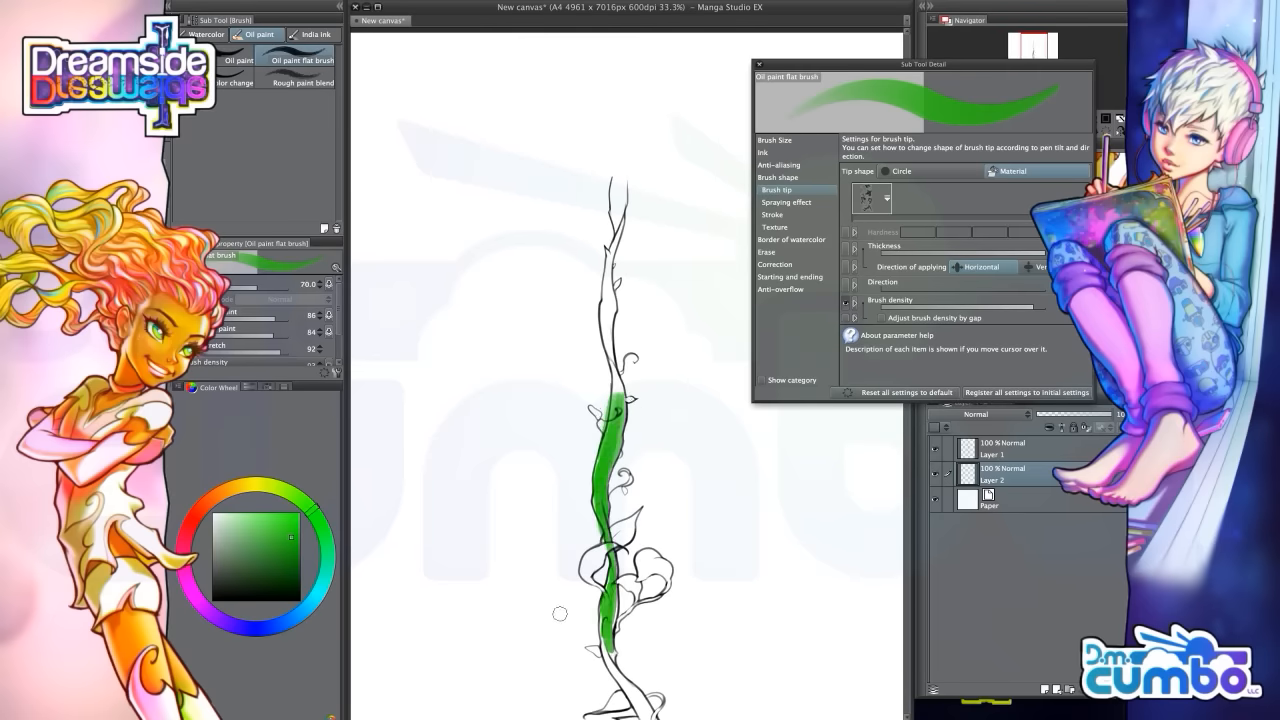
Fill the middle section of the stem below the first flower with green, following its outlines
drag(558, 597, 535, 432)
mouse_move(584, 488)
mouse_down()
mouse_move(632, 567)
mouse_move(588, 461)
mouse_move(611, 554)
mouse_move(606, 352)
mouse_move(607, 380)
mouse_up()
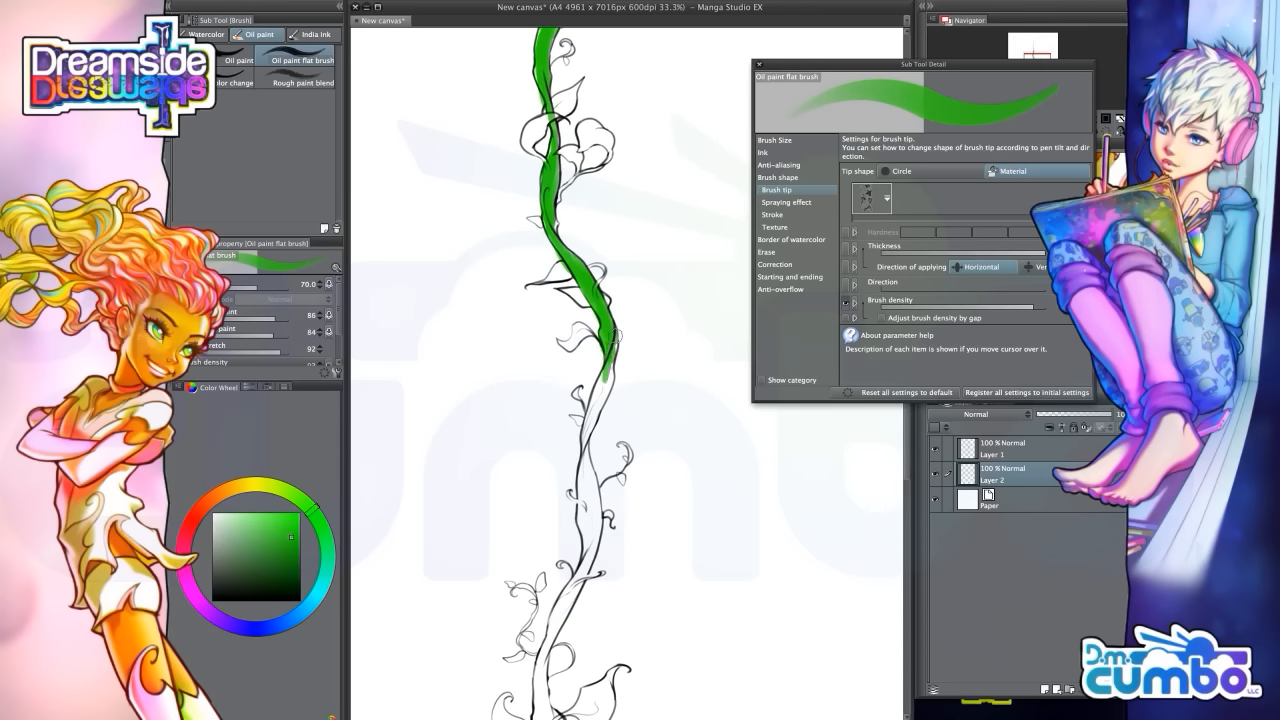
drag(614, 336, 585, 440)
drag(574, 462, 575, 407)
drag(586, 382, 593, 499)
mouse_move(584, 436)
mouse_down()
mouse_move(586, 486)
mouse_move(584, 470)
mouse_up()
drag(578, 462, 584, 407)
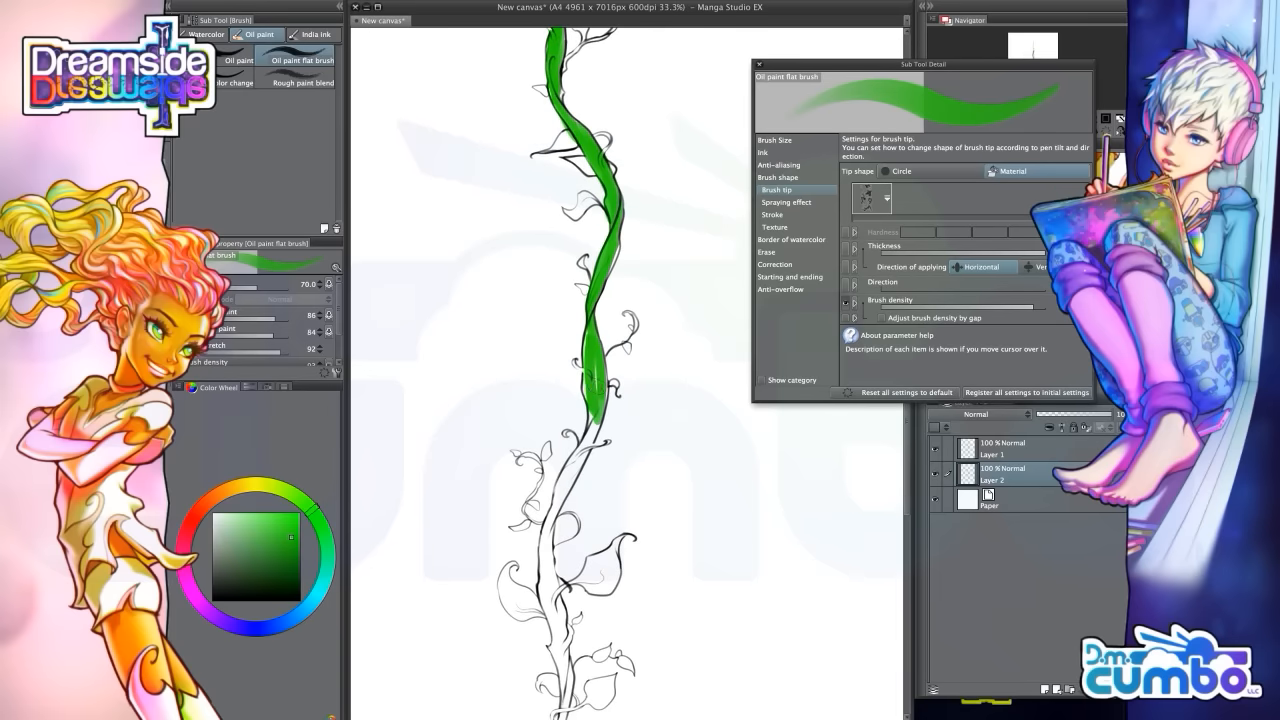
Continue the green fill along the lower section of the stem down to the vine's end
drag(567, 512, 596, 428)
mouse_move(620, 330)
mouse_down()
mouse_move(611, 382)
mouse_move(594, 414)
mouse_up()
mouse_move(617, 358)
mouse_down()
mouse_move(584, 463)
mouse_move(582, 436)
mouse_move(571, 453)
mouse_move(572, 540)
mouse_up()
drag(557, 488, 556, 423)
mouse_move(573, 442)
mouse_down()
mouse_move(578, 512)
mouse_move(564, 437)
mouse_up()
drag(579, 388, 586, 450)
mouse_move(572, 380)
mouse_down()
mouse_move(584, 444)
mouse_move(573, 440)
mouse_up()
drag(571, 430, 588, 484)
drag(588, 462, 584, 528)
drag(576, 464, 582, 548)
drag(562, 230, 580, 428)
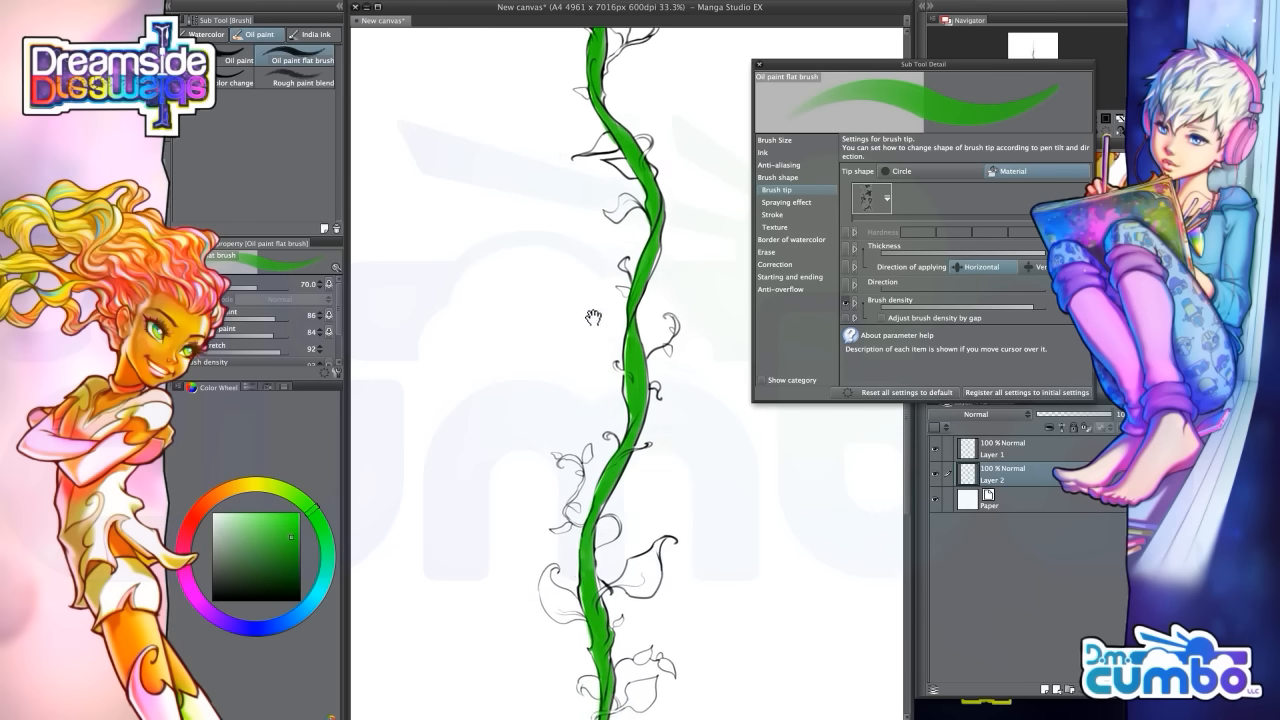
Fill the remaining upper end of the stem with green and check the colouring of the whole vine
drag(576, 137, 601, 676)
drag(636, 386, 624, 300)
drag(630, 350, 638, 164)
scroll(536, 464, down, 3)
drag(534, 480, 511, 426)
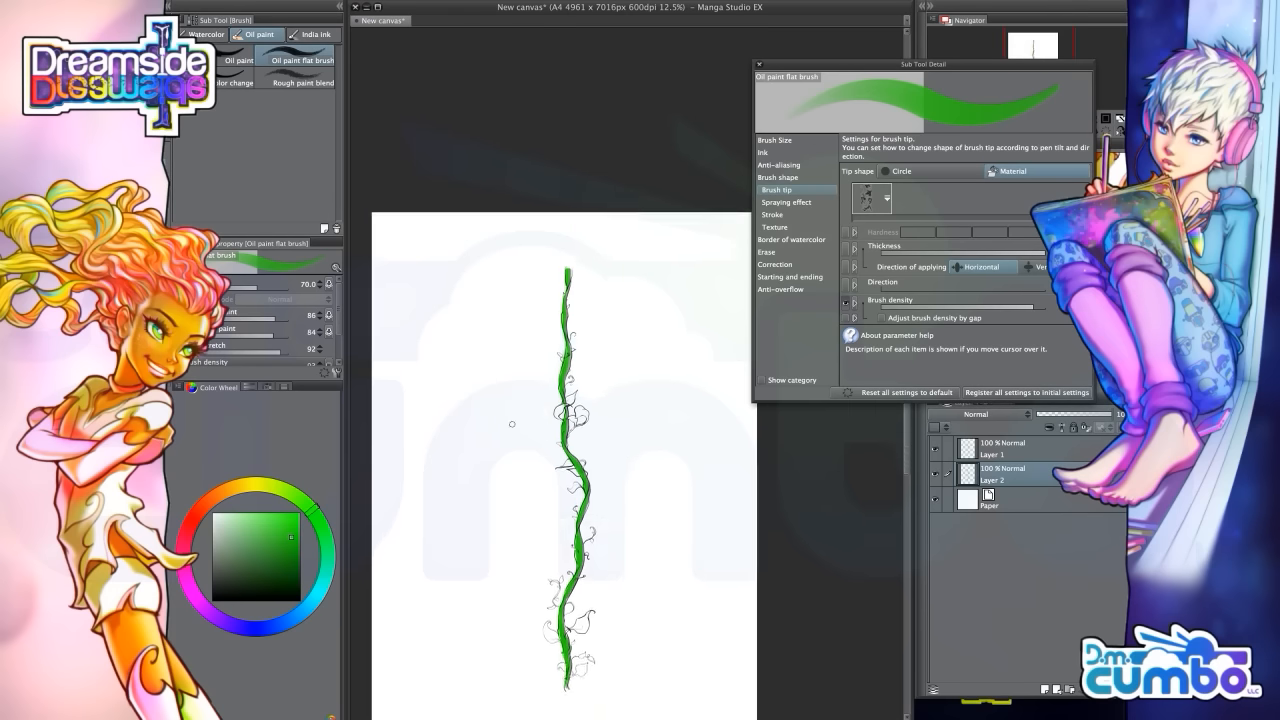
Fill the leaves around the first flower and the smaller leaves along the upper and middle stem with green
scroll(553, 418, up, 4)
mouse_move(576, 383)
mouse_down()
mouse_move(604, 372)
mouse_move(562, 408)
mouse_up()
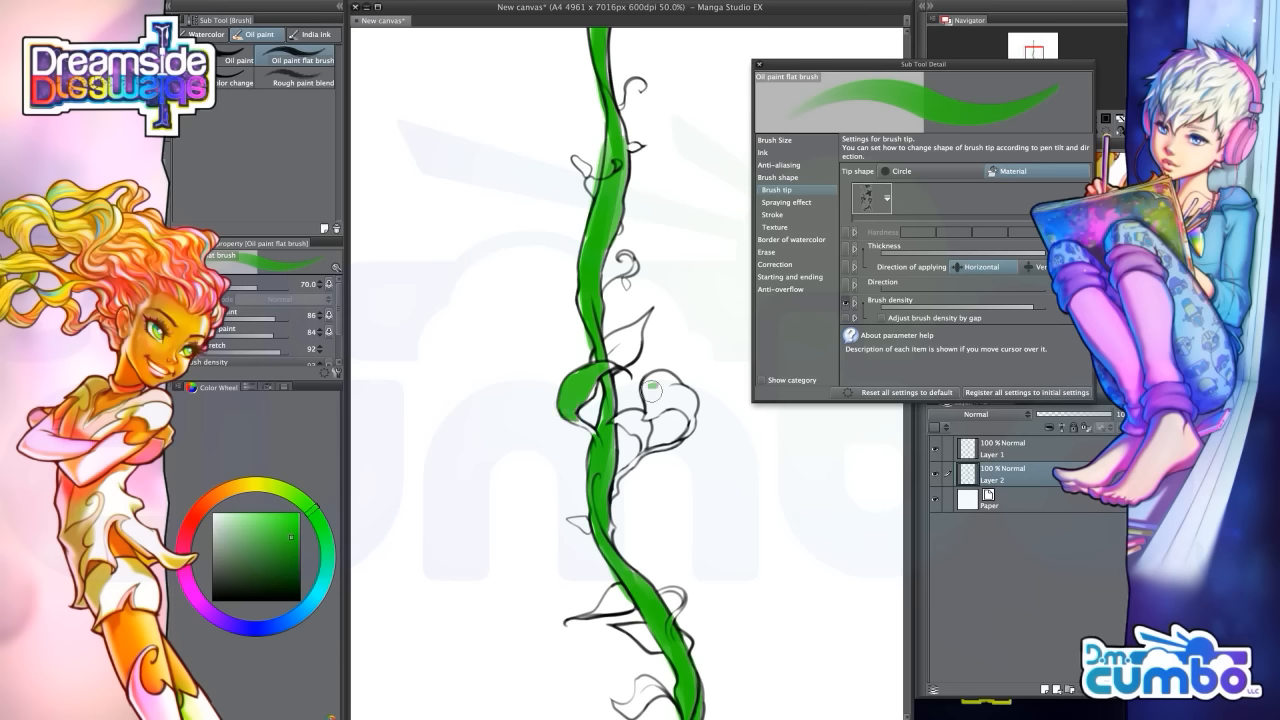
mouse_move(651, 386)
mouse_down()
mouse_move(688, 399)
mouse_move(669, 411)
mouse_move(682, 385)
mouse_move(640, 424)
mouse_up()
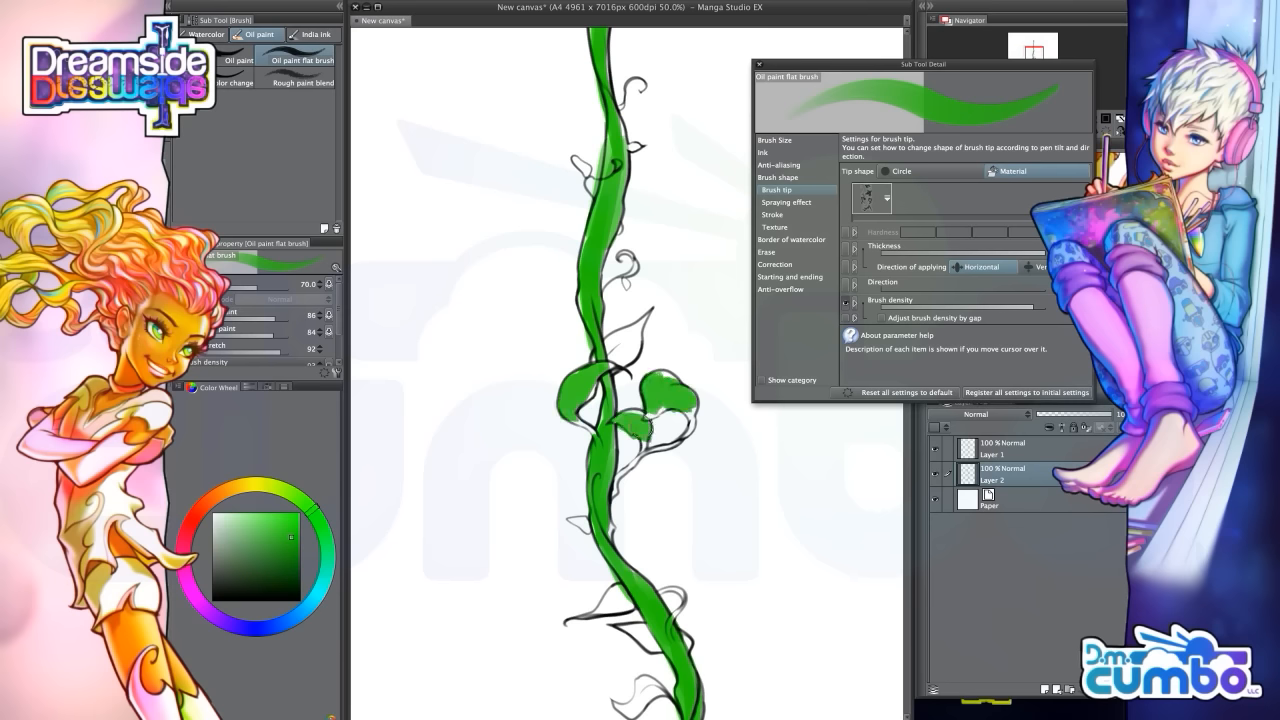
drag(642, 326, 608, 358)
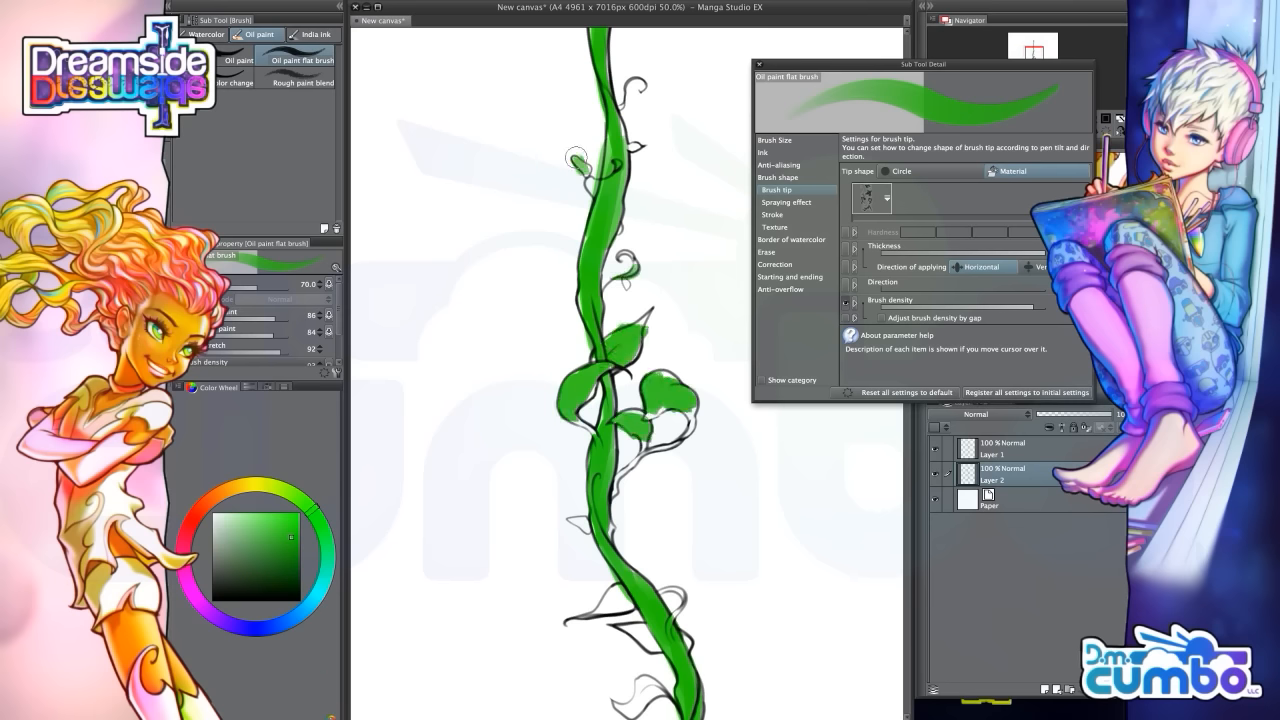
scroll(457, 477, down, 6)
scroll(457, 477, up, 3)
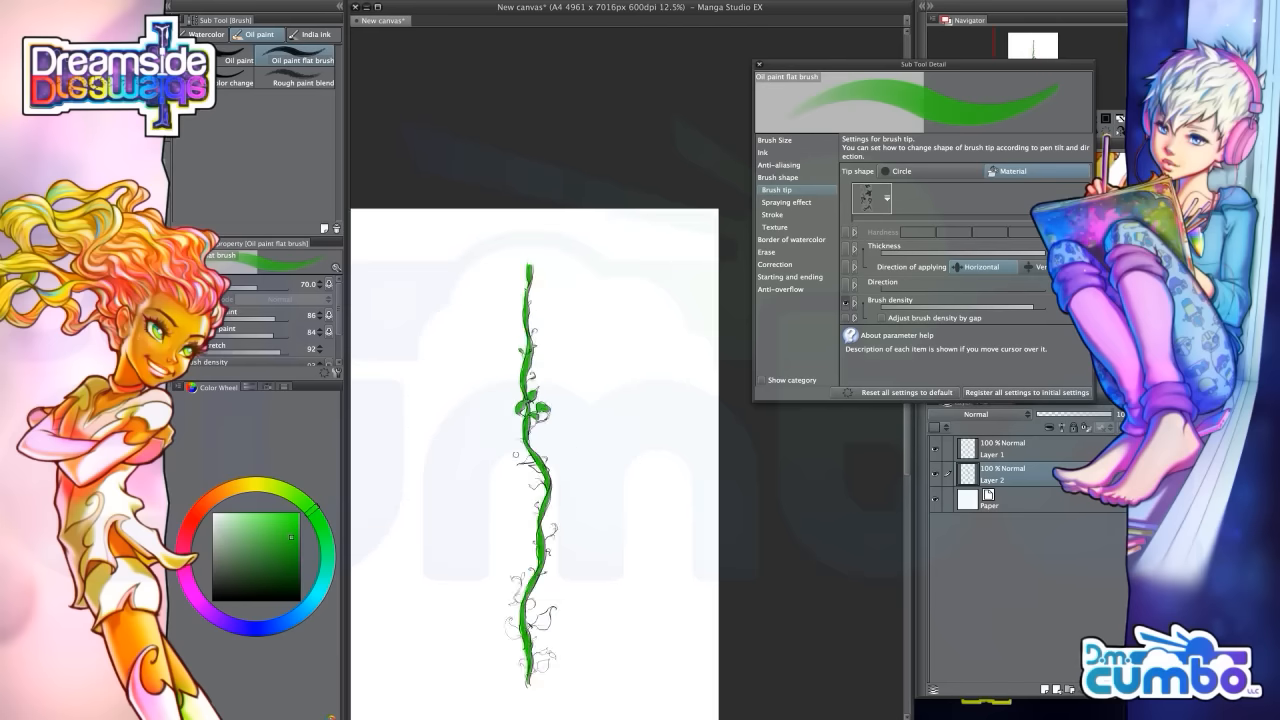
drag(510, 524, 512, 401)
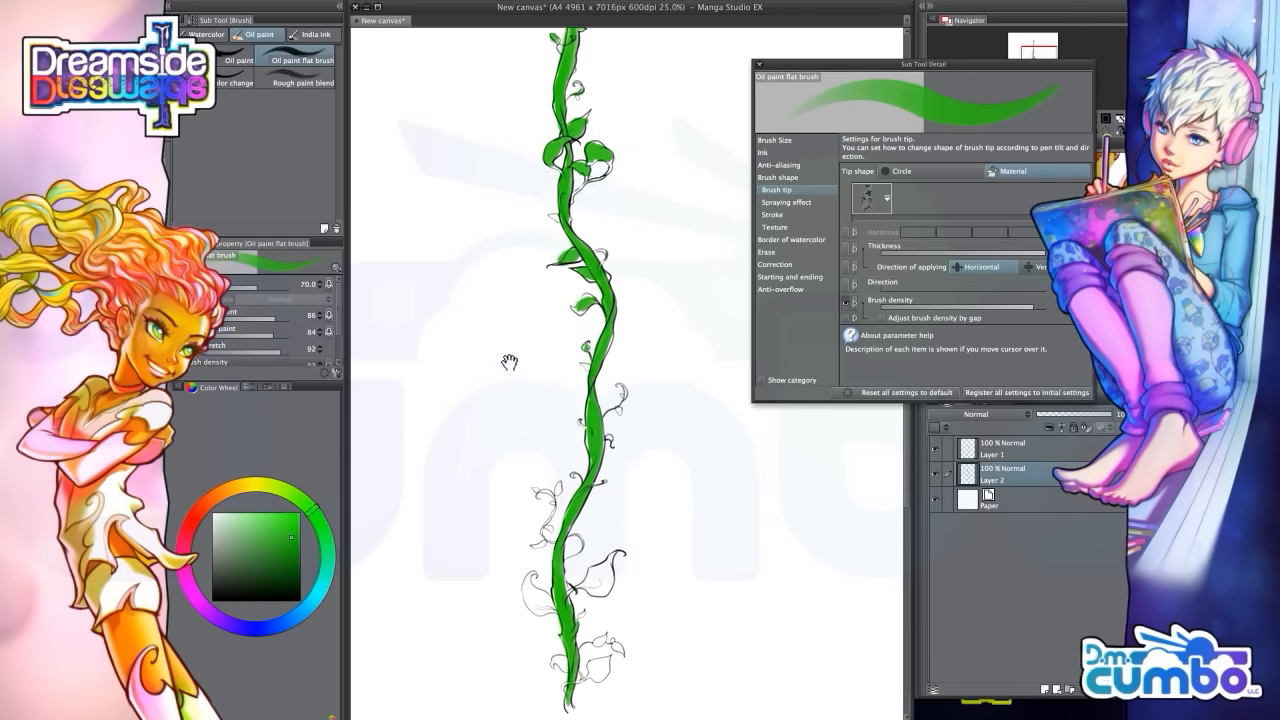
scroll(509, 363, down, 2)
Merge the line art layer down into the green colour layer and select the outline of the merged vine
click(975, 455)
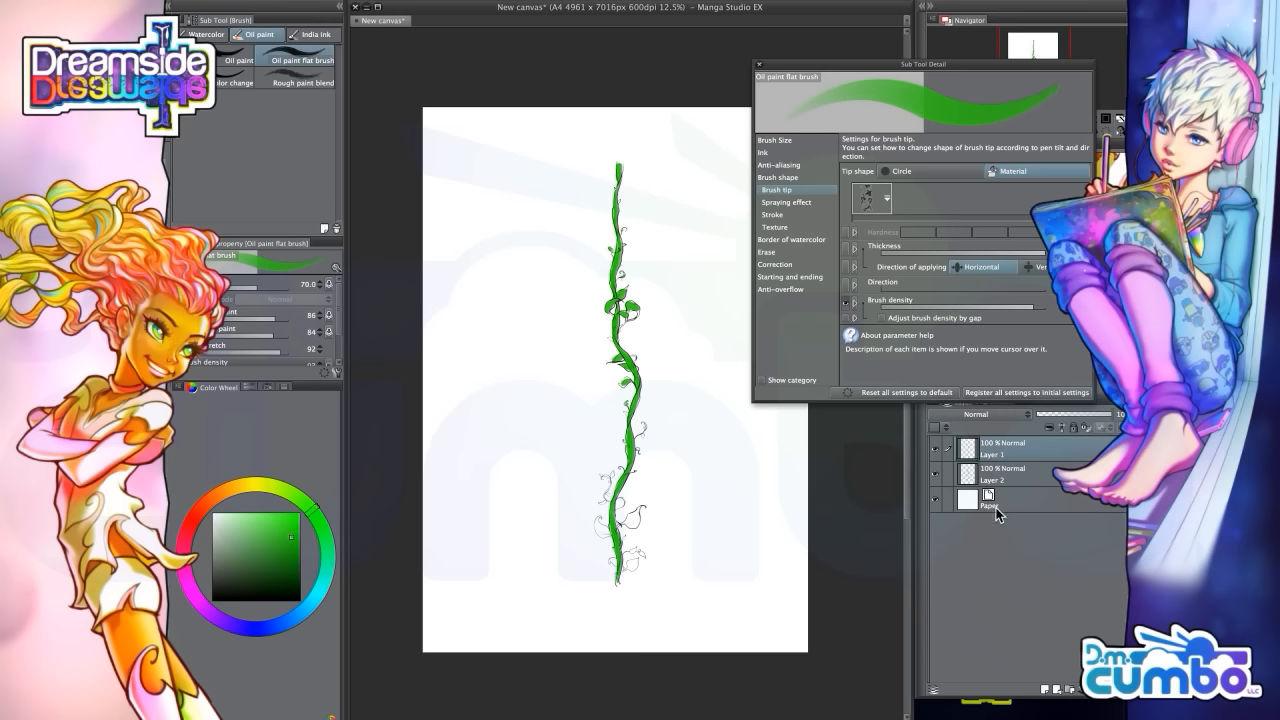
key(super+e)
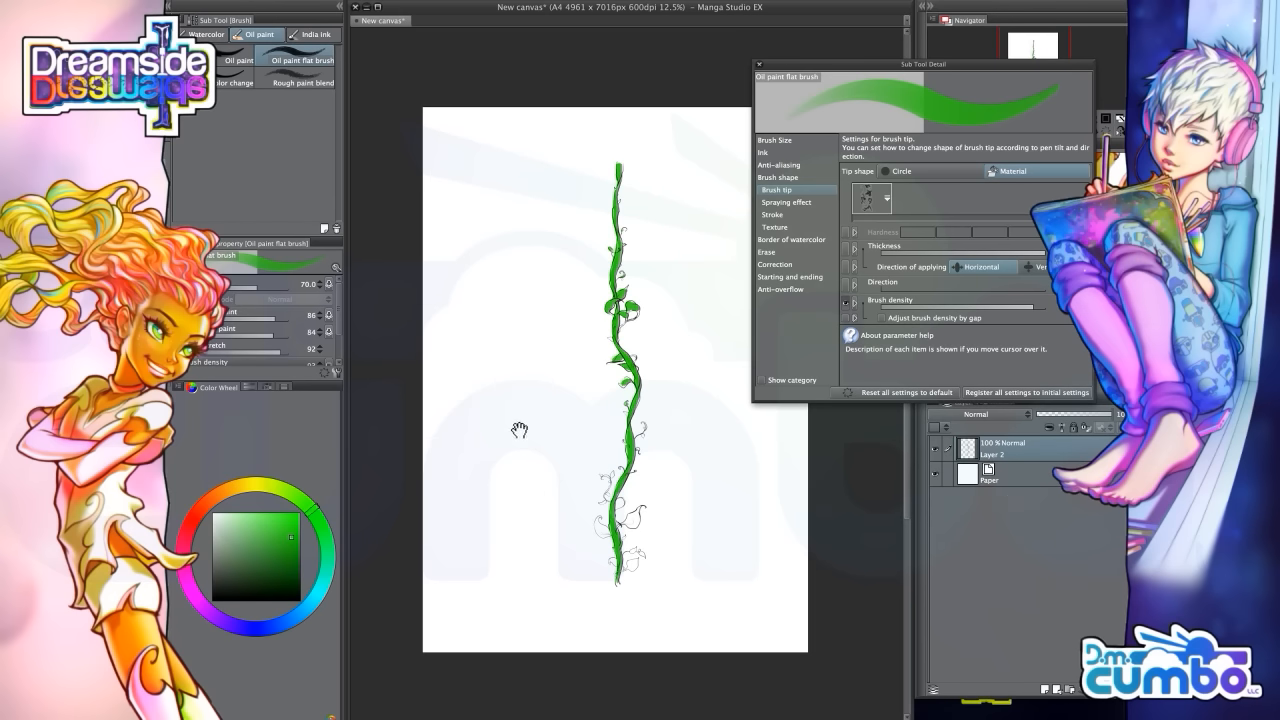
drag(519, 430, 503, 451)
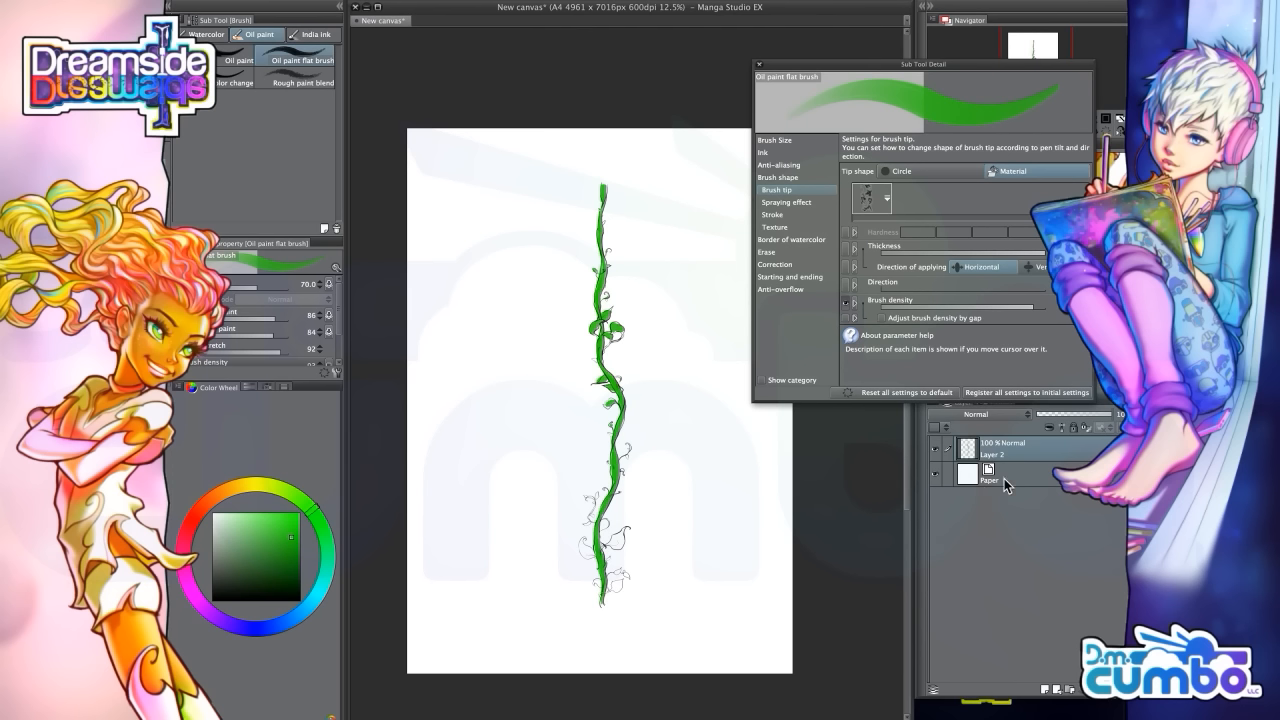
super+click(967, 449)
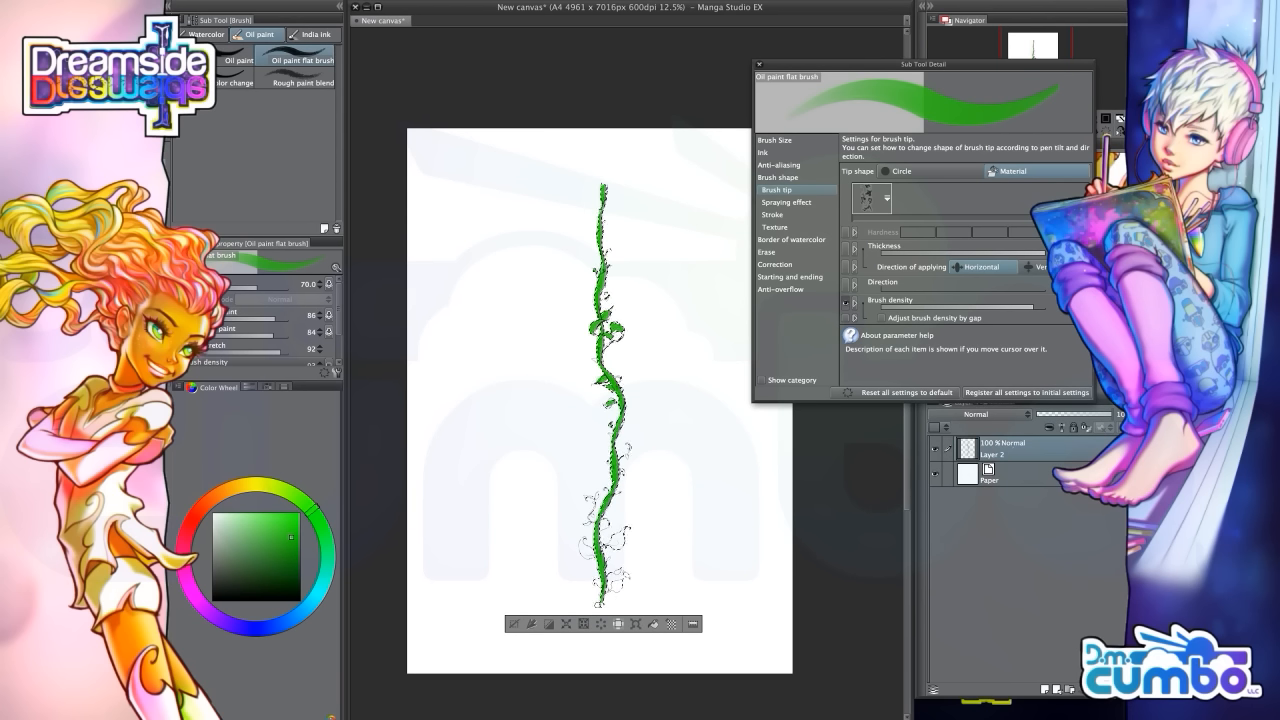
Start registering the selected vine as an image material, name it Test Vine Color and copy that name
click(284, 1)
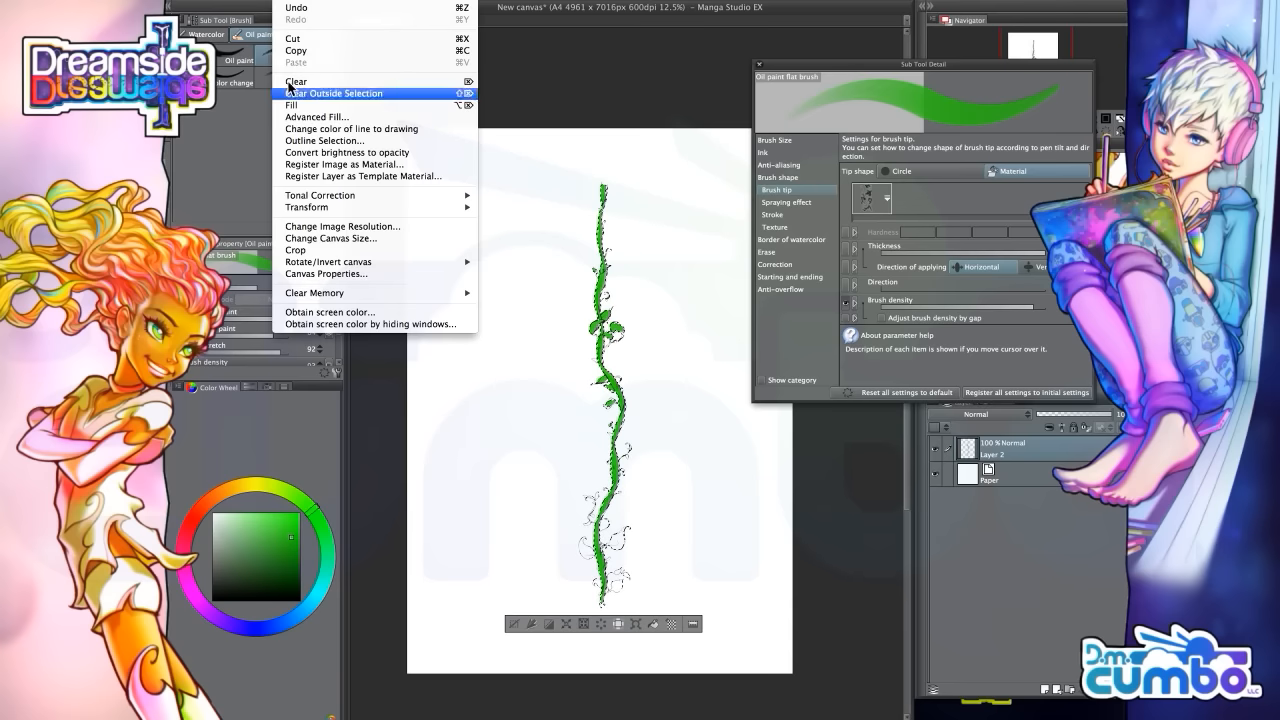
click(299, 164)
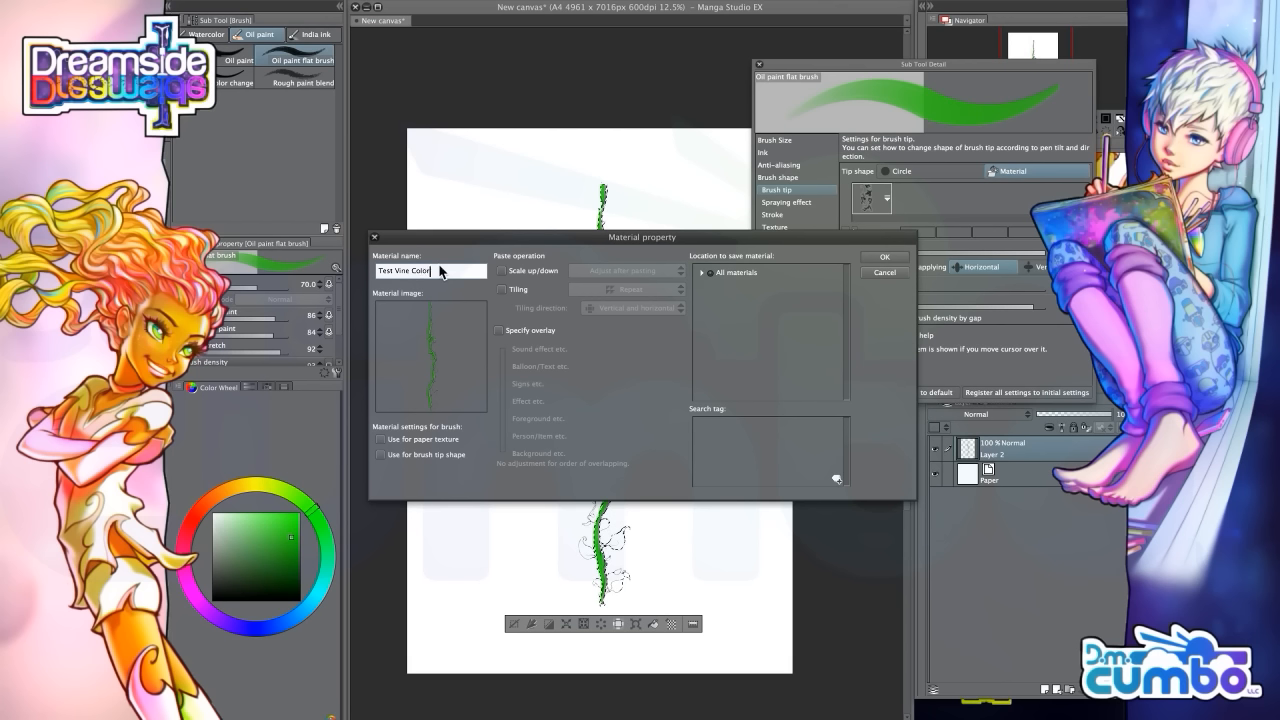
key(Return)
key(ctrl+c)
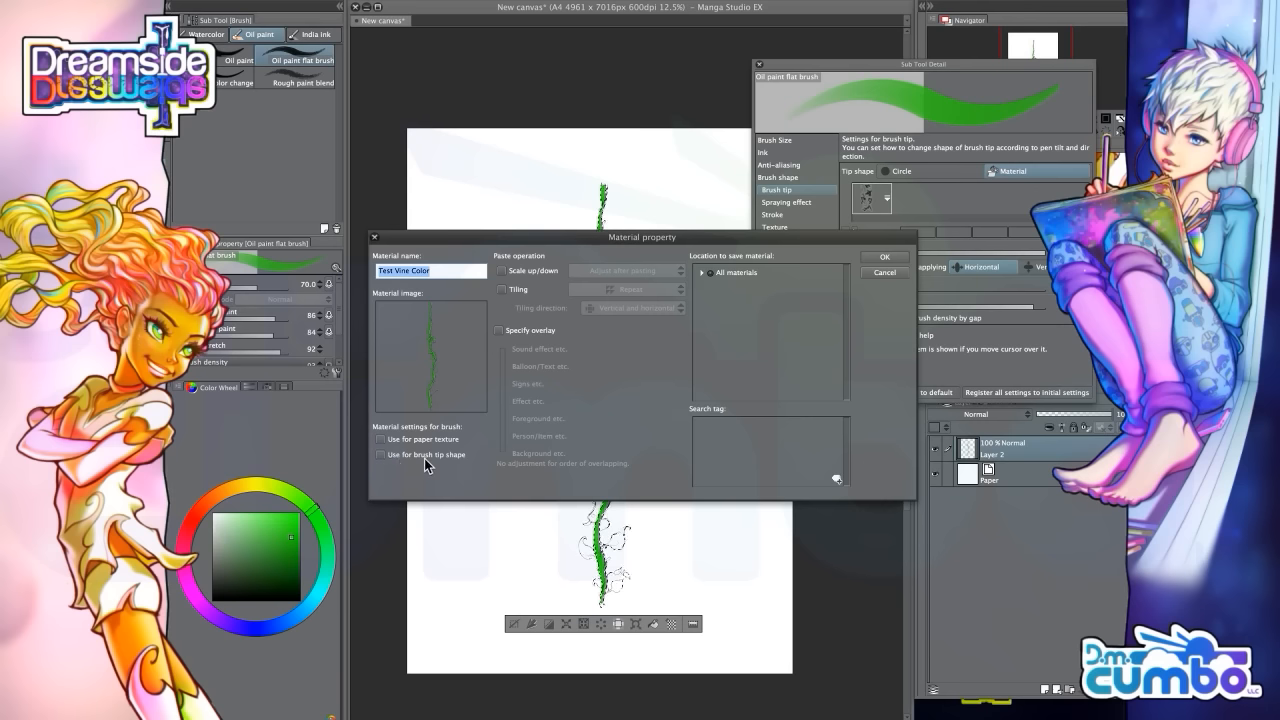
Enable the material for use as a brush tip shape and set its save location to Brush under Image material
click(381, 455)
click(702, 272)
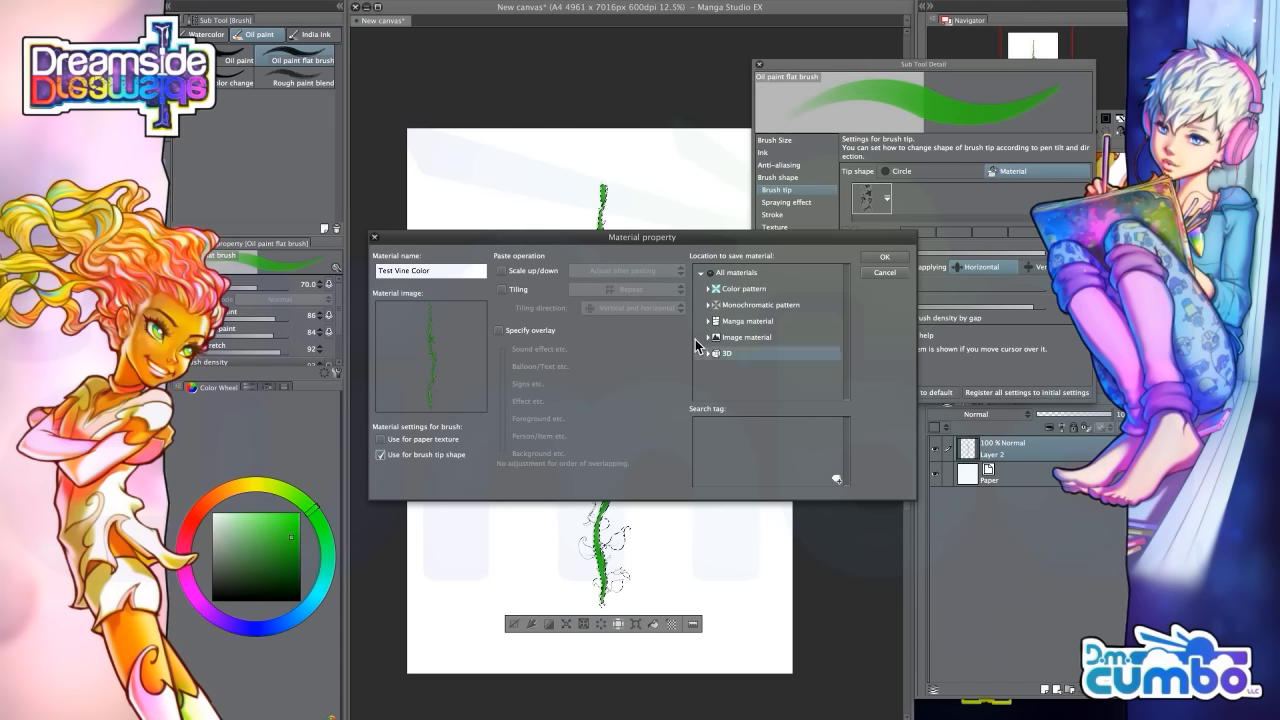
click(709, 339)
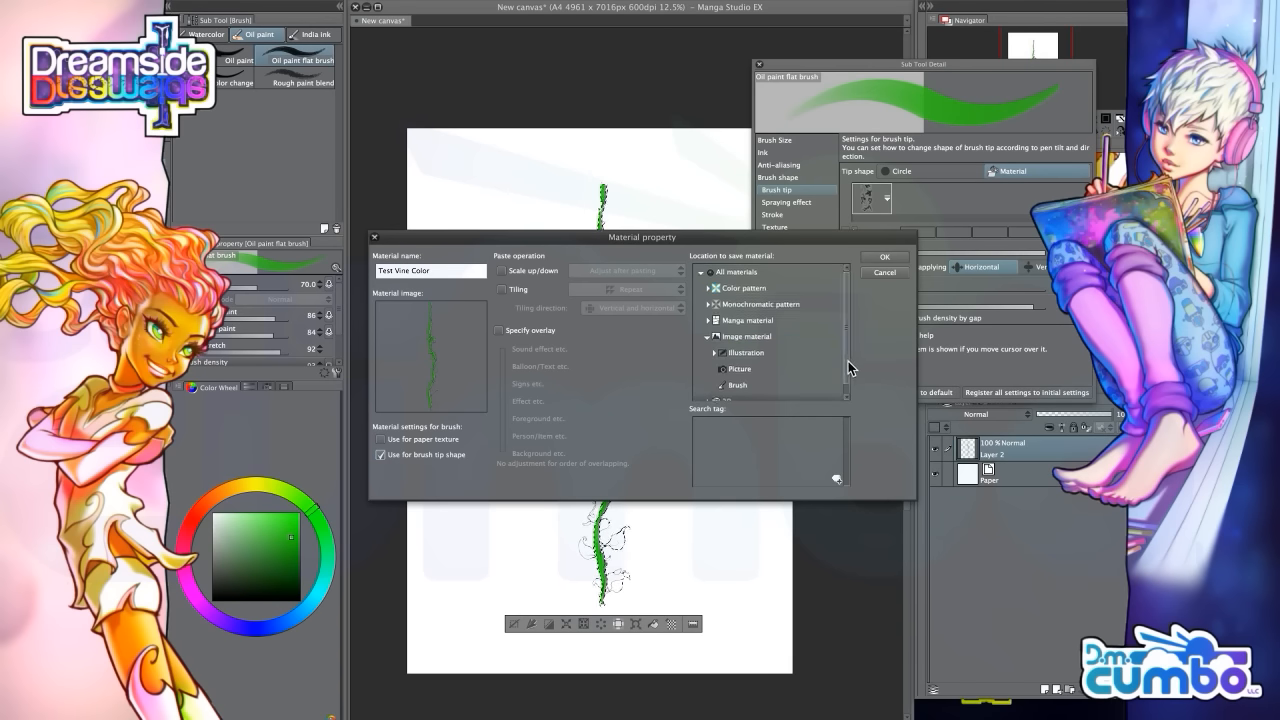
scroll(848, 361, down, 1)
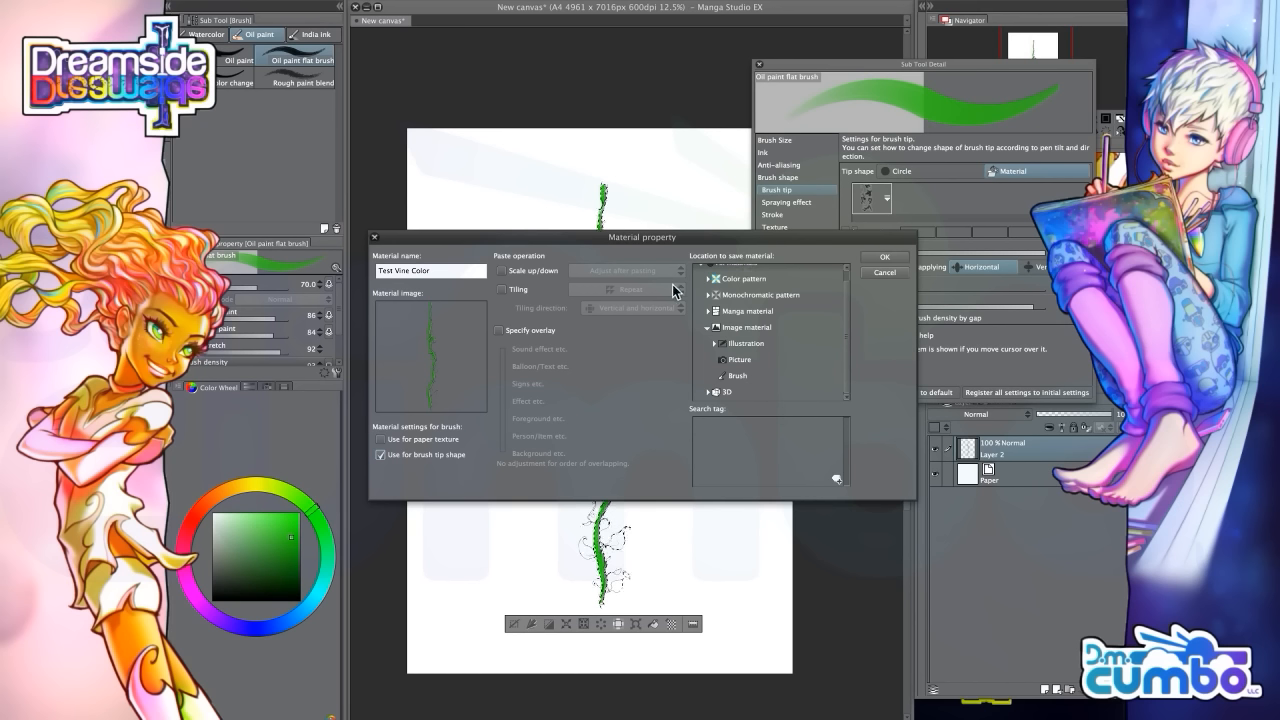
click(728, 343)
click(716, 358)
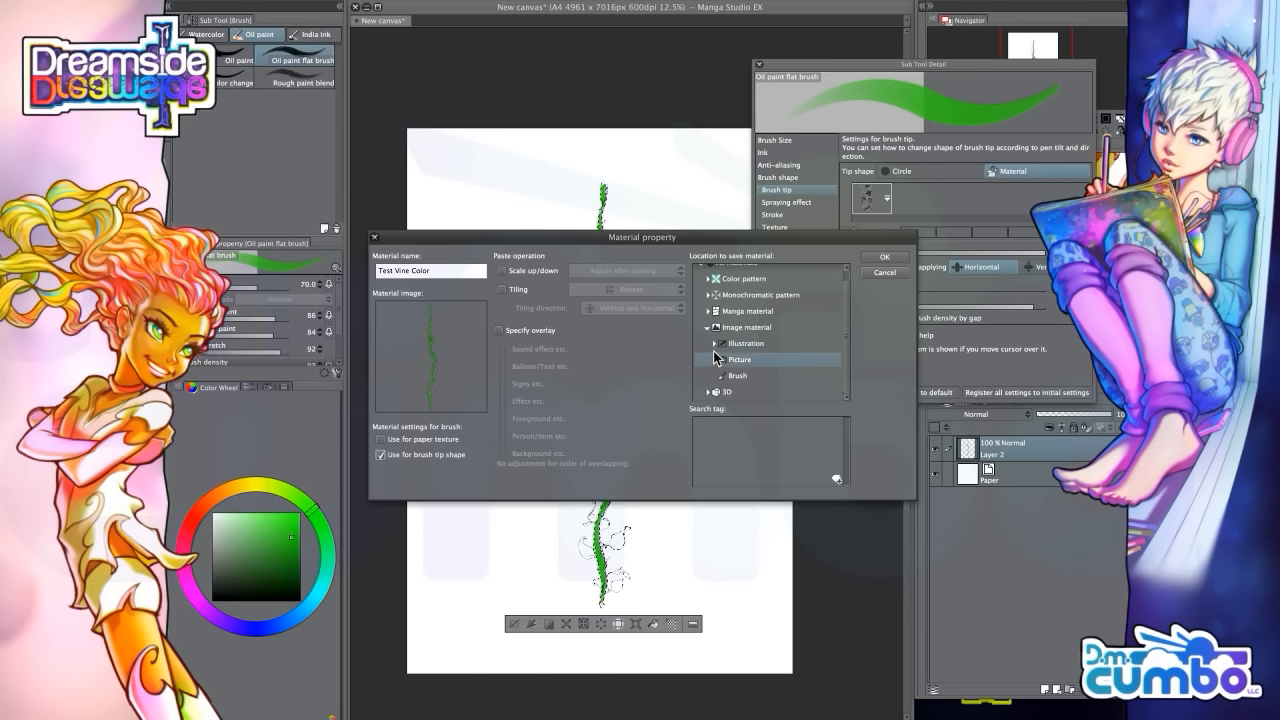
click(737, 377)
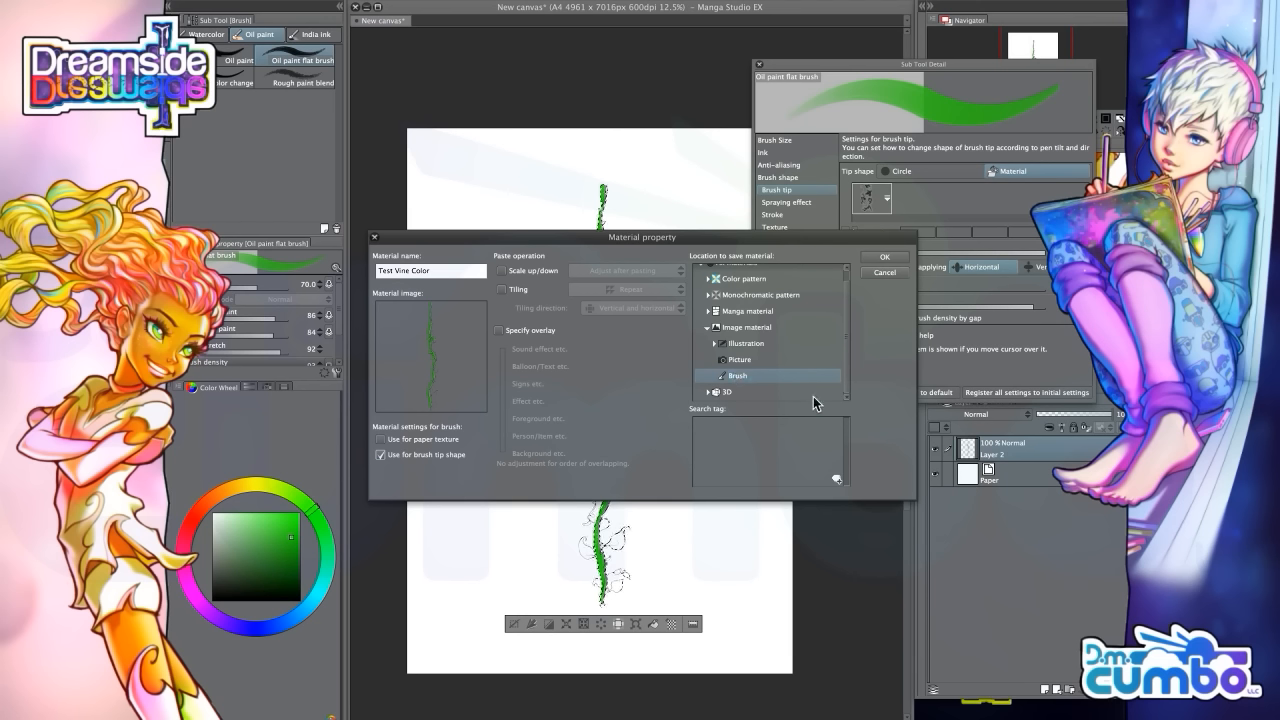
Add the search tag Test Vine Color to the material and complete its registration
click(837, 479)
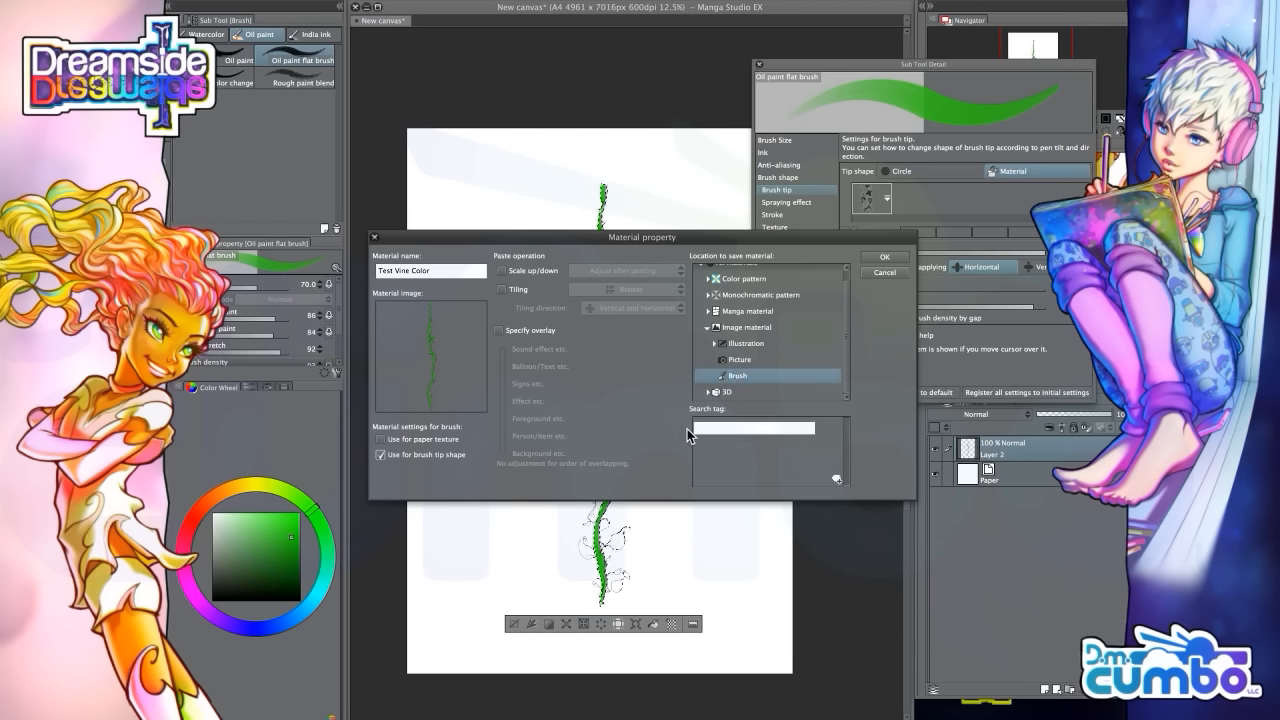
text(Test Vine Color)
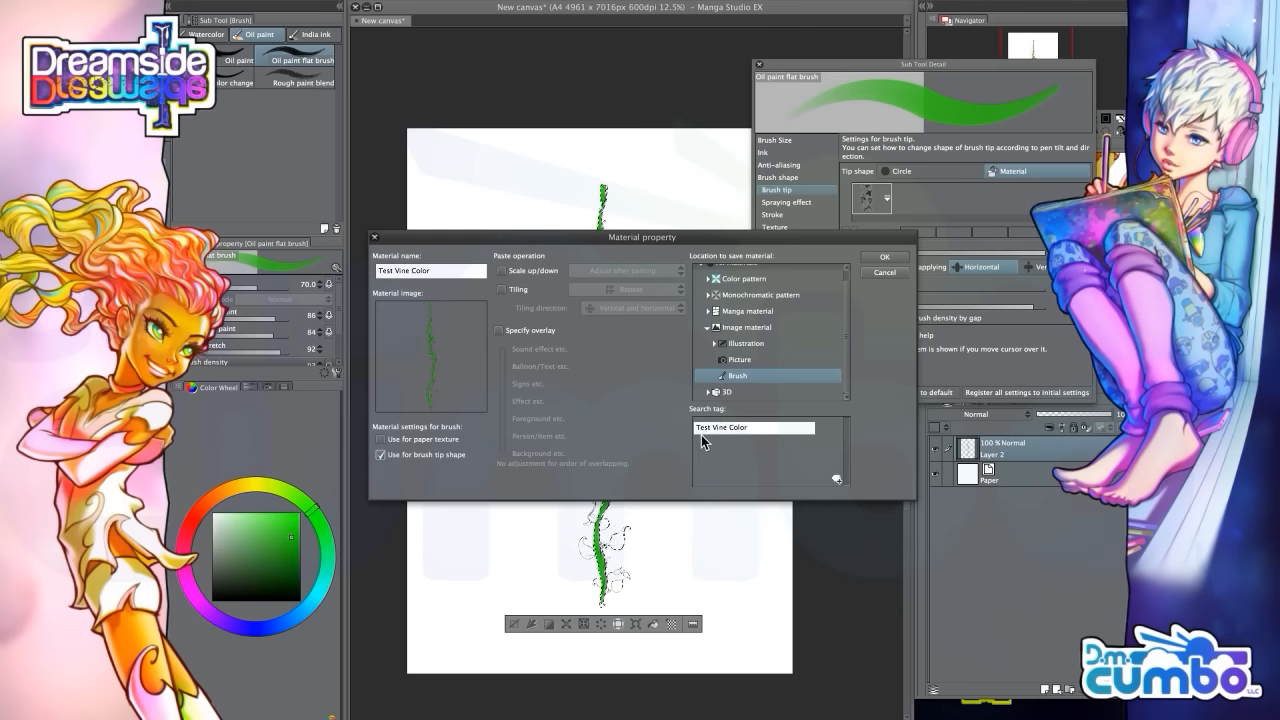
key(Return)
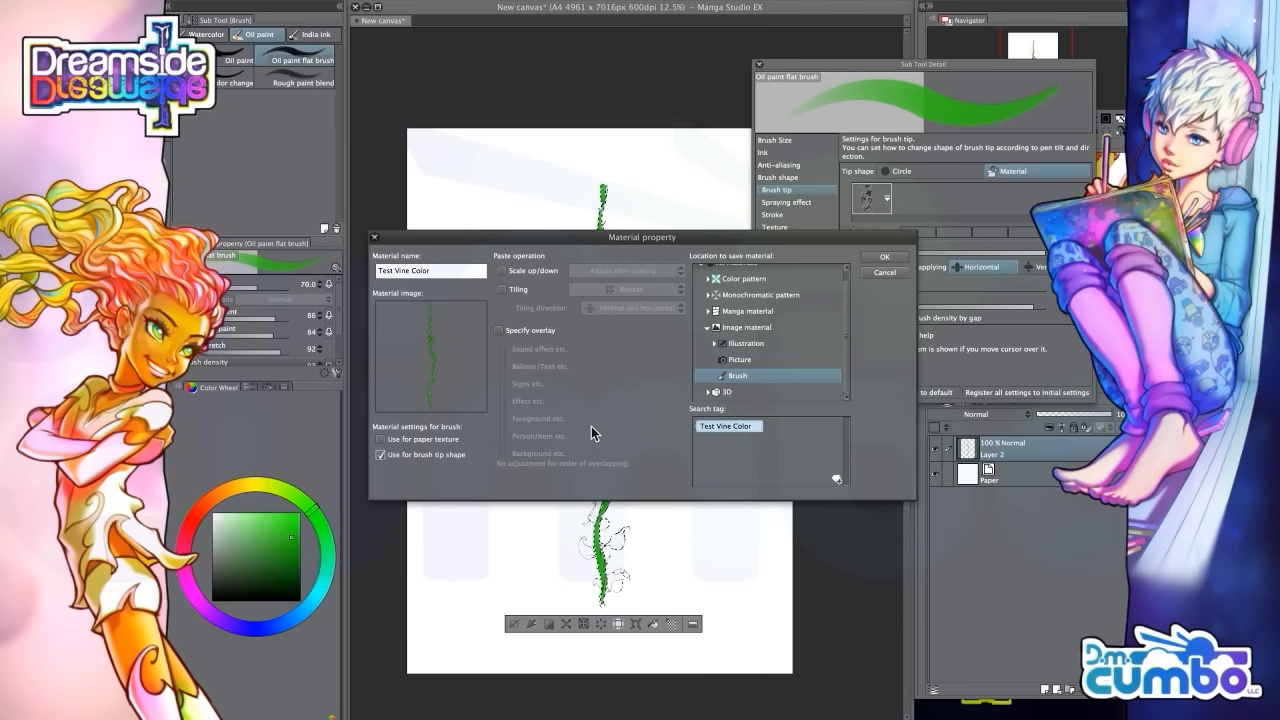
click(881, 258)
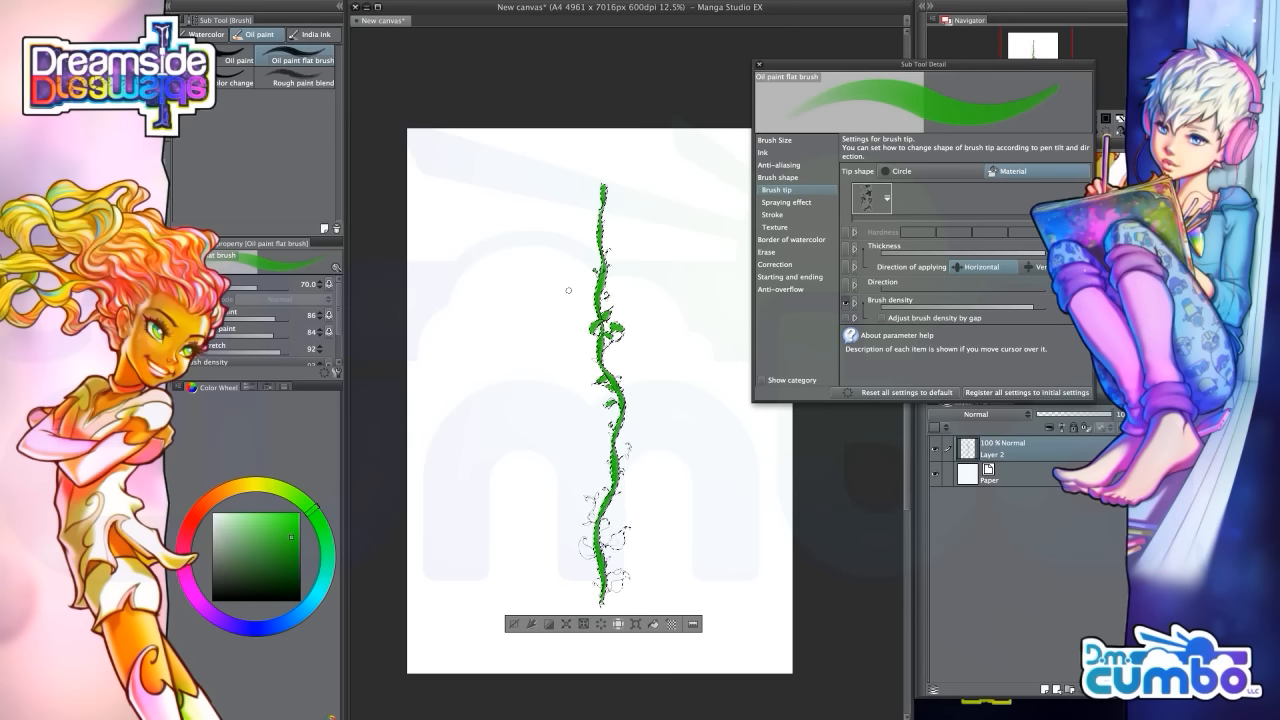
Close the brush settings, deselect the vine and duplicate the Waved line 2 decoration brush as Test Vine Color
click(759, 64)
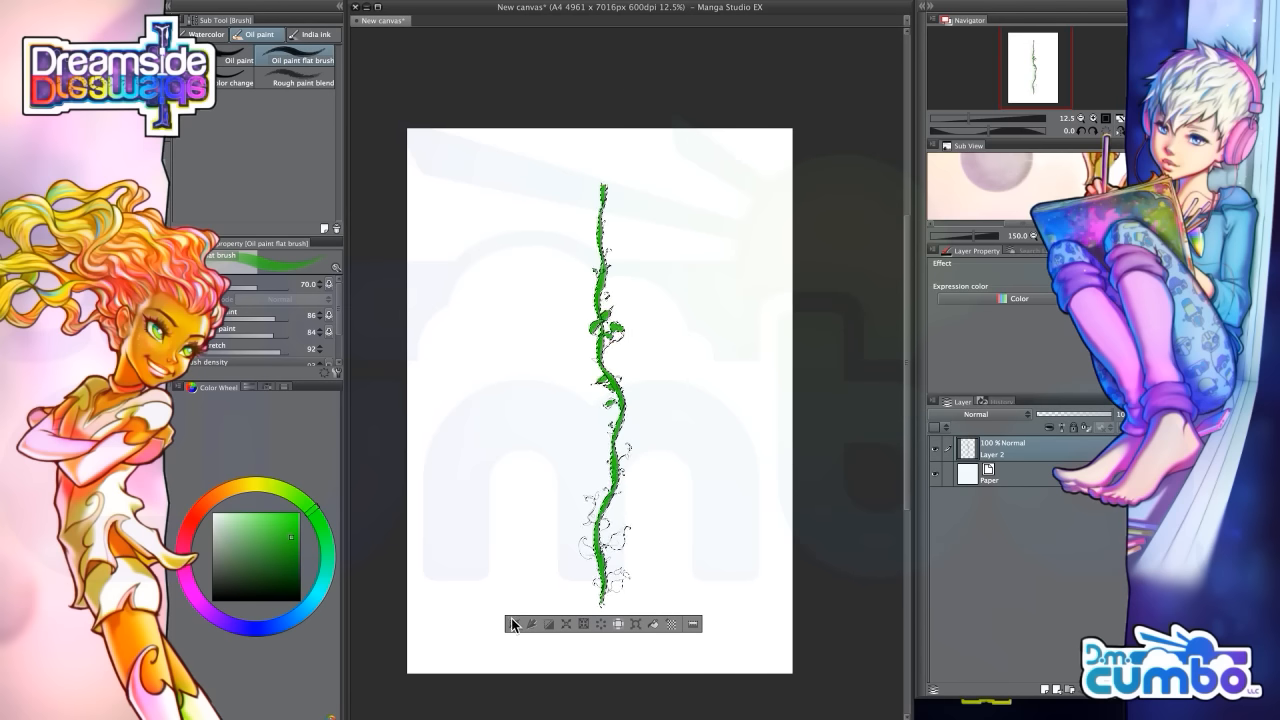
click(513, 624)
click(167, 219)
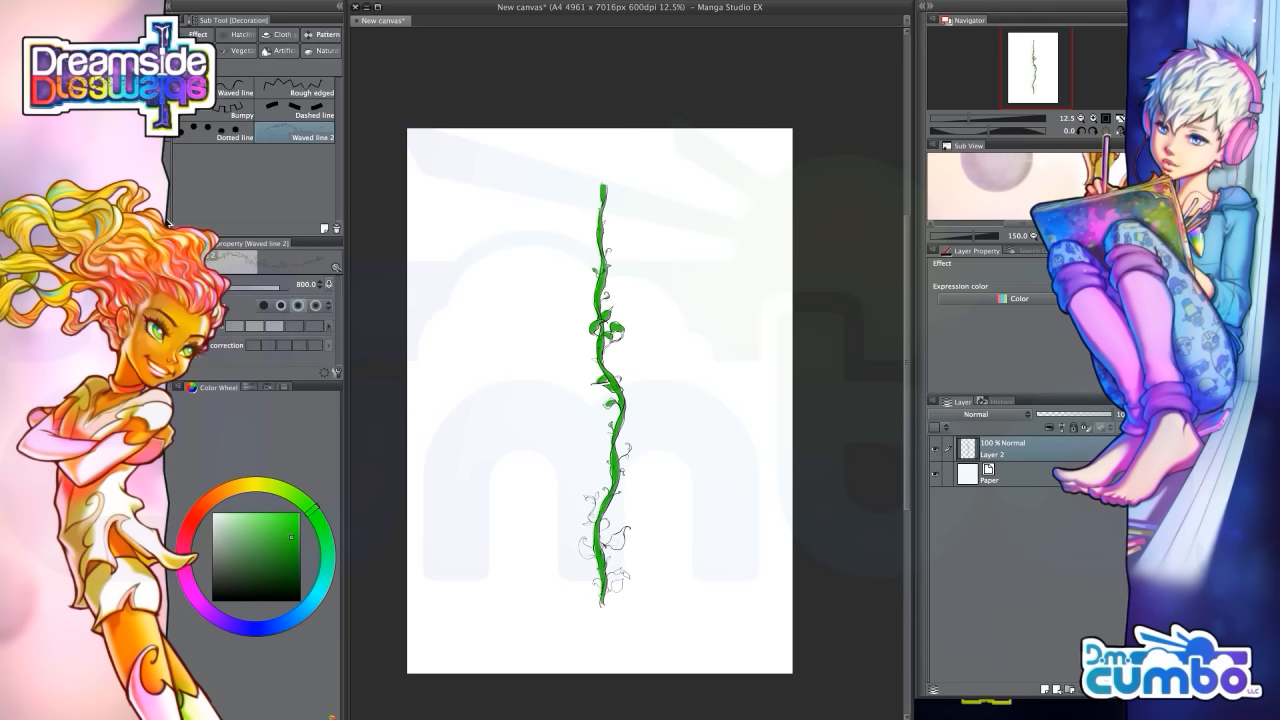
click(325, 231)
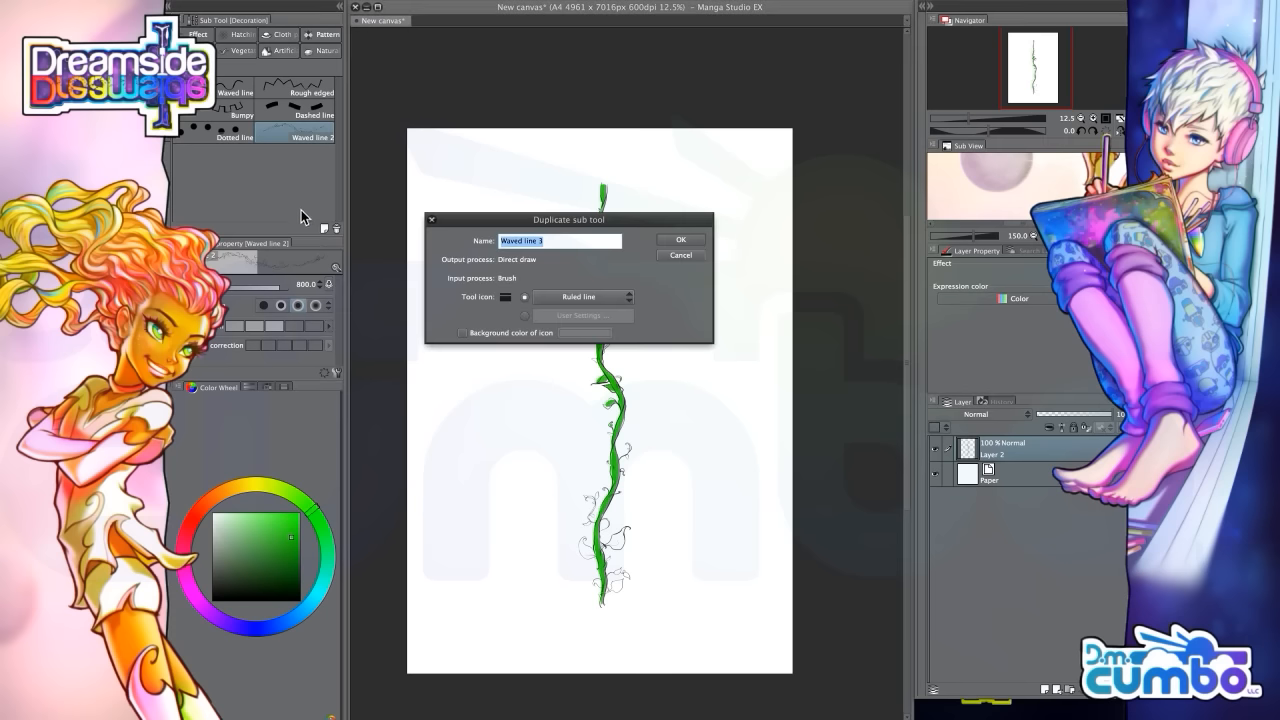
text(Test Vine Color)
key(Return)
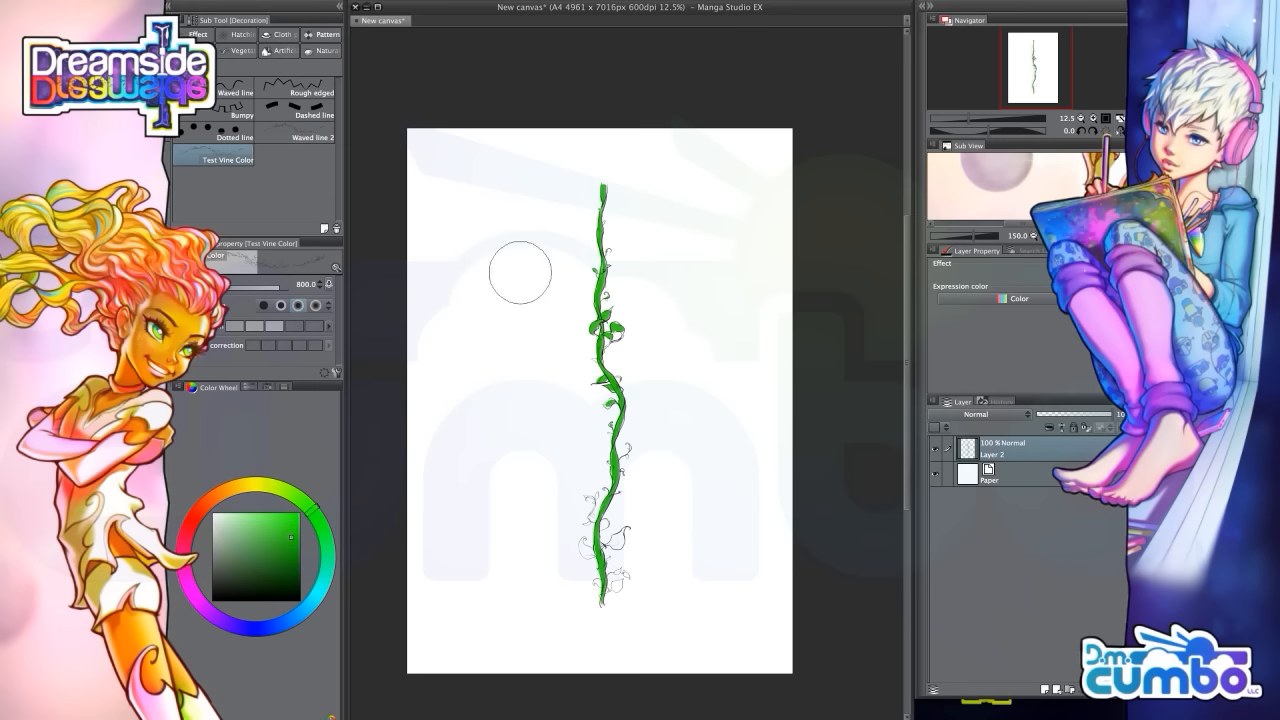
Find the Test Vine Color material and set it as the tip shape of the new brush
click(337, 372)
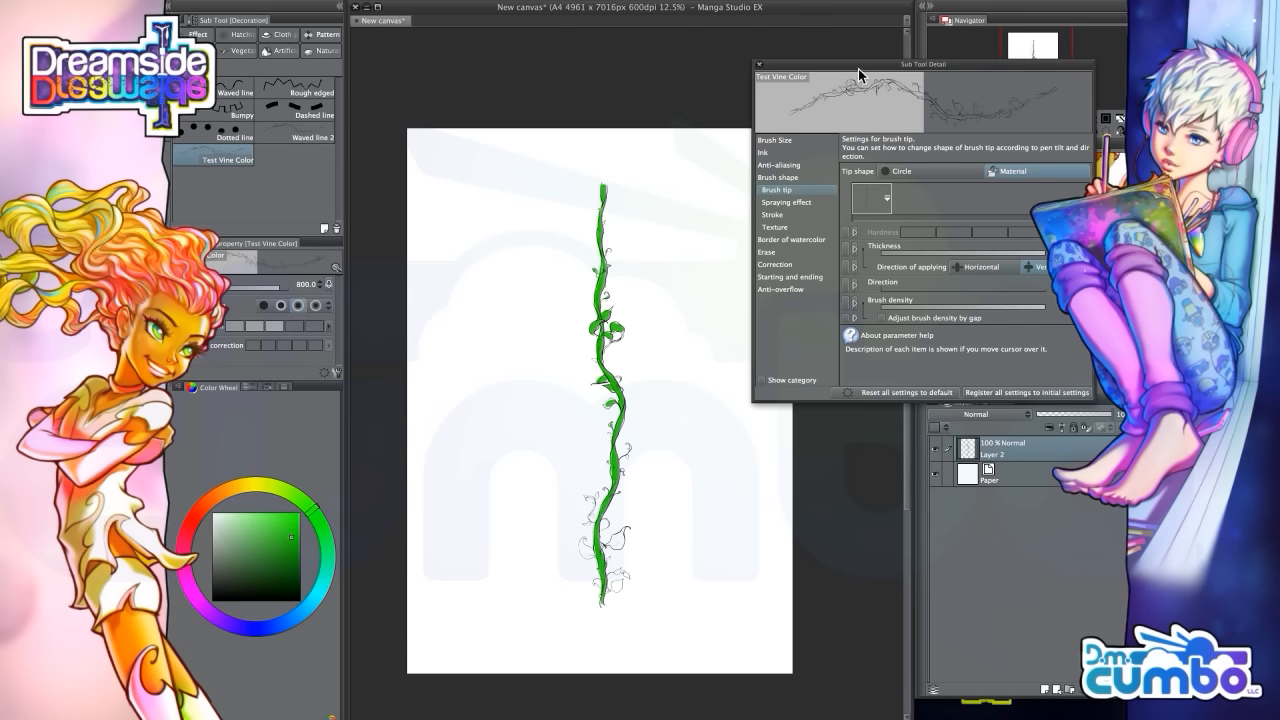
drag(850, 66, 835, 67)
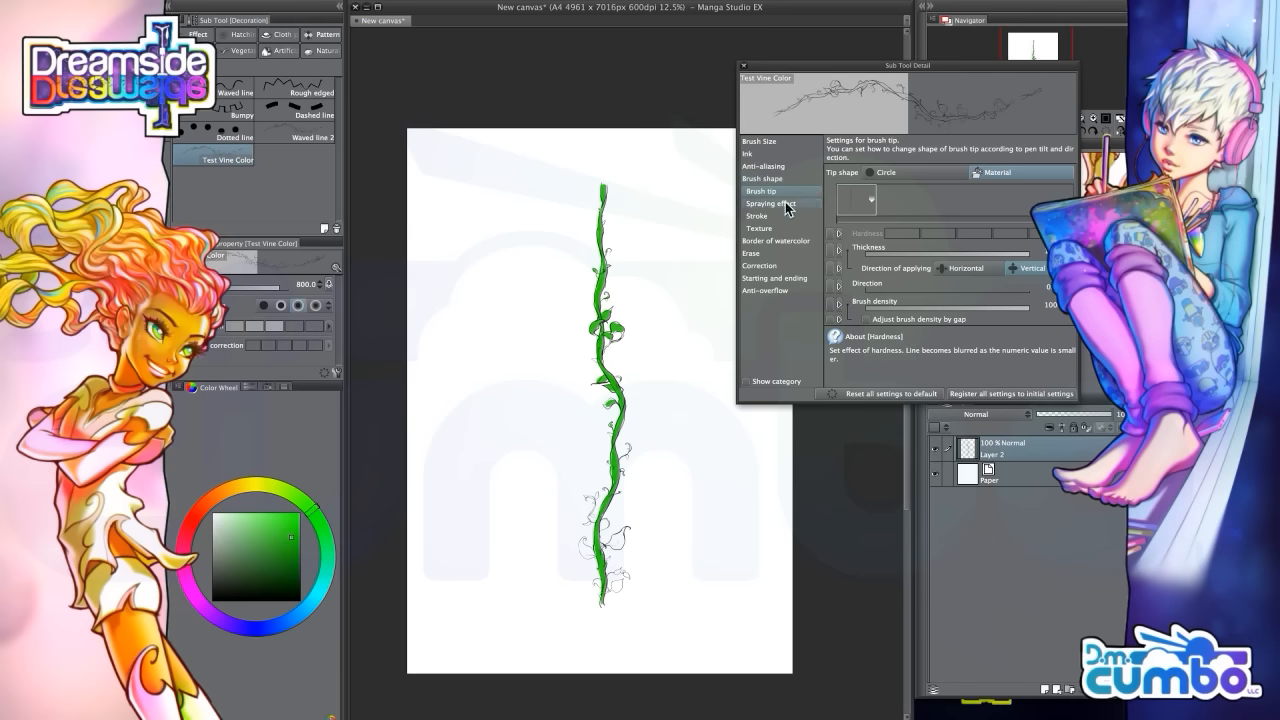
click(872, 205)
drag(662, 313, 596, 198)
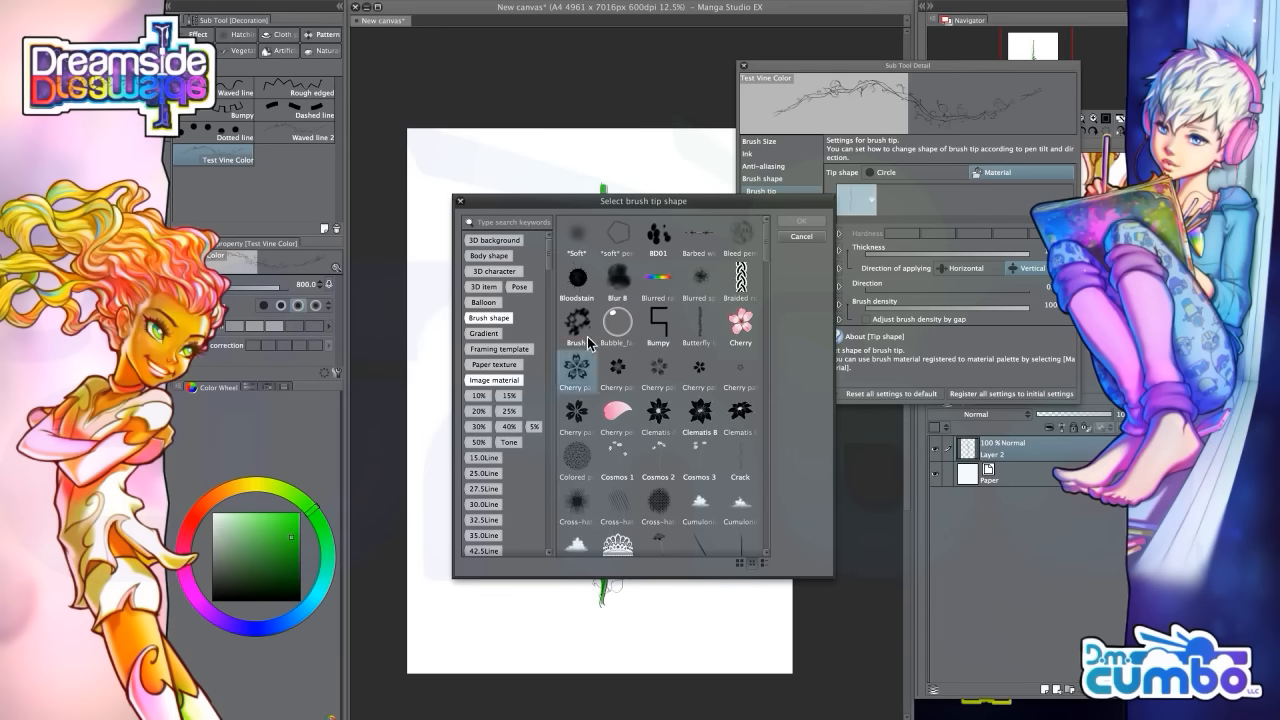
click(500, 222)
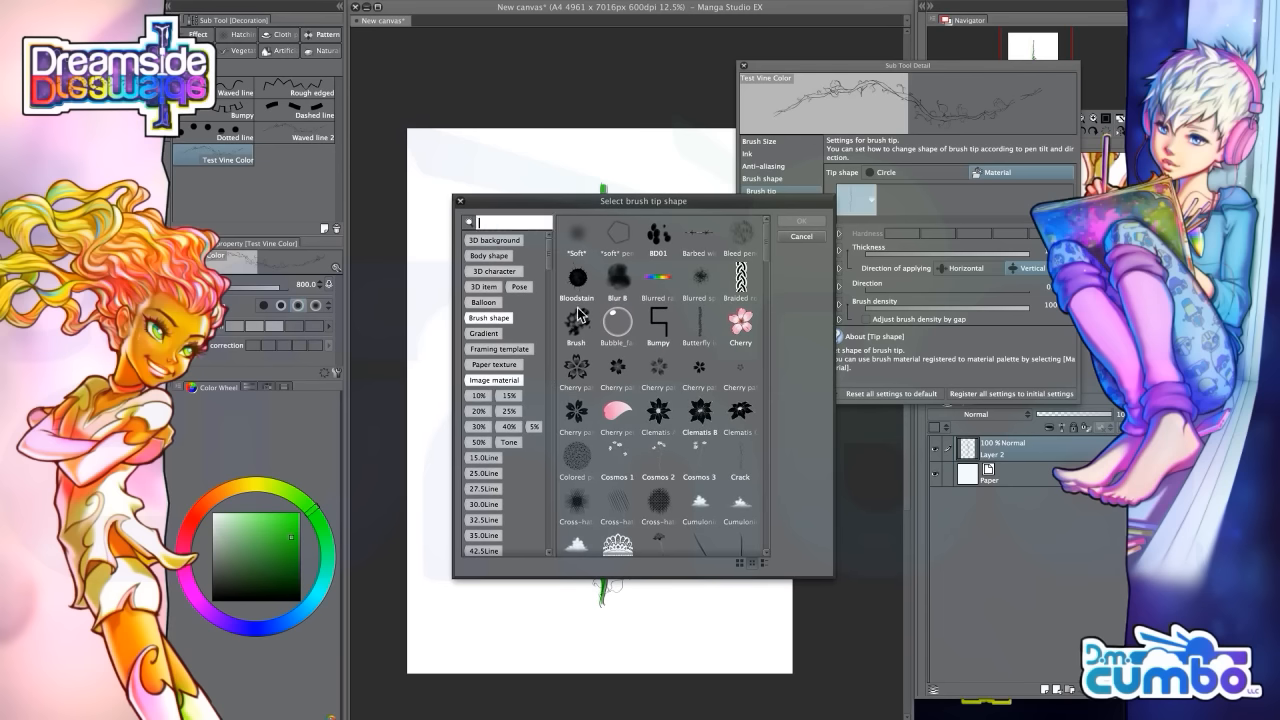
key(ctrl+v)
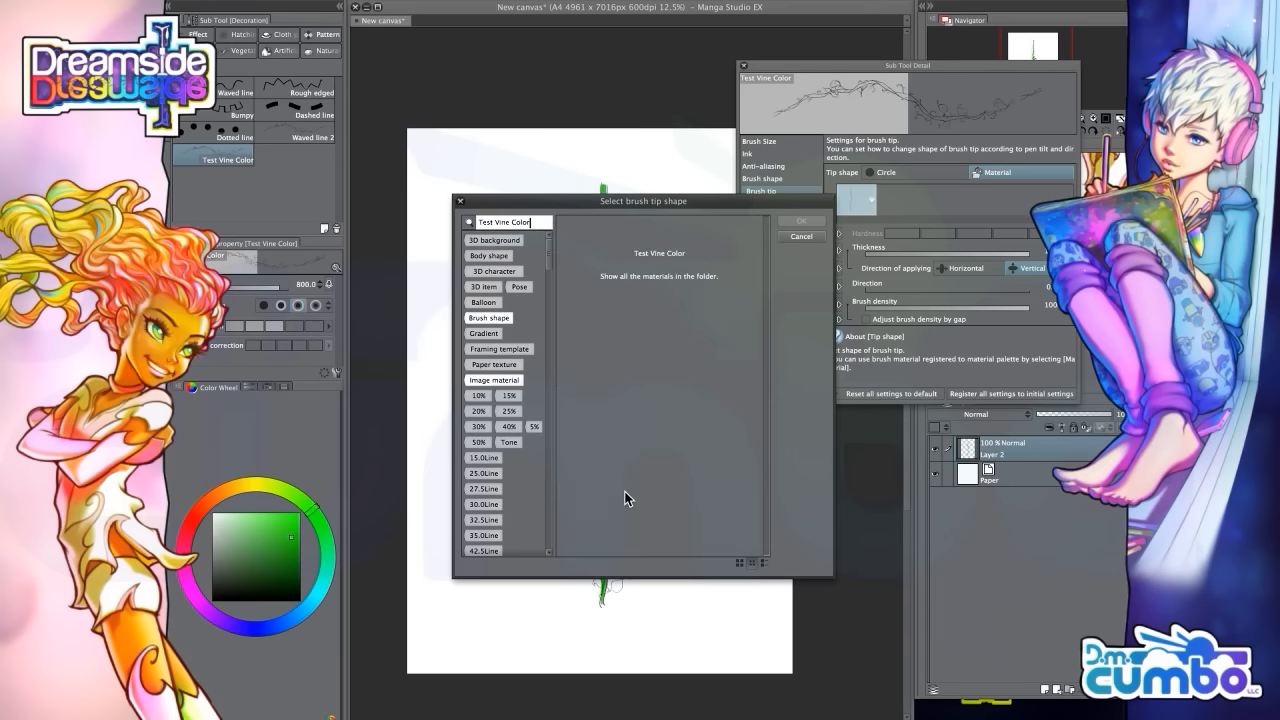
click(660, 241)
click(800, 222)
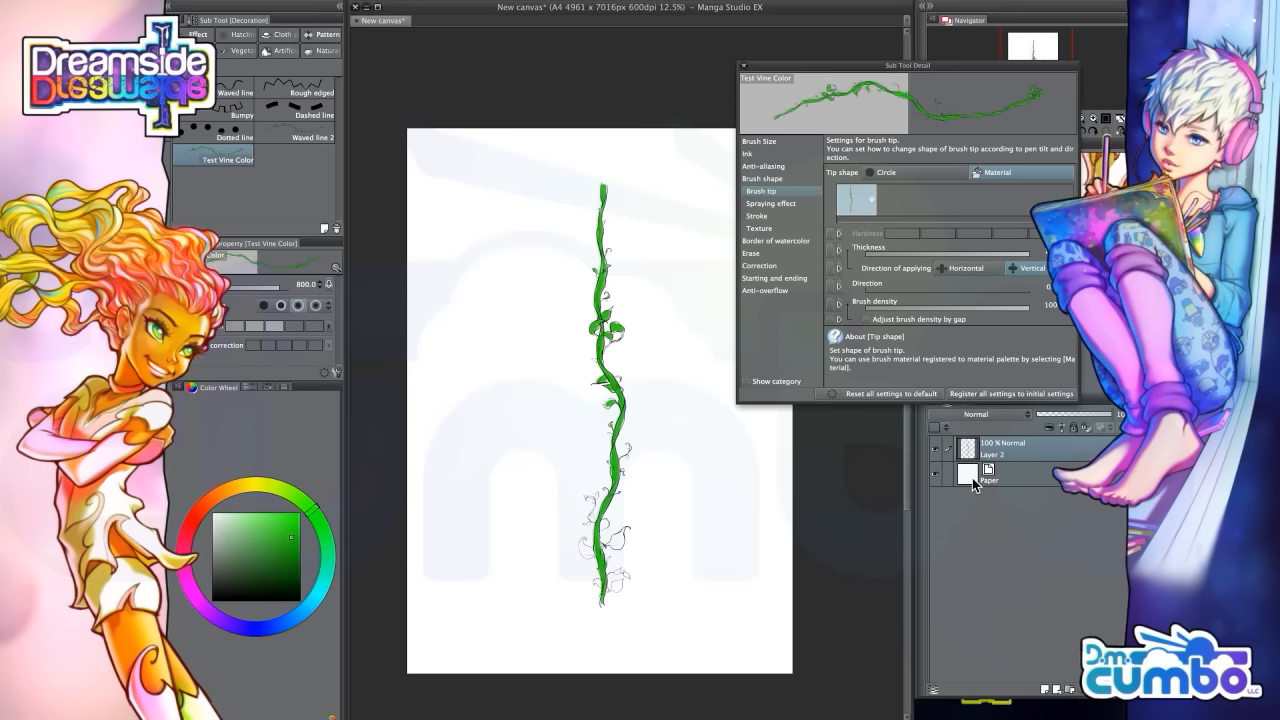
Hide the layer with the painted vine and add a new empty raster layer above it
mouse_move(541, 285)
mouse_down()
mouse_move(495, 268)
mouse_move(478, 280)
mouse_up()
drag(683, 401, 697, 403)
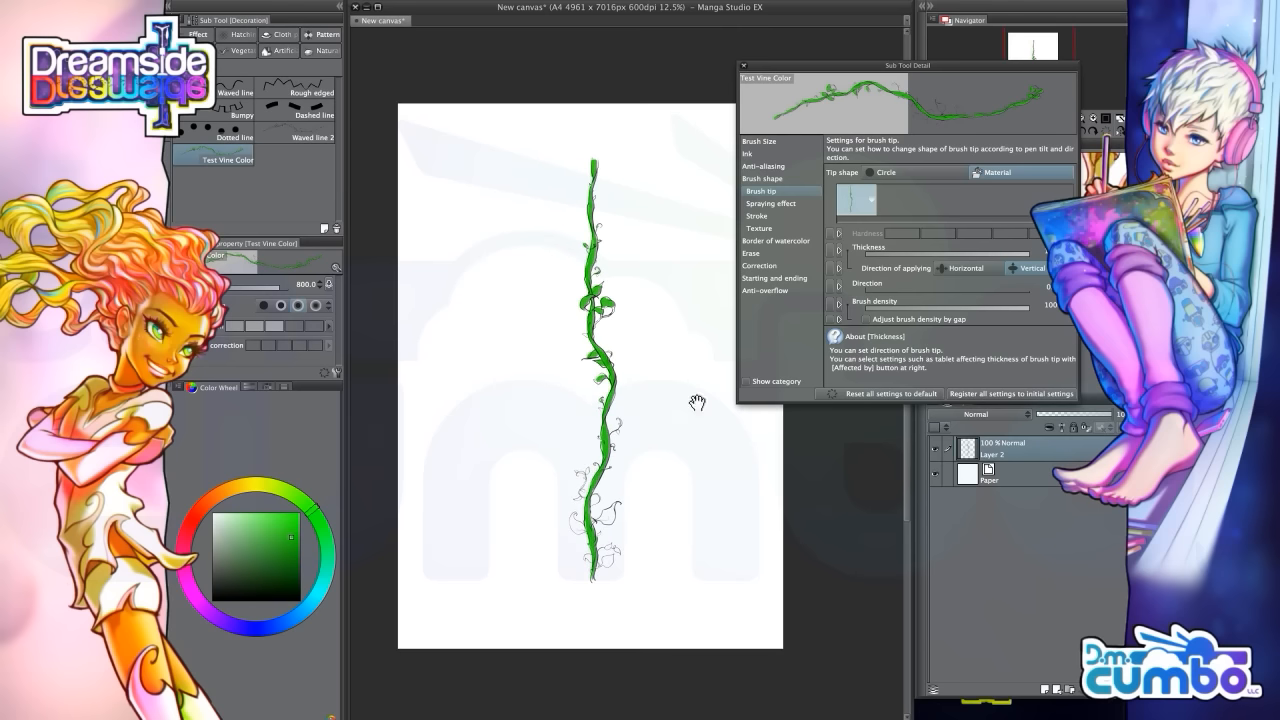
click(938, 448)
drag(553, 380, 547, 395)
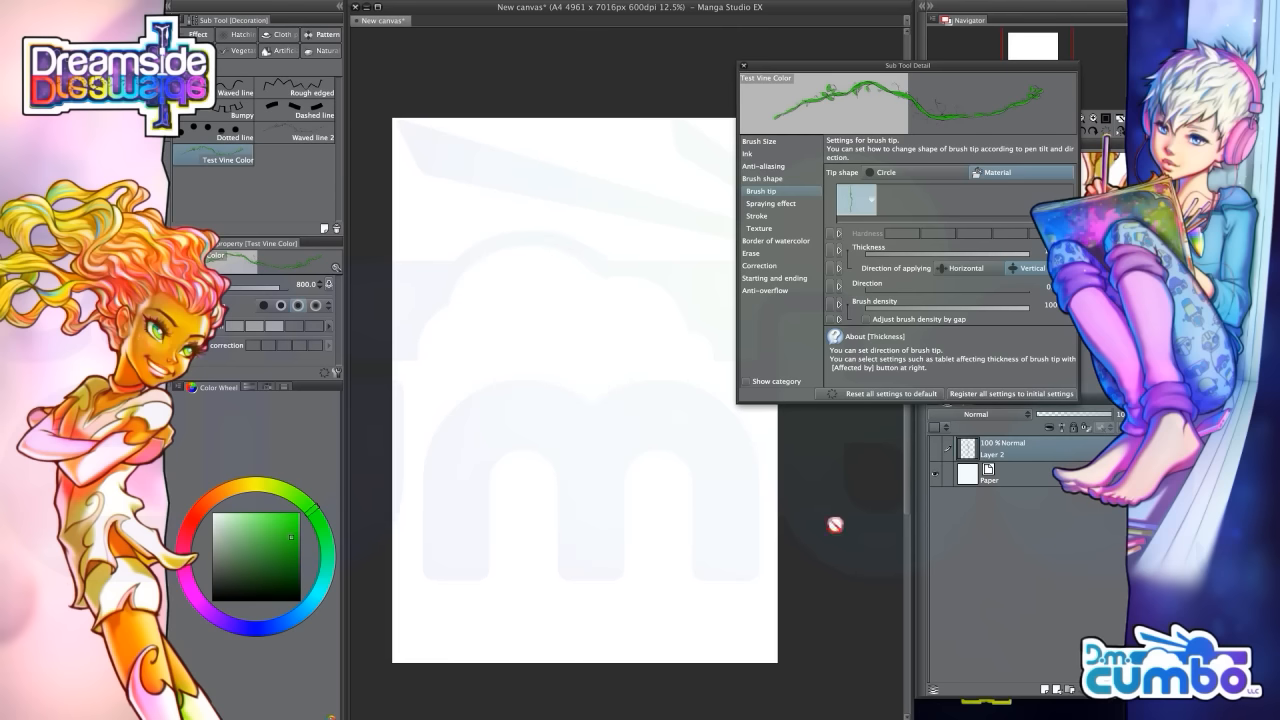
click(1045, 688)
drag(696, 464, 699, 488)
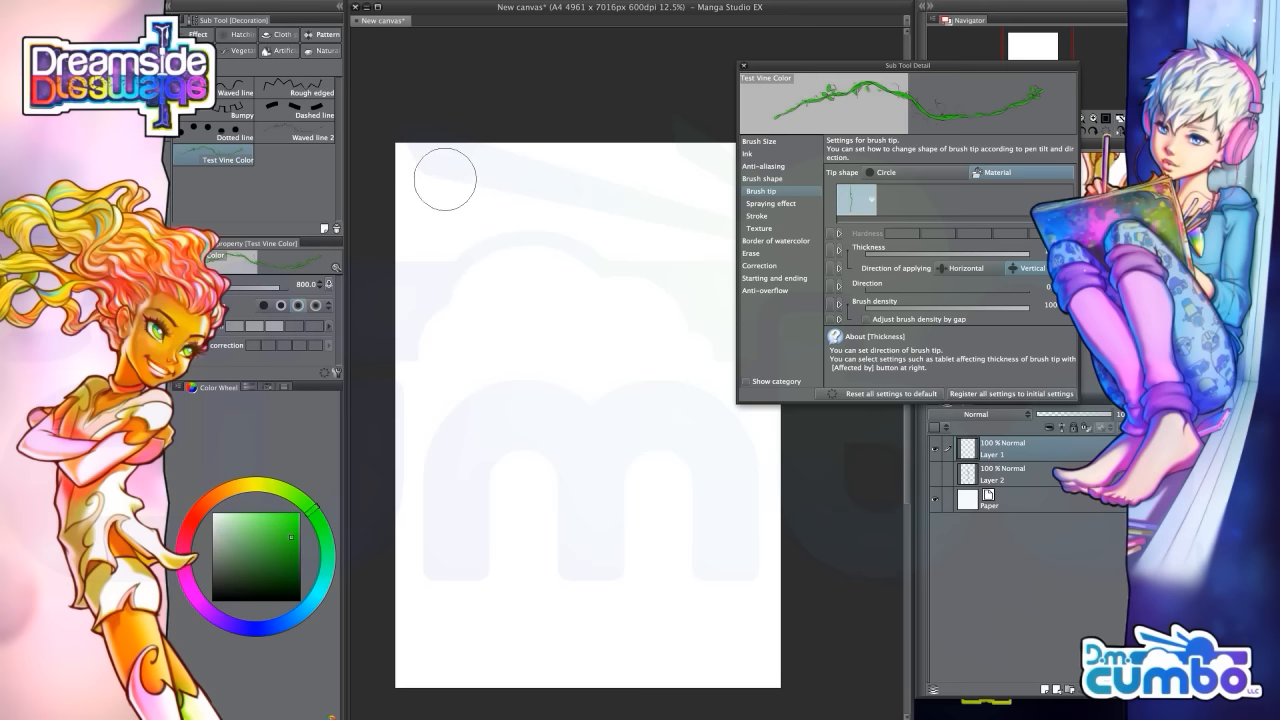
Draw one long looping coloured vine stroke across the page, inspect it and close the brush settings
mouse_move(448, 183)
mouse_down()
mouse_move(491, 429)
mouse_move(656, 640)
mouse_move(689, 460)
mouse_move(606, 220)
mouse_move(495, 420)
mouse_move(560, 578)
mouse_move(694, 250)
mouse_move(676, 120)
mouse_up()
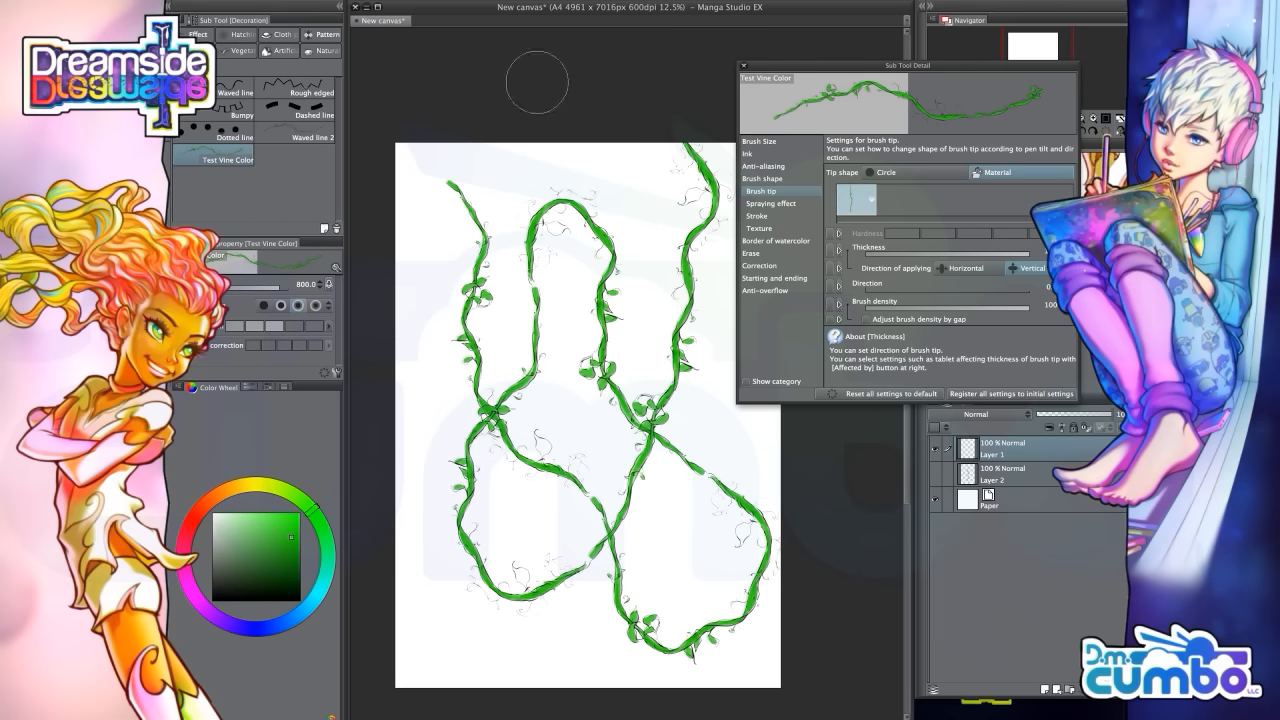
mouse_move(521, 446)
mouse_down()
mouse_move(530, 427)
mouse_move(467, 464)
mouse_up()
scroll(528, 432, up, 3)
scroll(526, 504, down, 3)
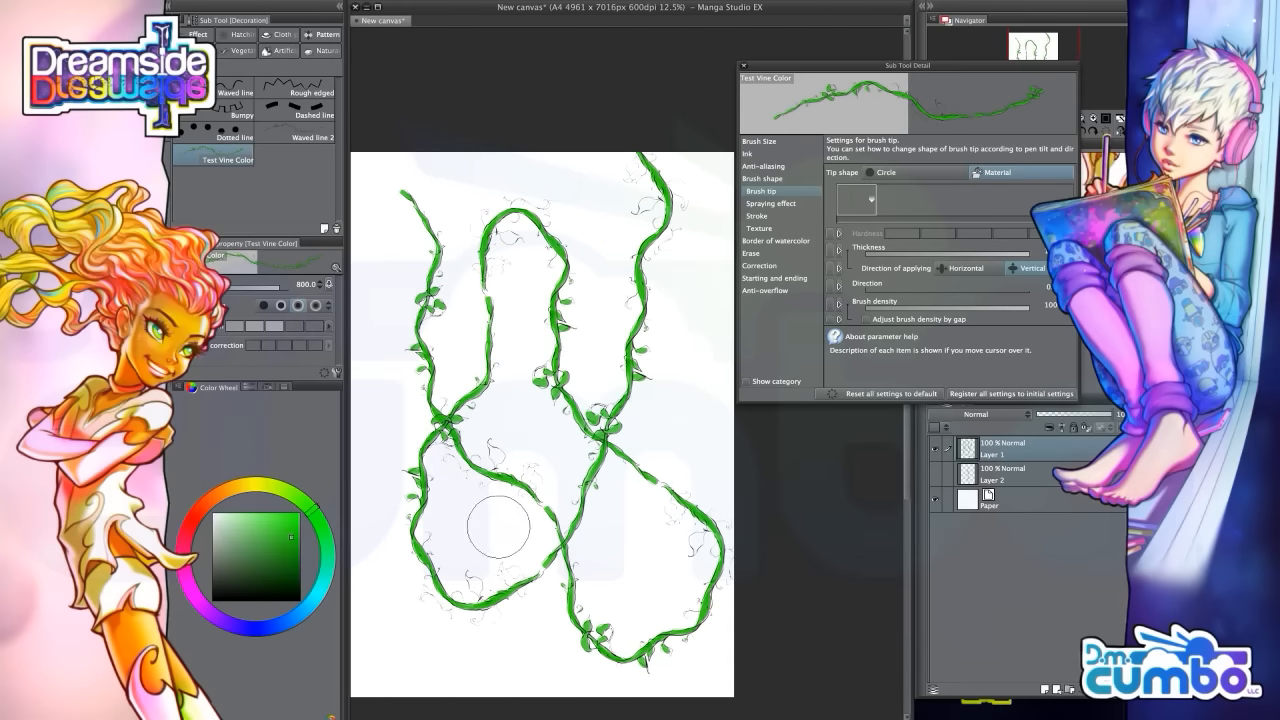
drag(491, 529, 529, 465)
click(743, 66)
drag(590, 507, 604, 501)
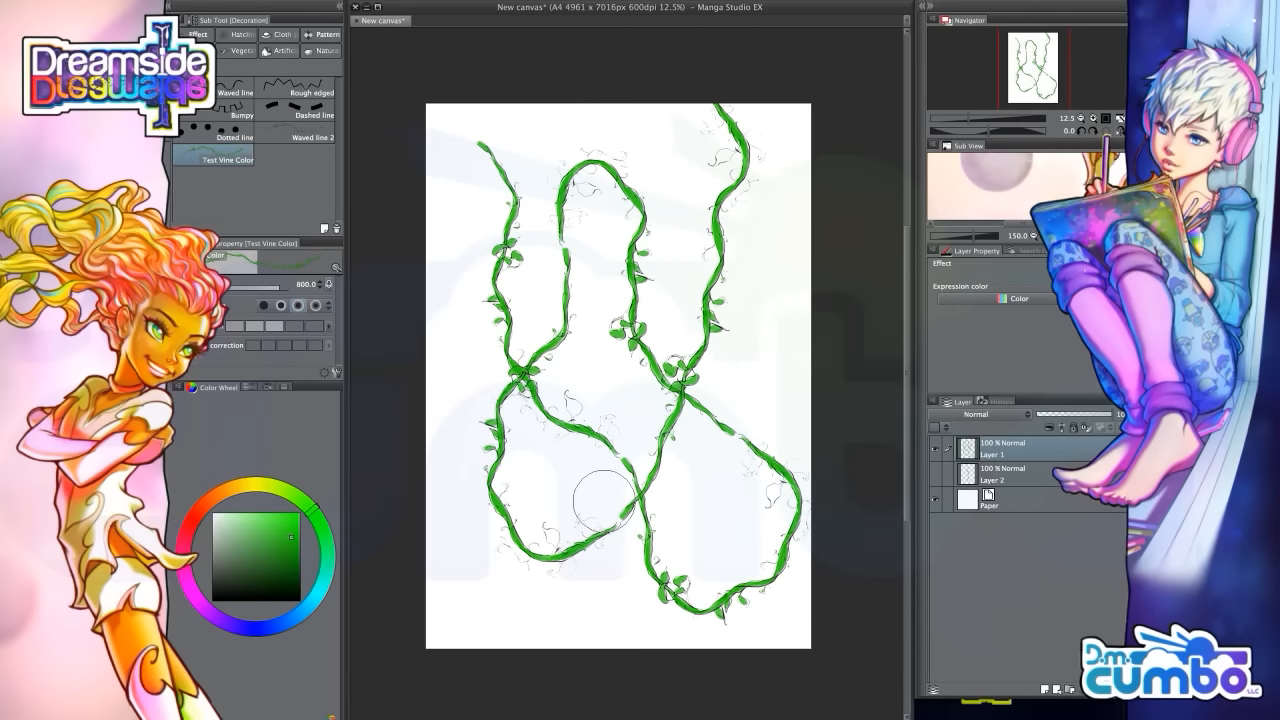